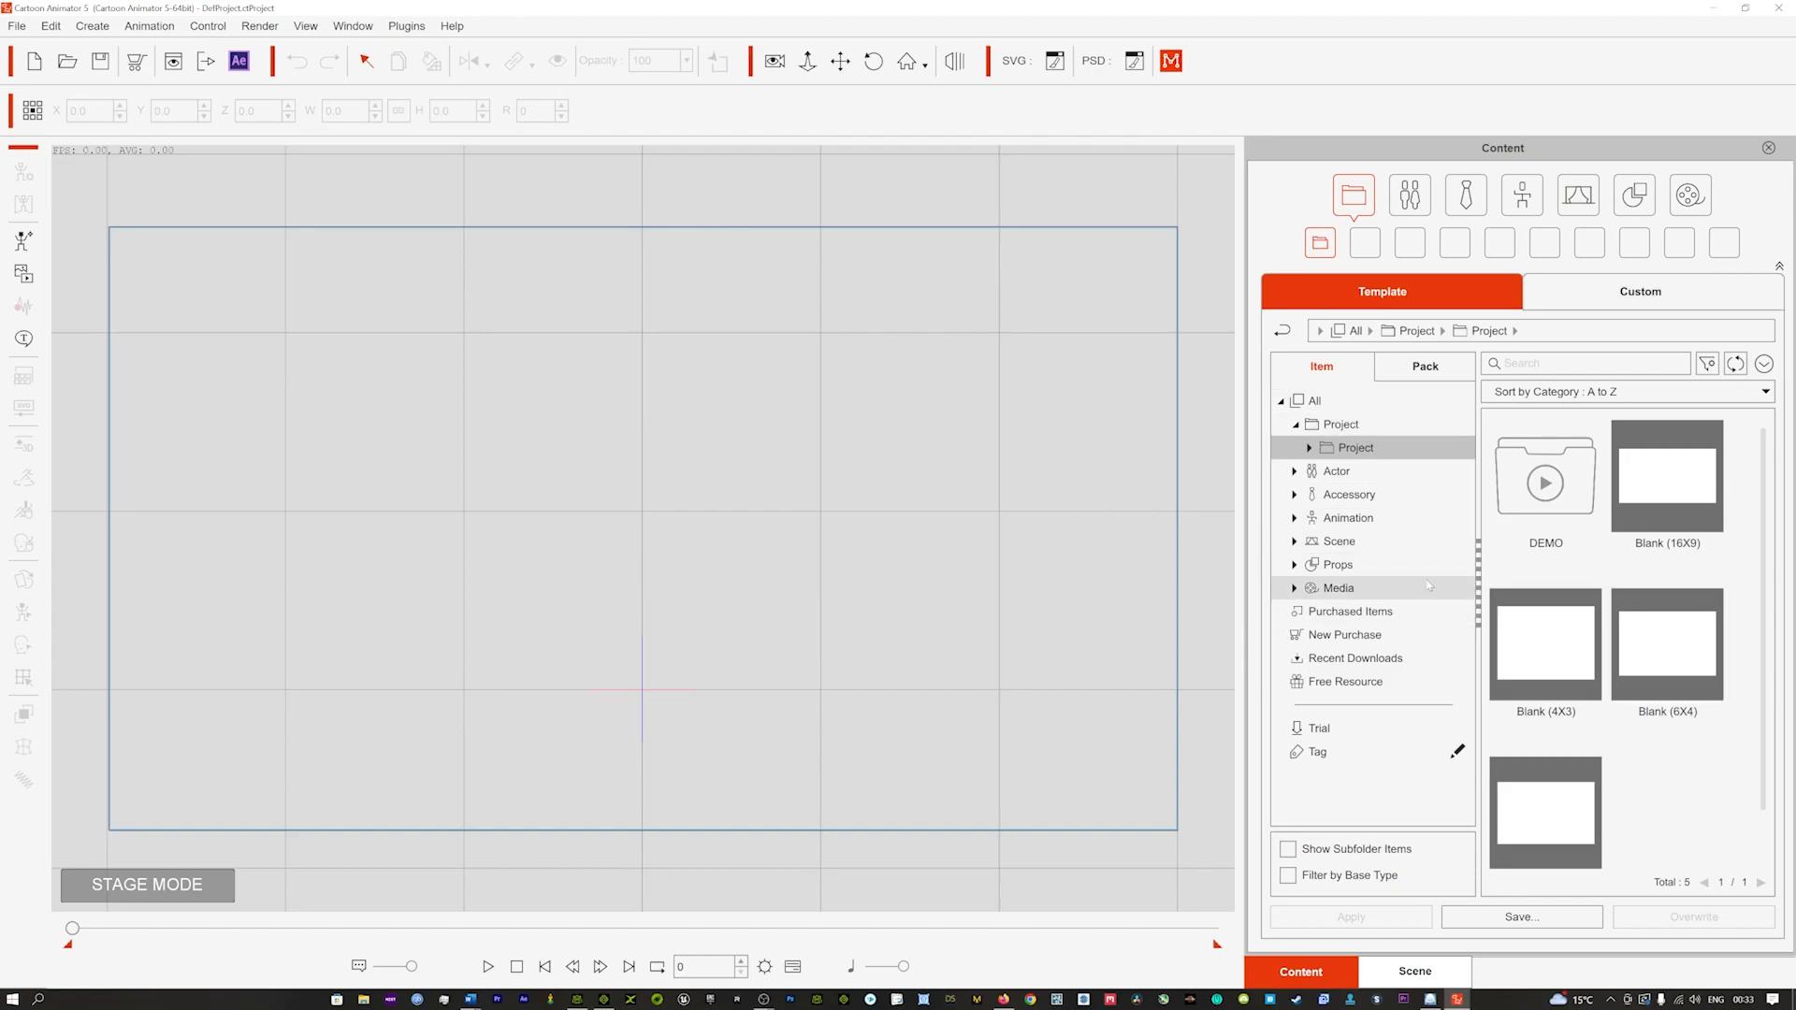
Step: Browse the template content packs and open the Actor pack
left_click(1423, 366)
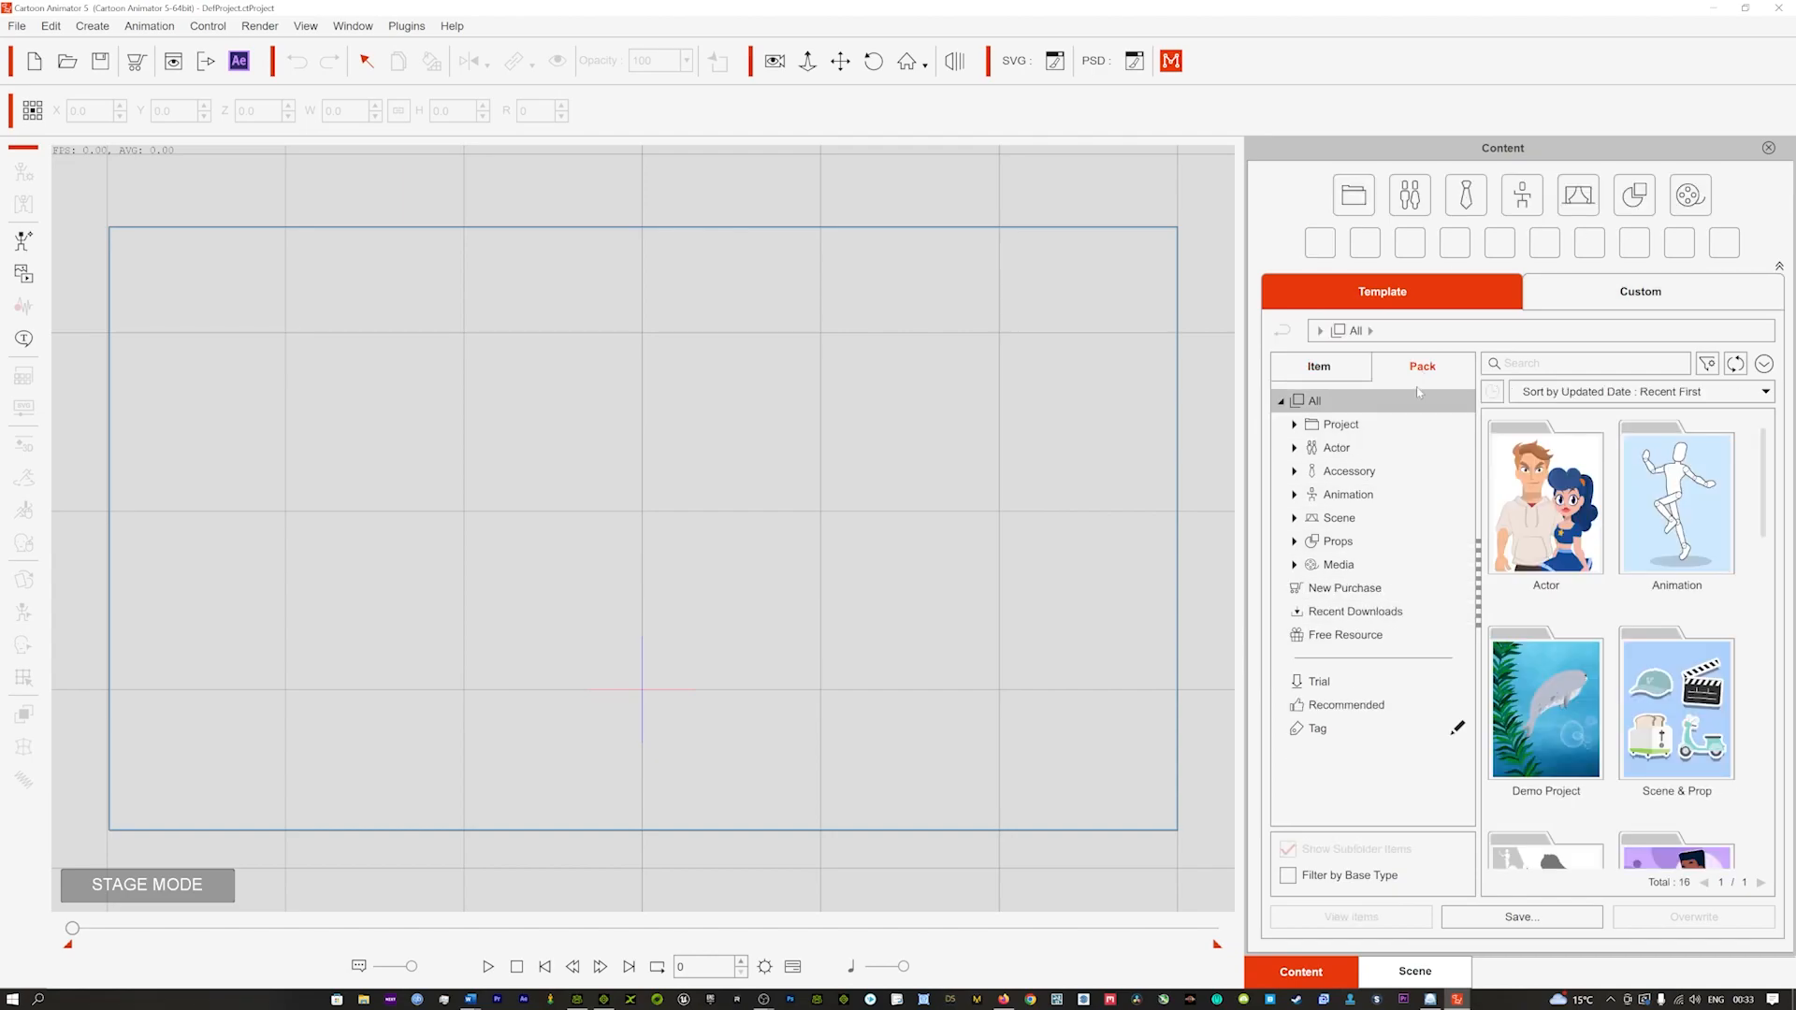
scroll(1610, 566, "down", 2)
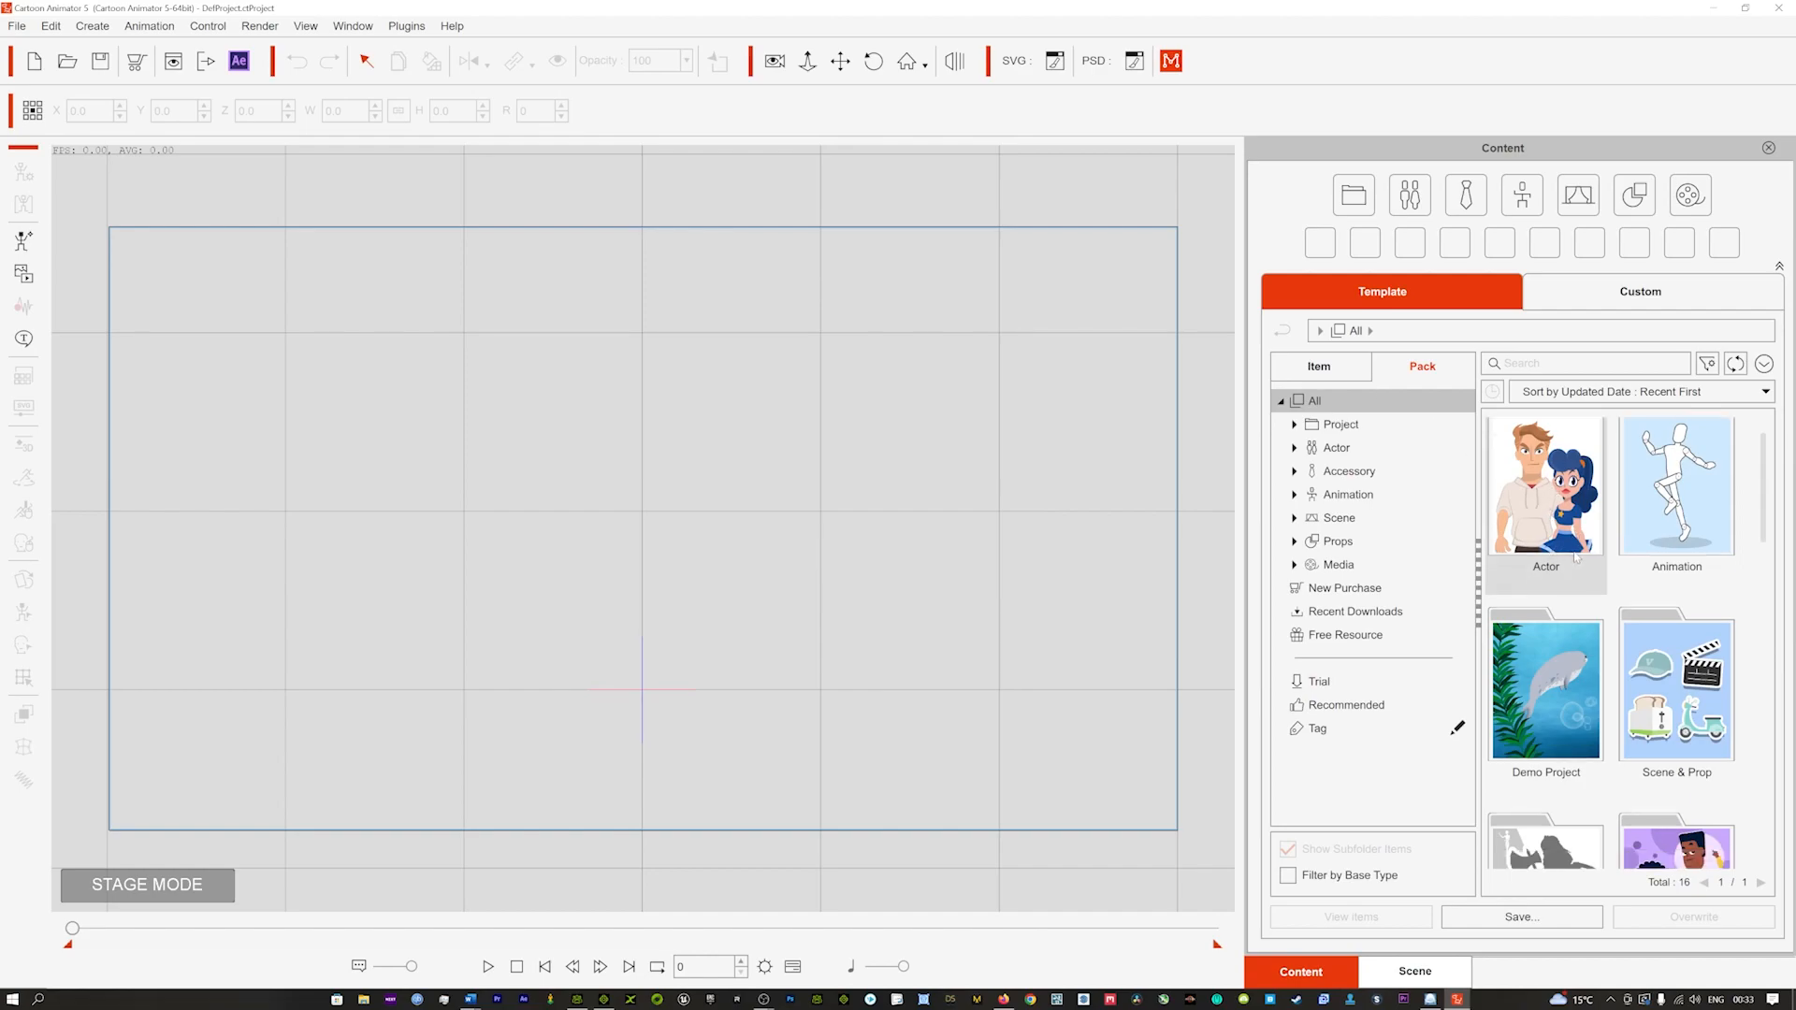
scroll(1610, 566, "up", 2)
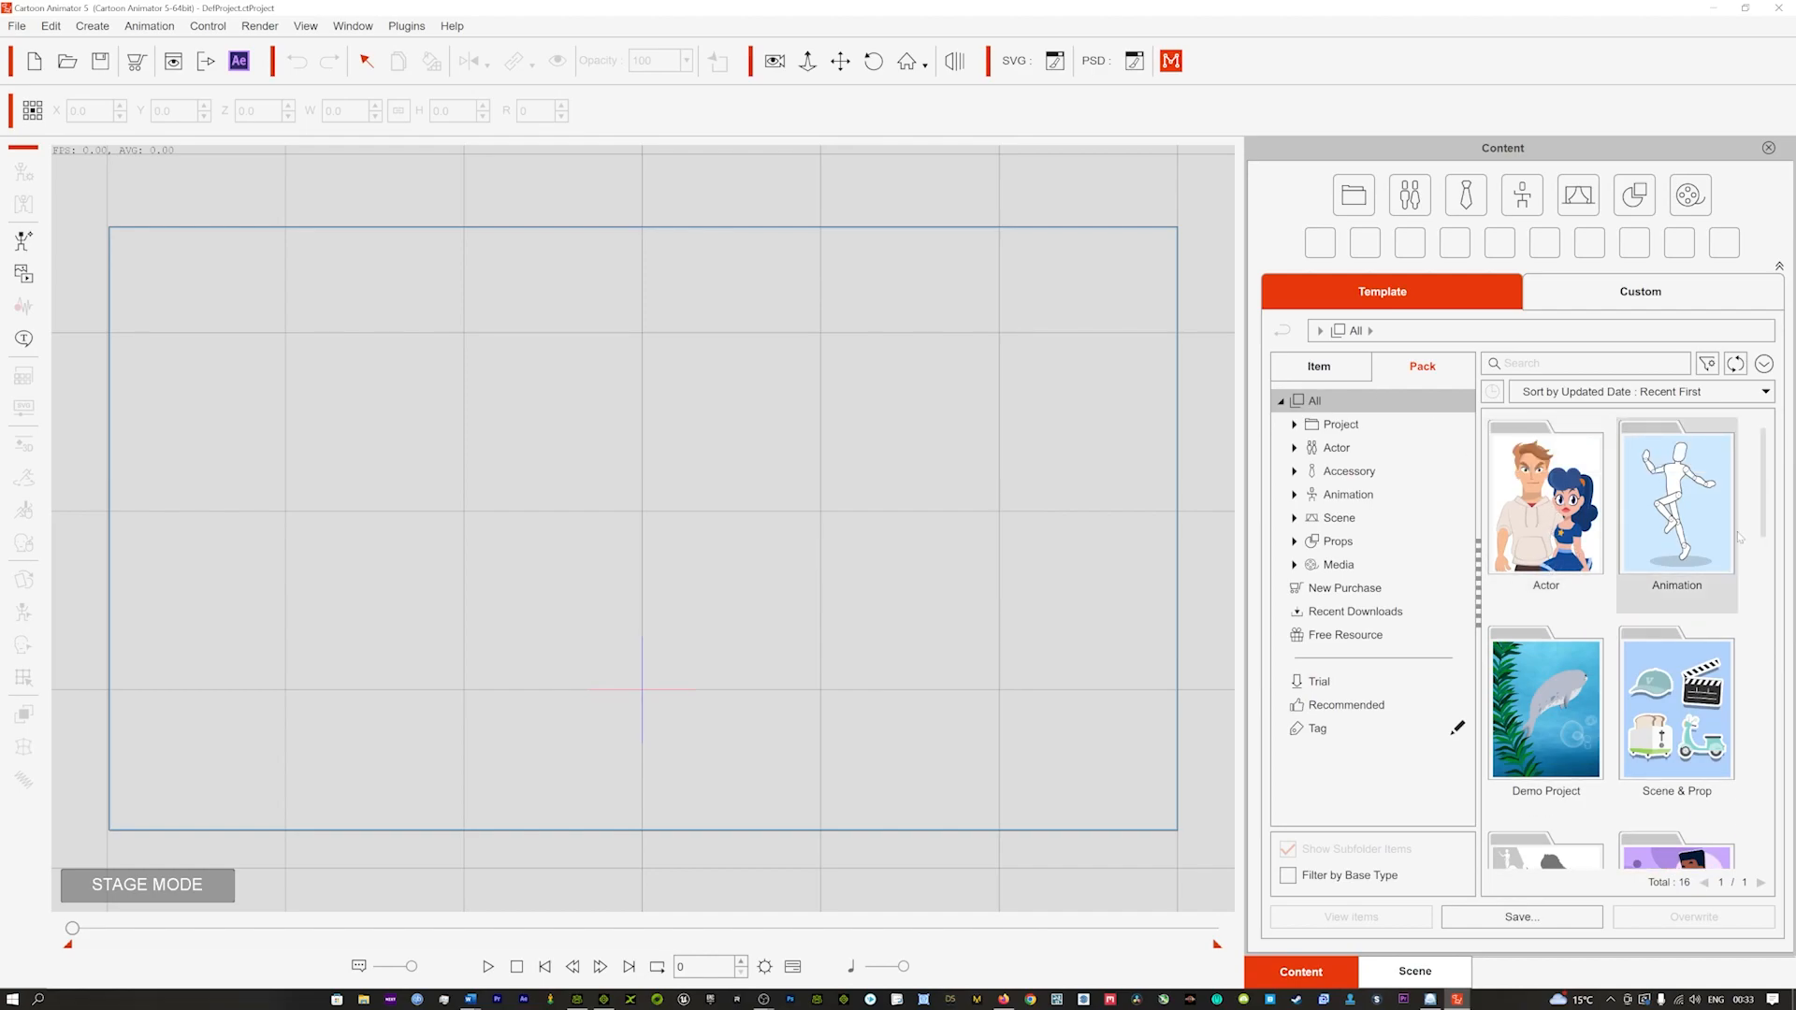
left_click_drag(1766, 487, 1590, 487)
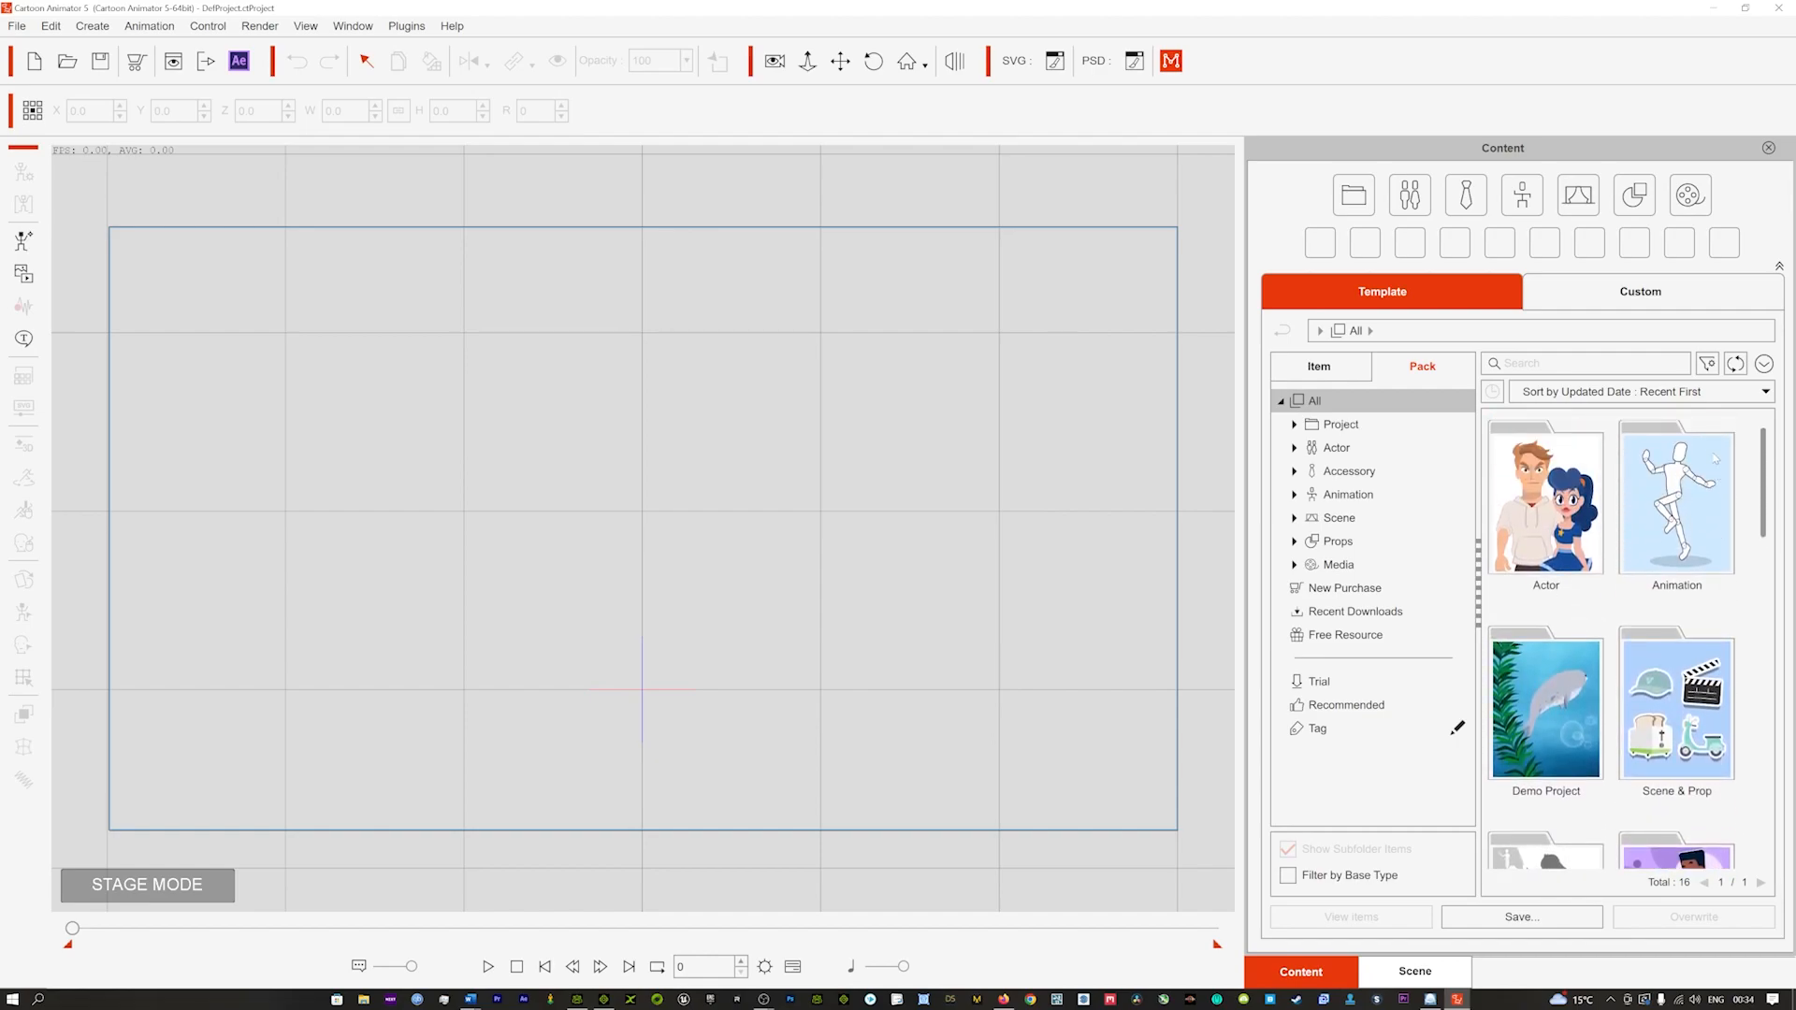
left_click(1545, 498)
double_click(1545, 498)
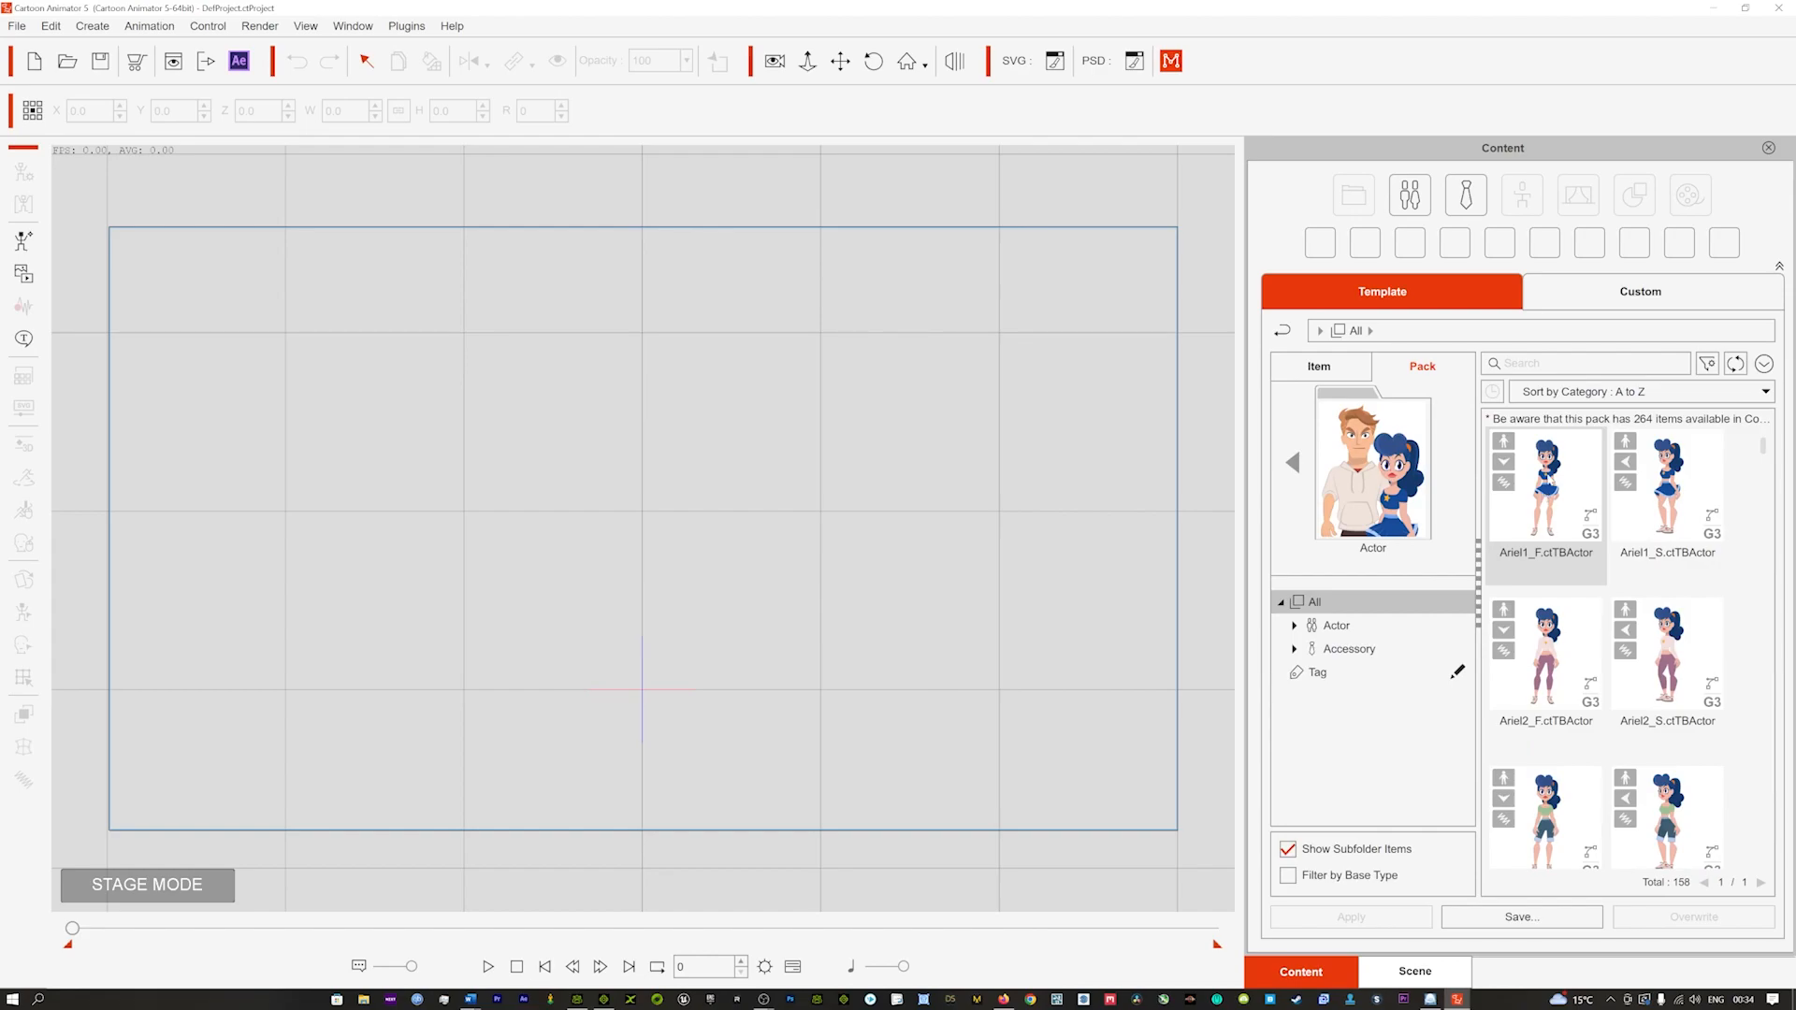
Step: Add the front-facing Color Template_Ariel_F actor to the stage, right of the stage's centre
scroll(1590, 549, "down", 2)
scroll(1588, 549, "up", 2)
left_click_drag(1545, 575, 820, 613)
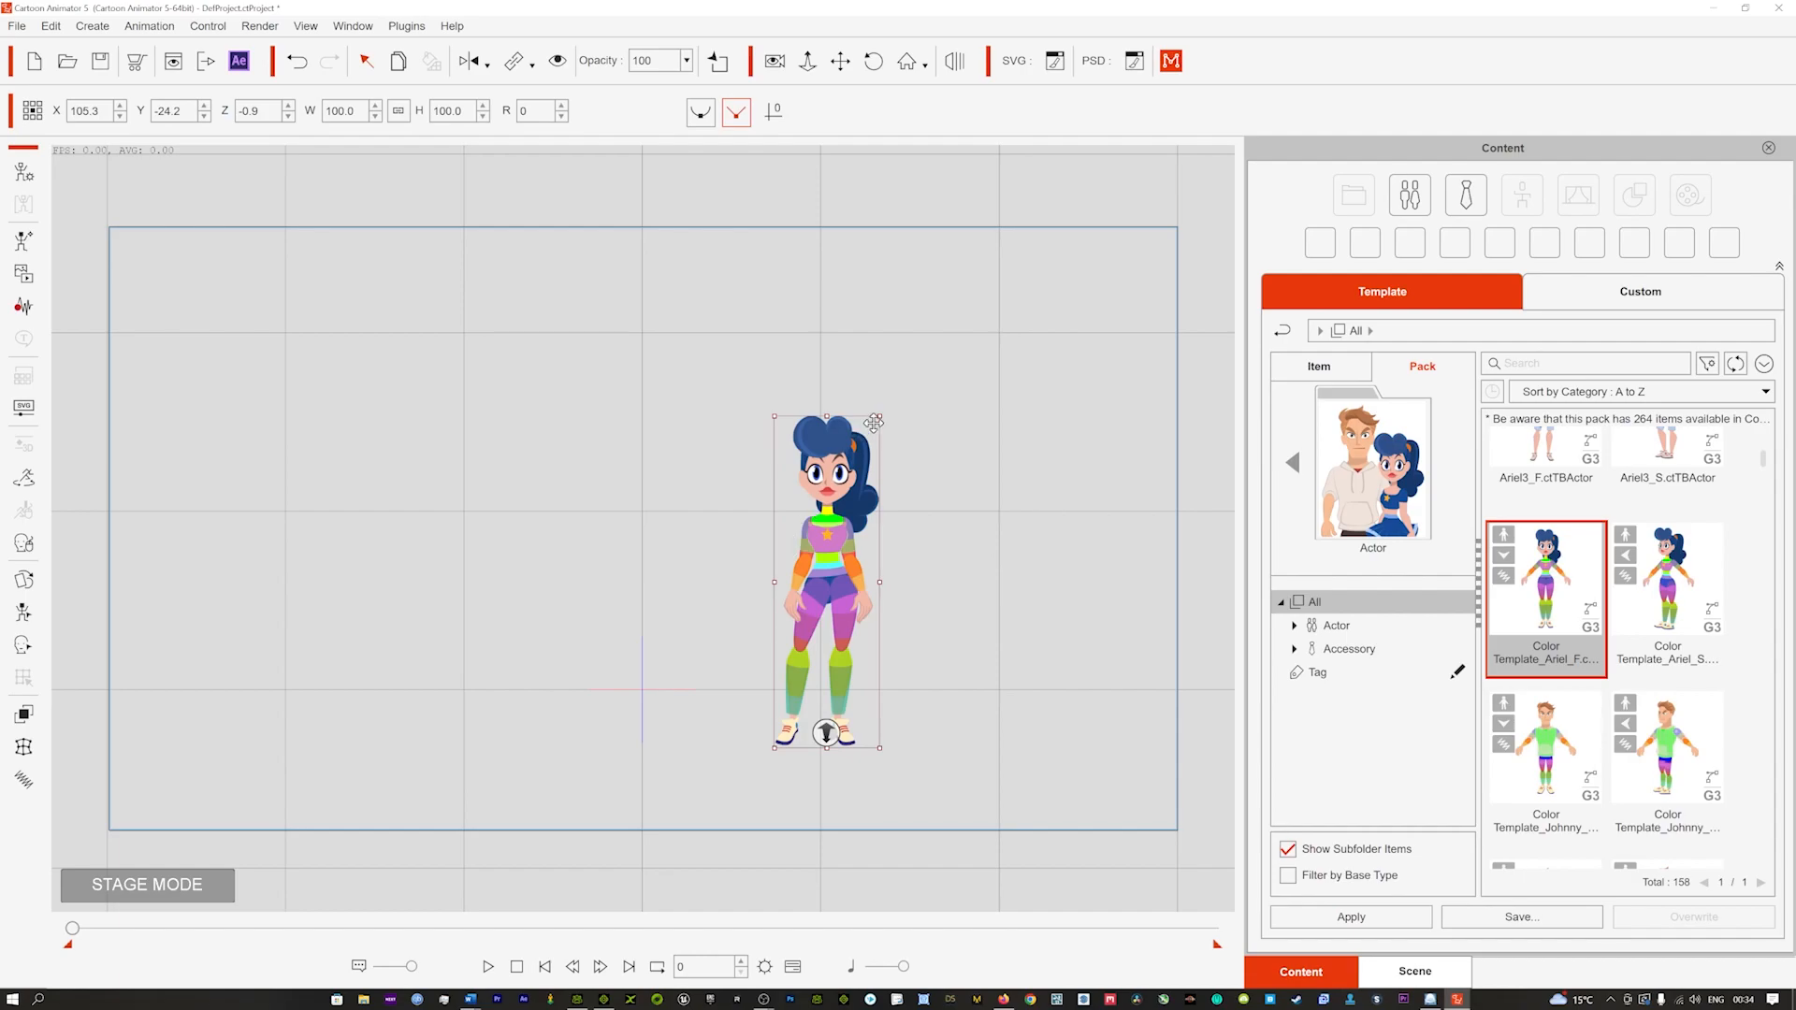
Step: Scale the character up to about 136% and place it at about X 98, Y -67, with its feet near the frame's lower edge
left_click_drag(876, 415, 1042, 321)
left_click_drag(831, 571, 822, 612)
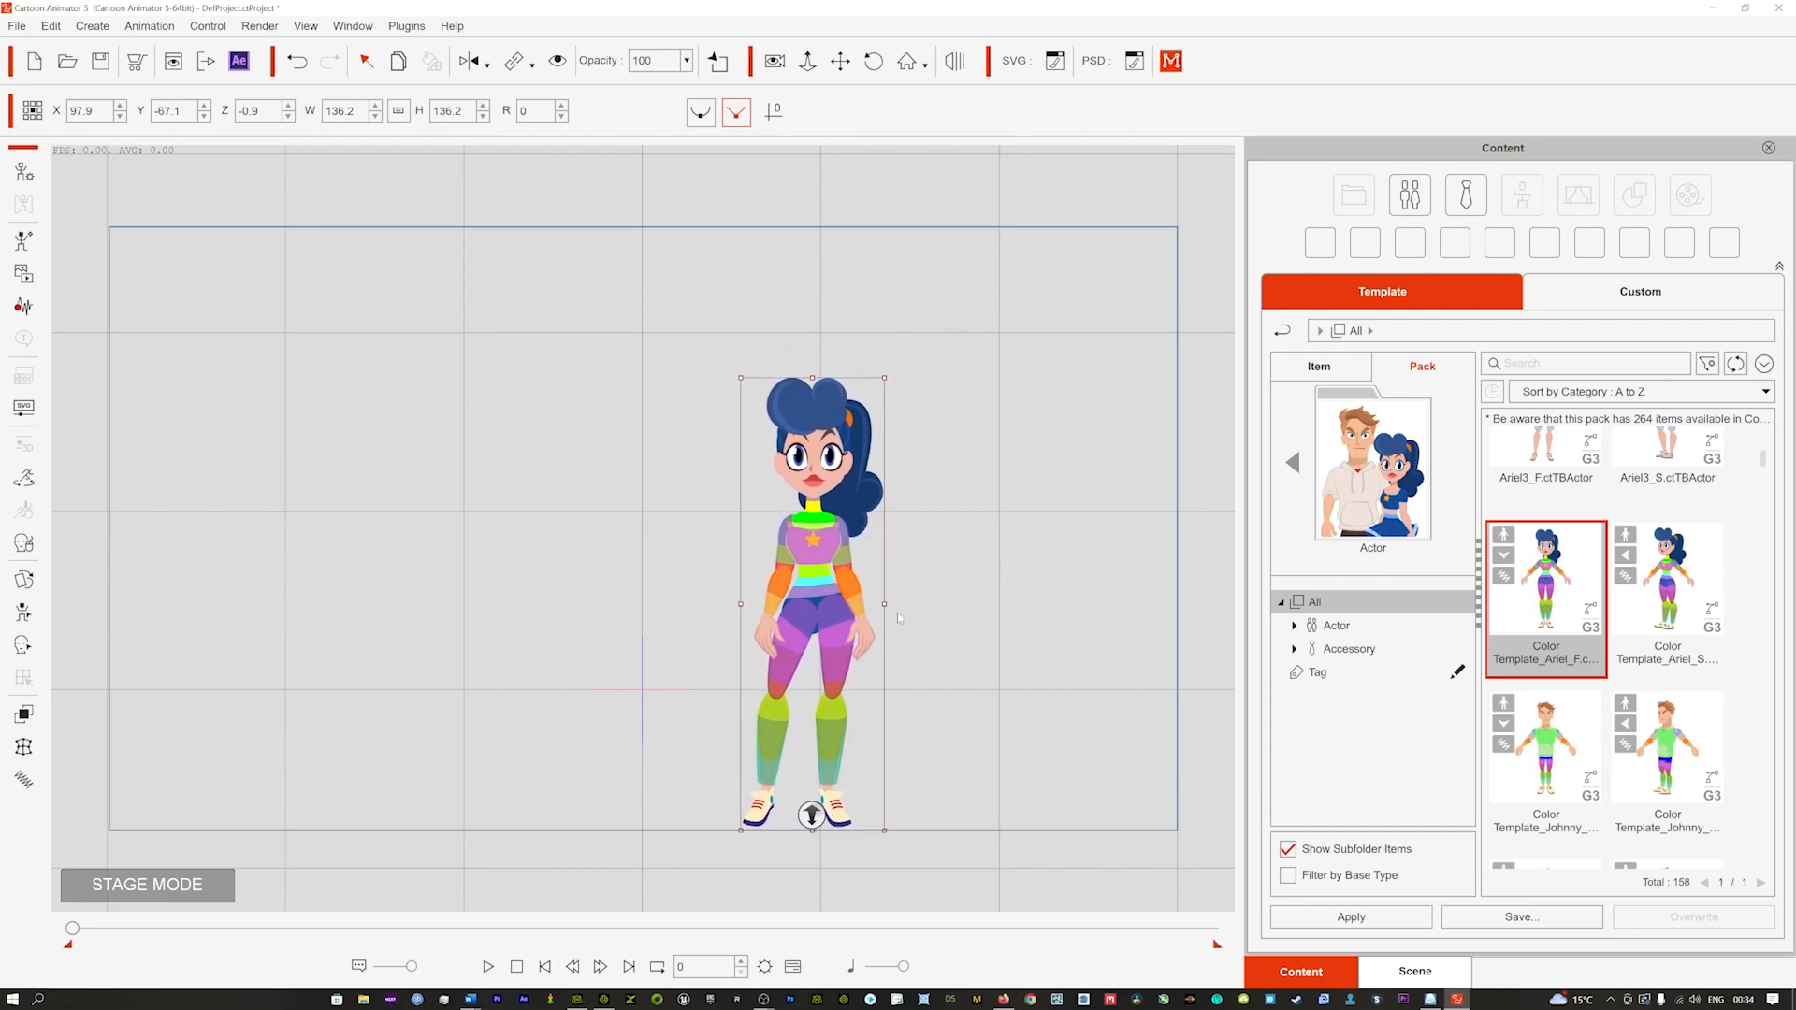
scroll(1607, 551, "down", 2)
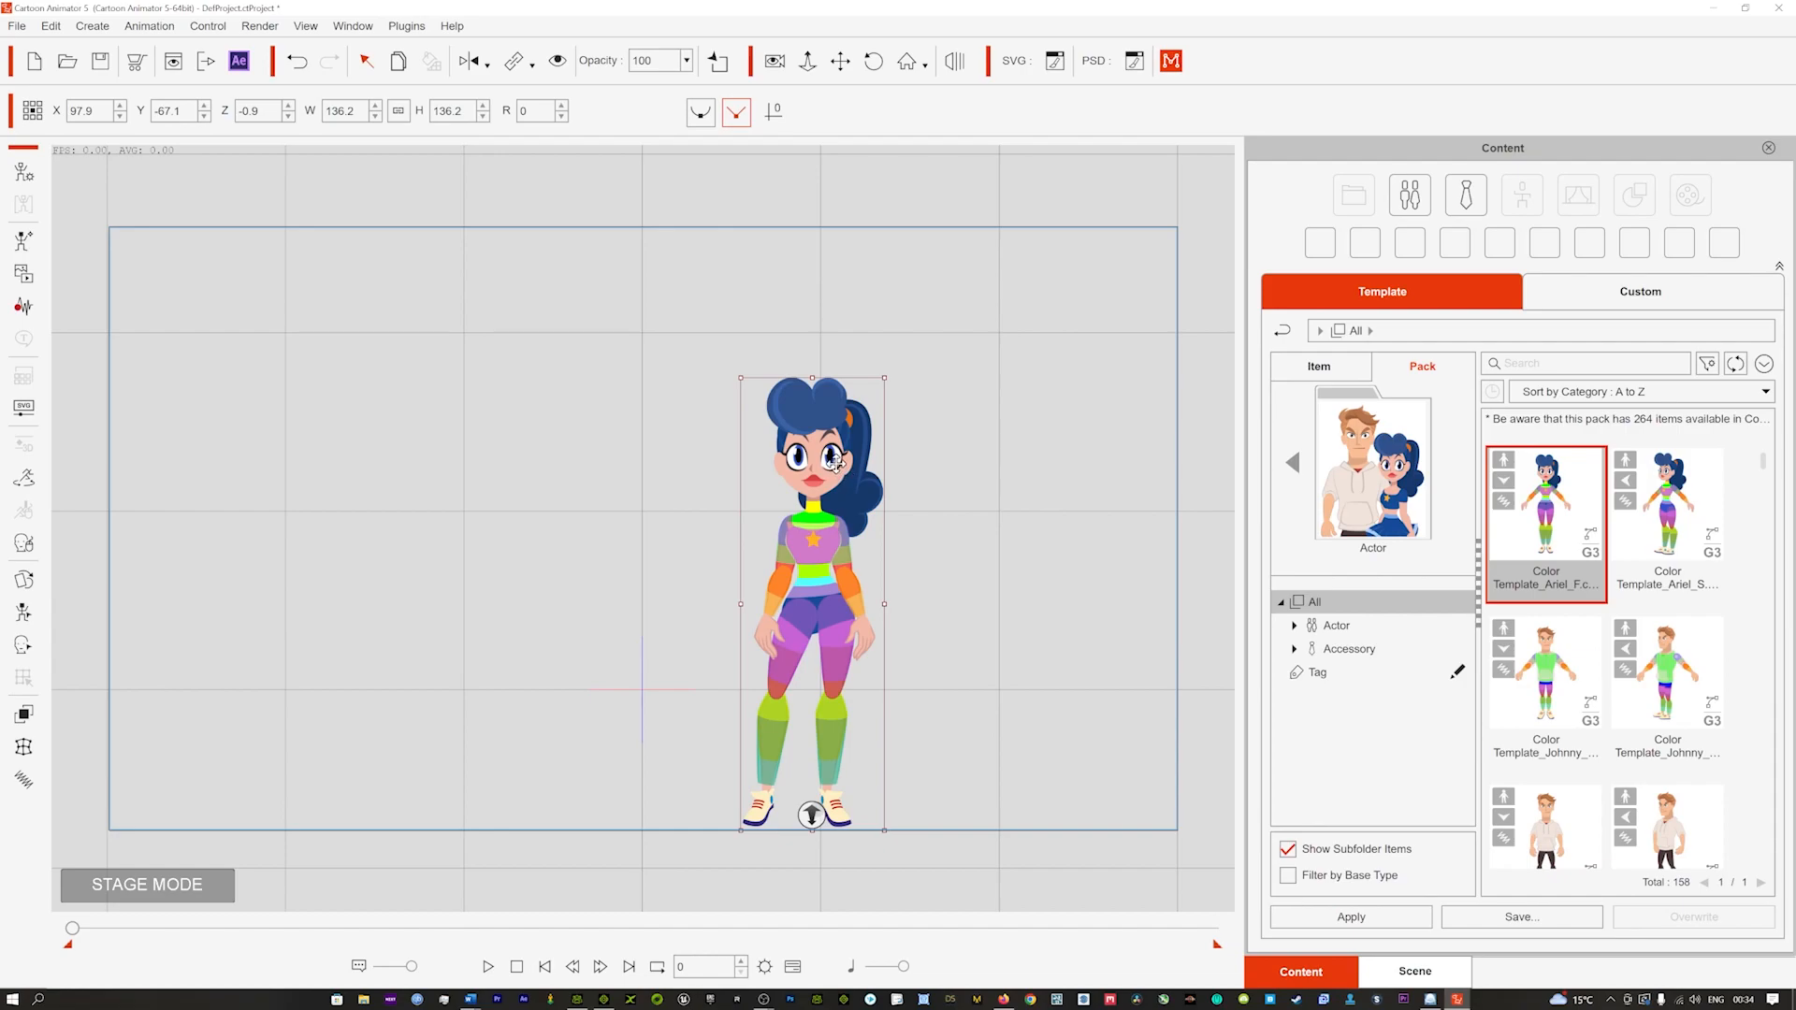
Step: Apply the Idle_Stand action to the character and play the animation back
right_click(833, 457)
mouse_move(935, 474)
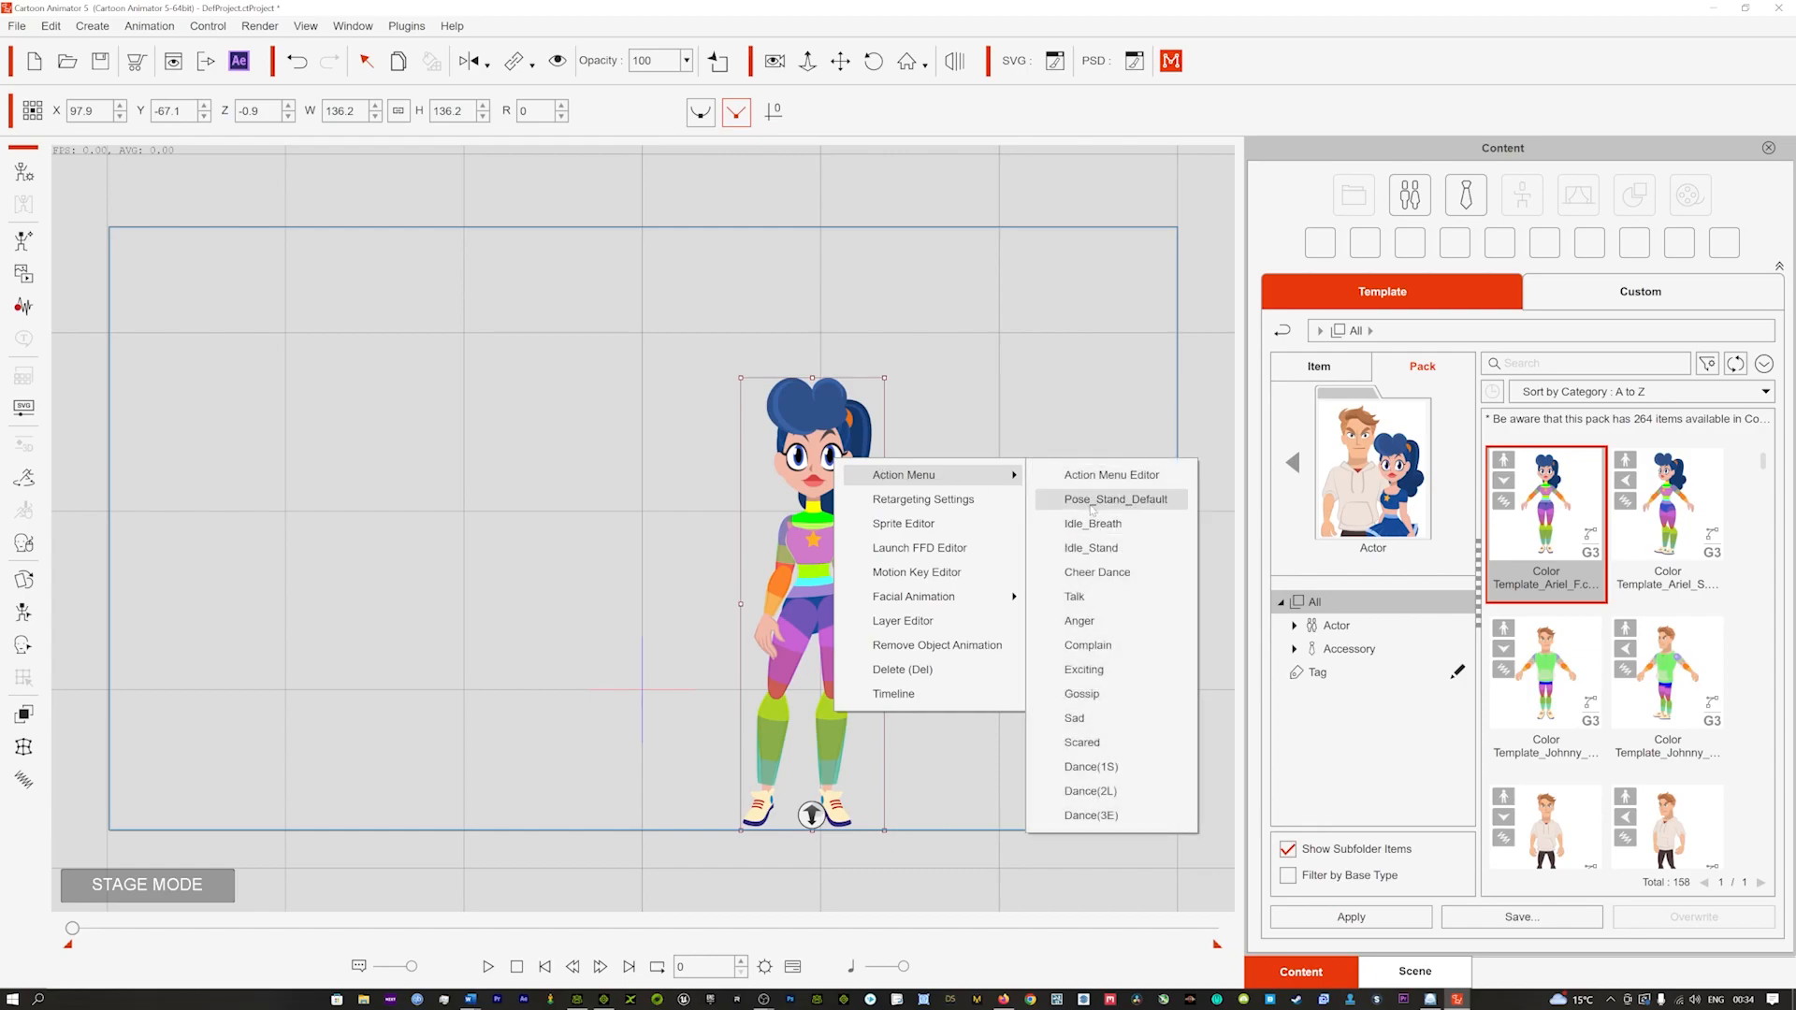
left_click(1080, 550)
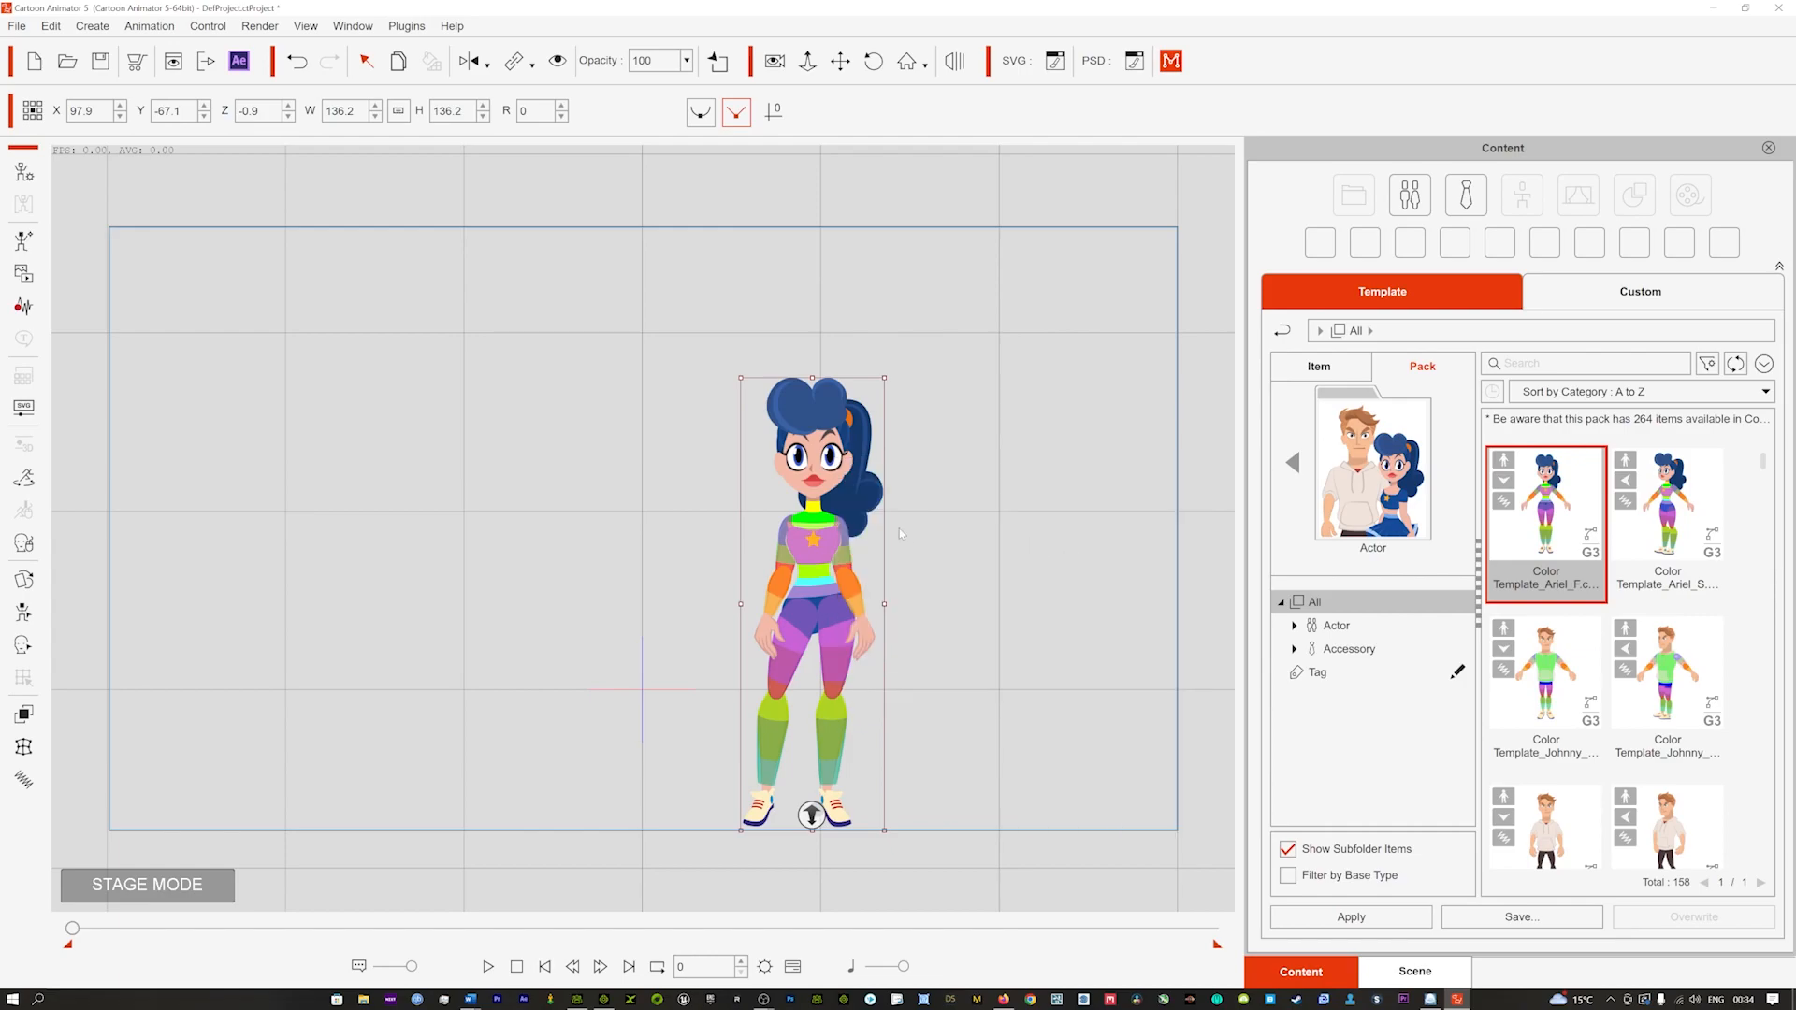
key("space")
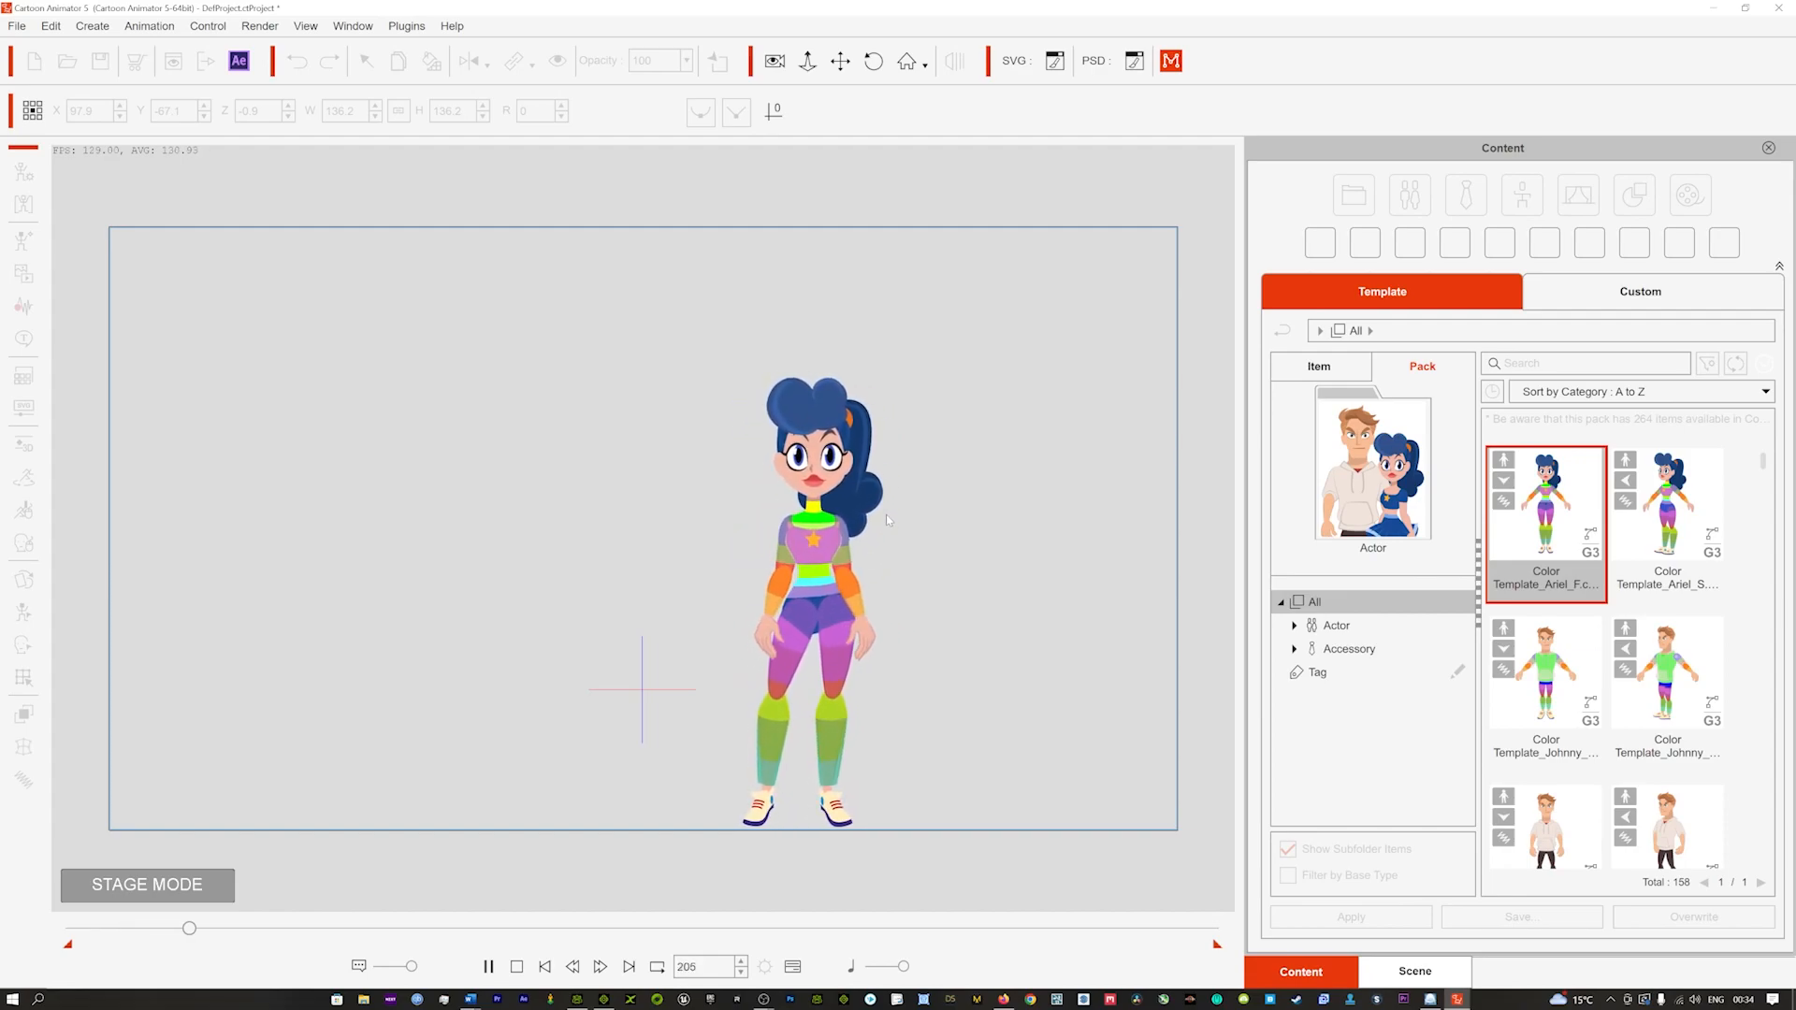
key("space")
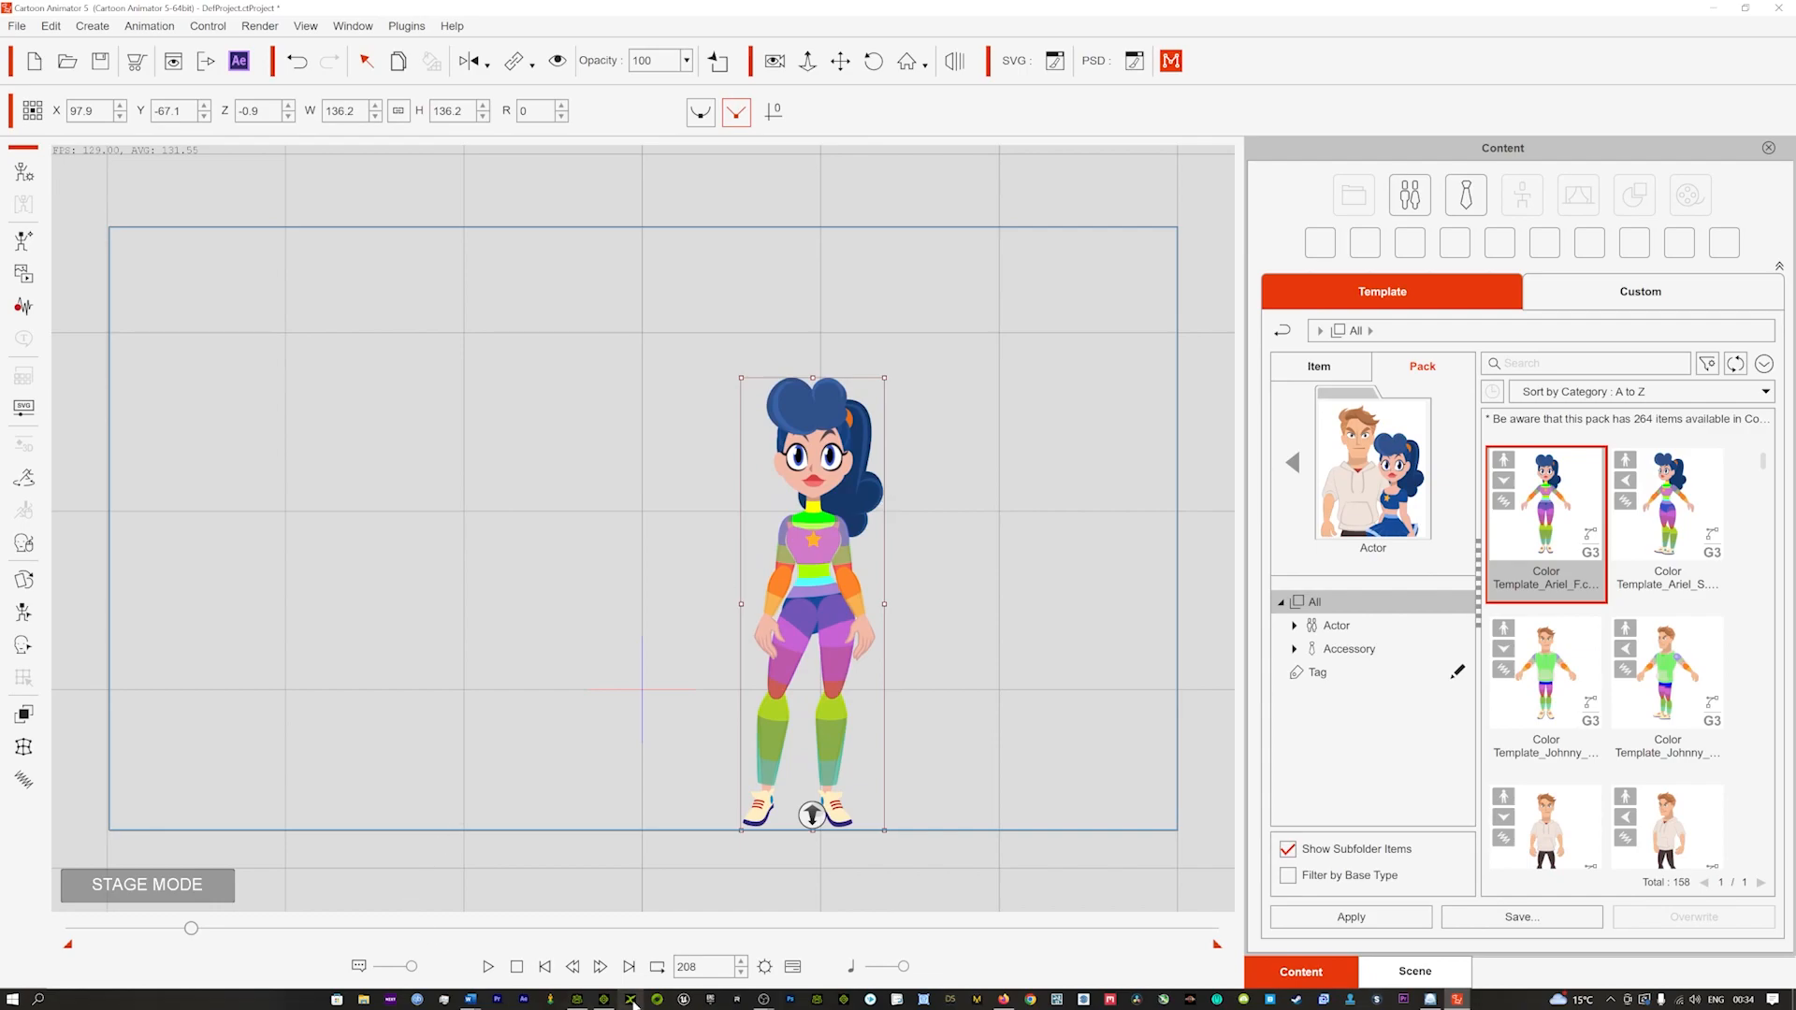
Step: Show the Timeline, replay the character's idle animation and return to frame 0
left_click(793, 967)
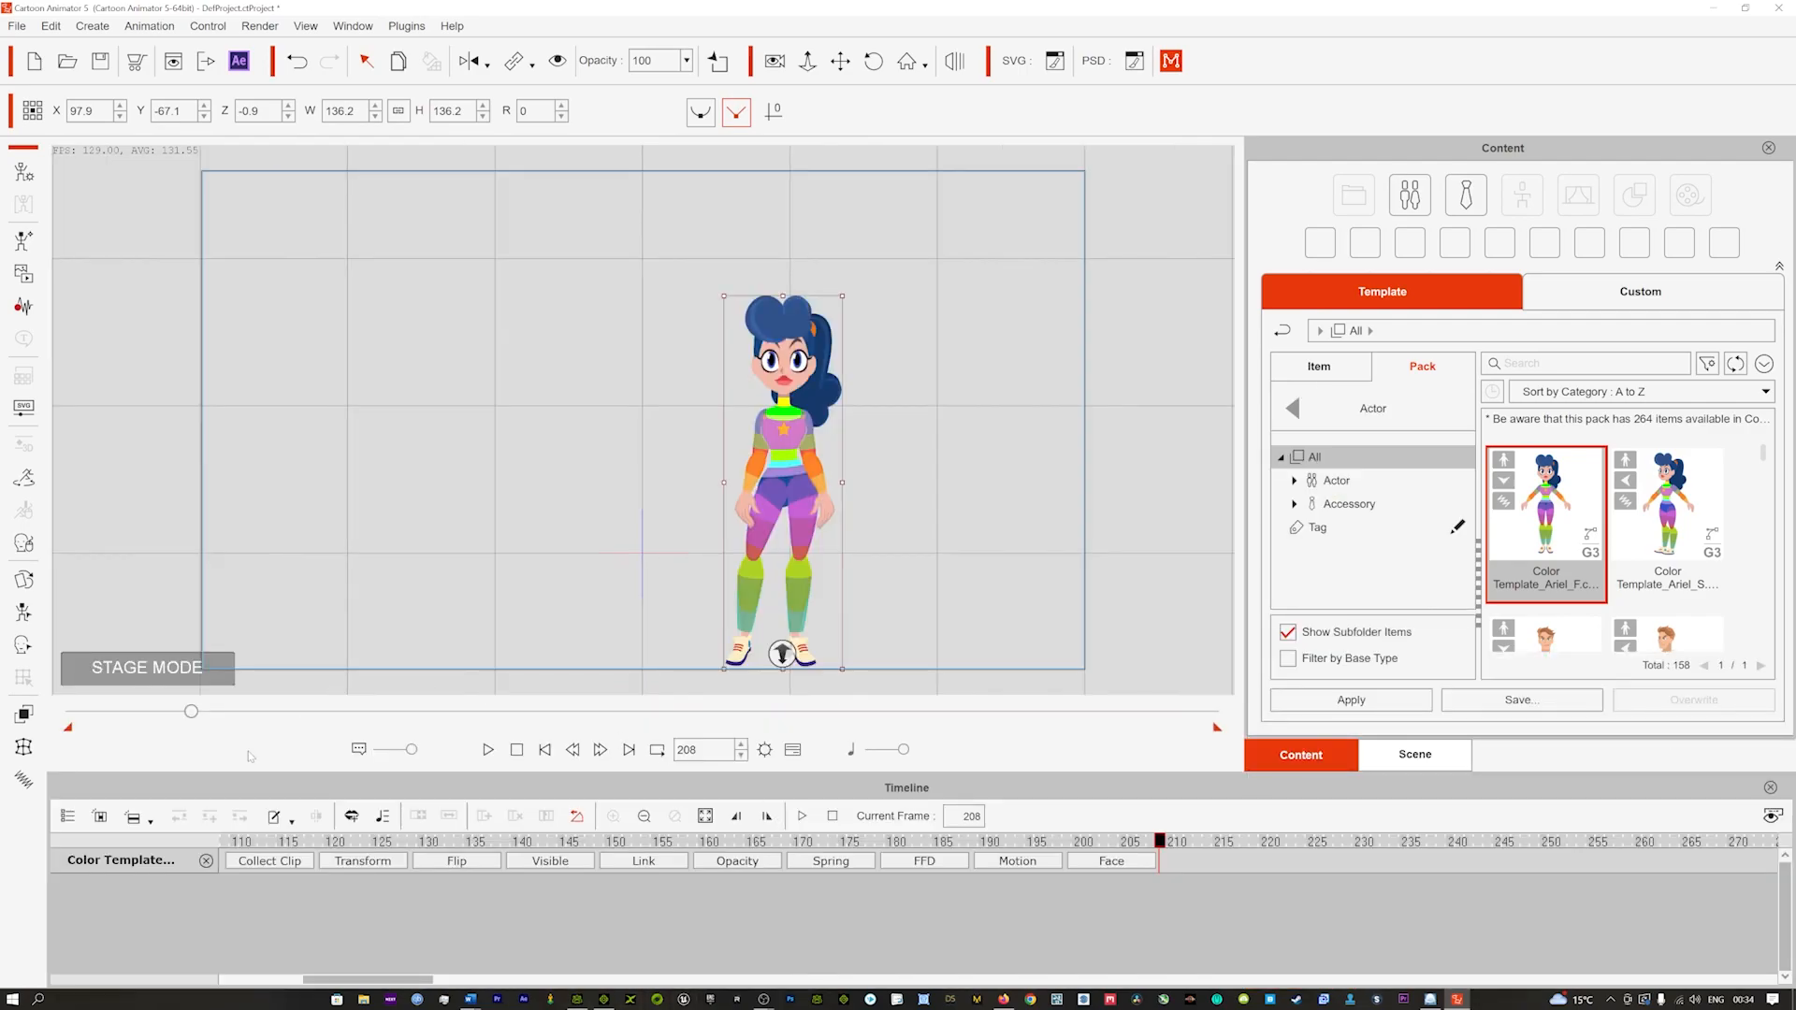
key("space")
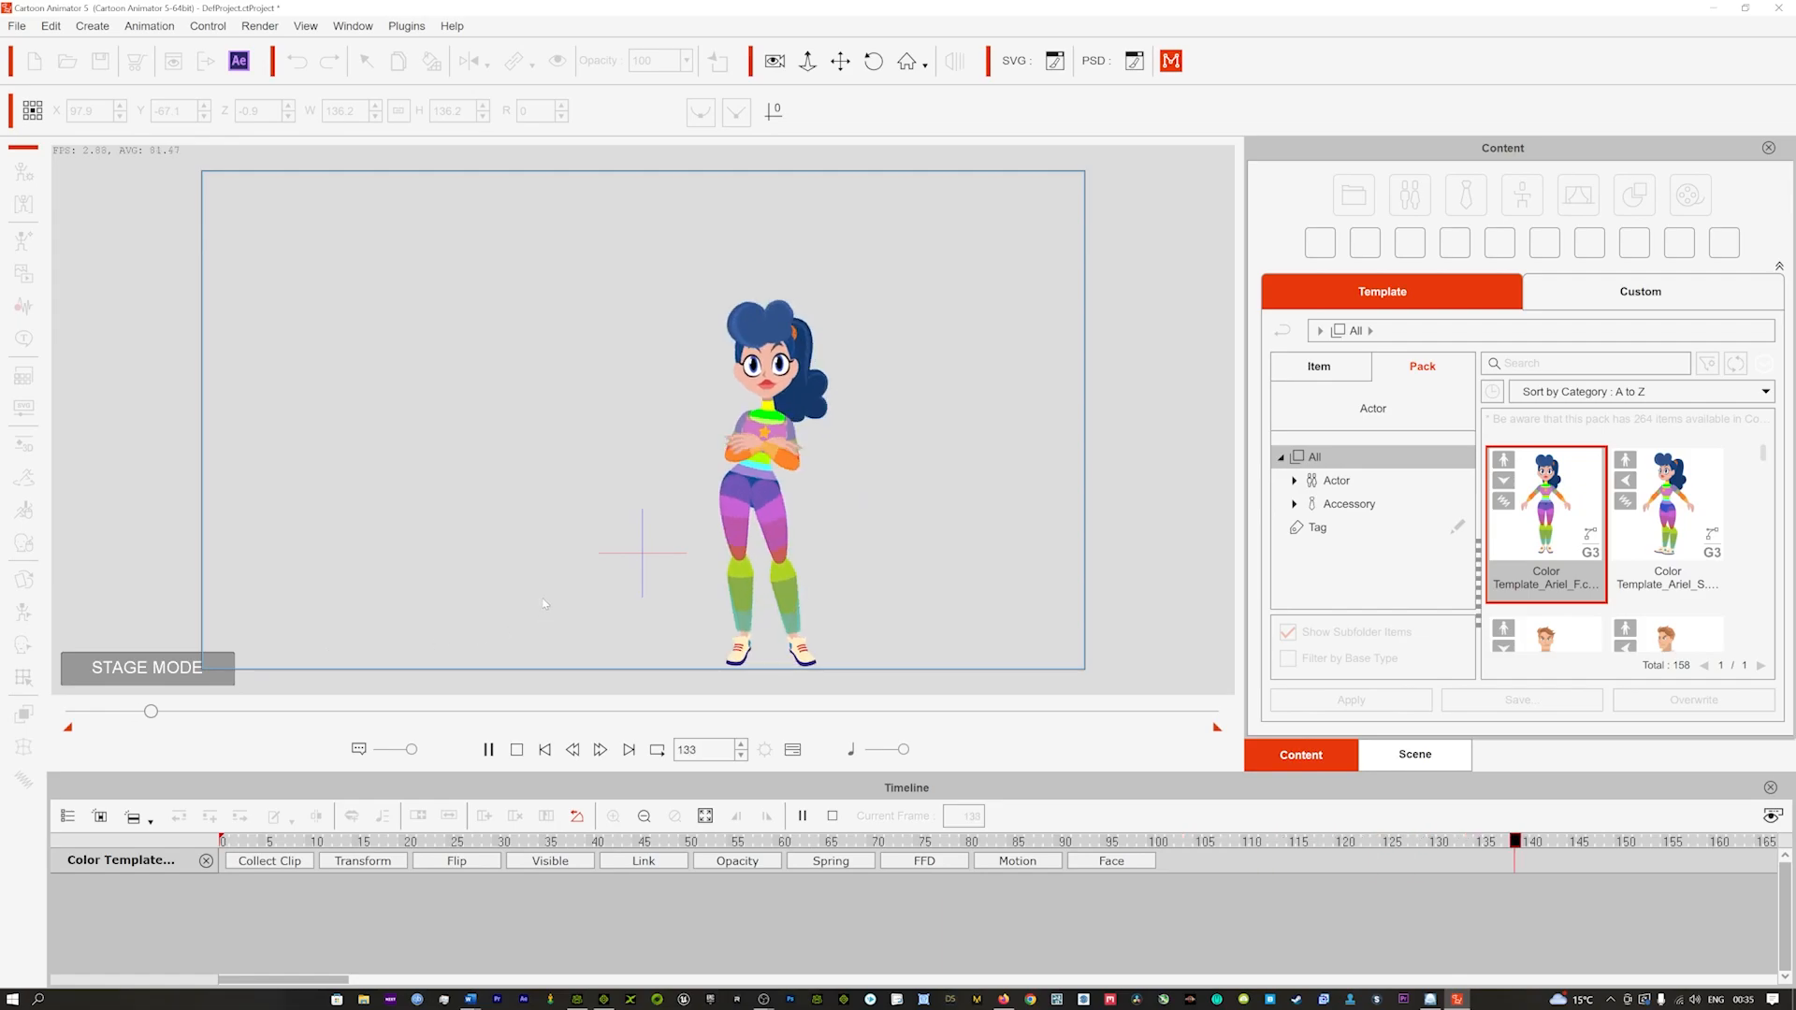
left_click(121, 712)
Step: Move the character to about Z 19 and open the 2D Motion Key Editor for it
scroll(801, 409, "up", 2)
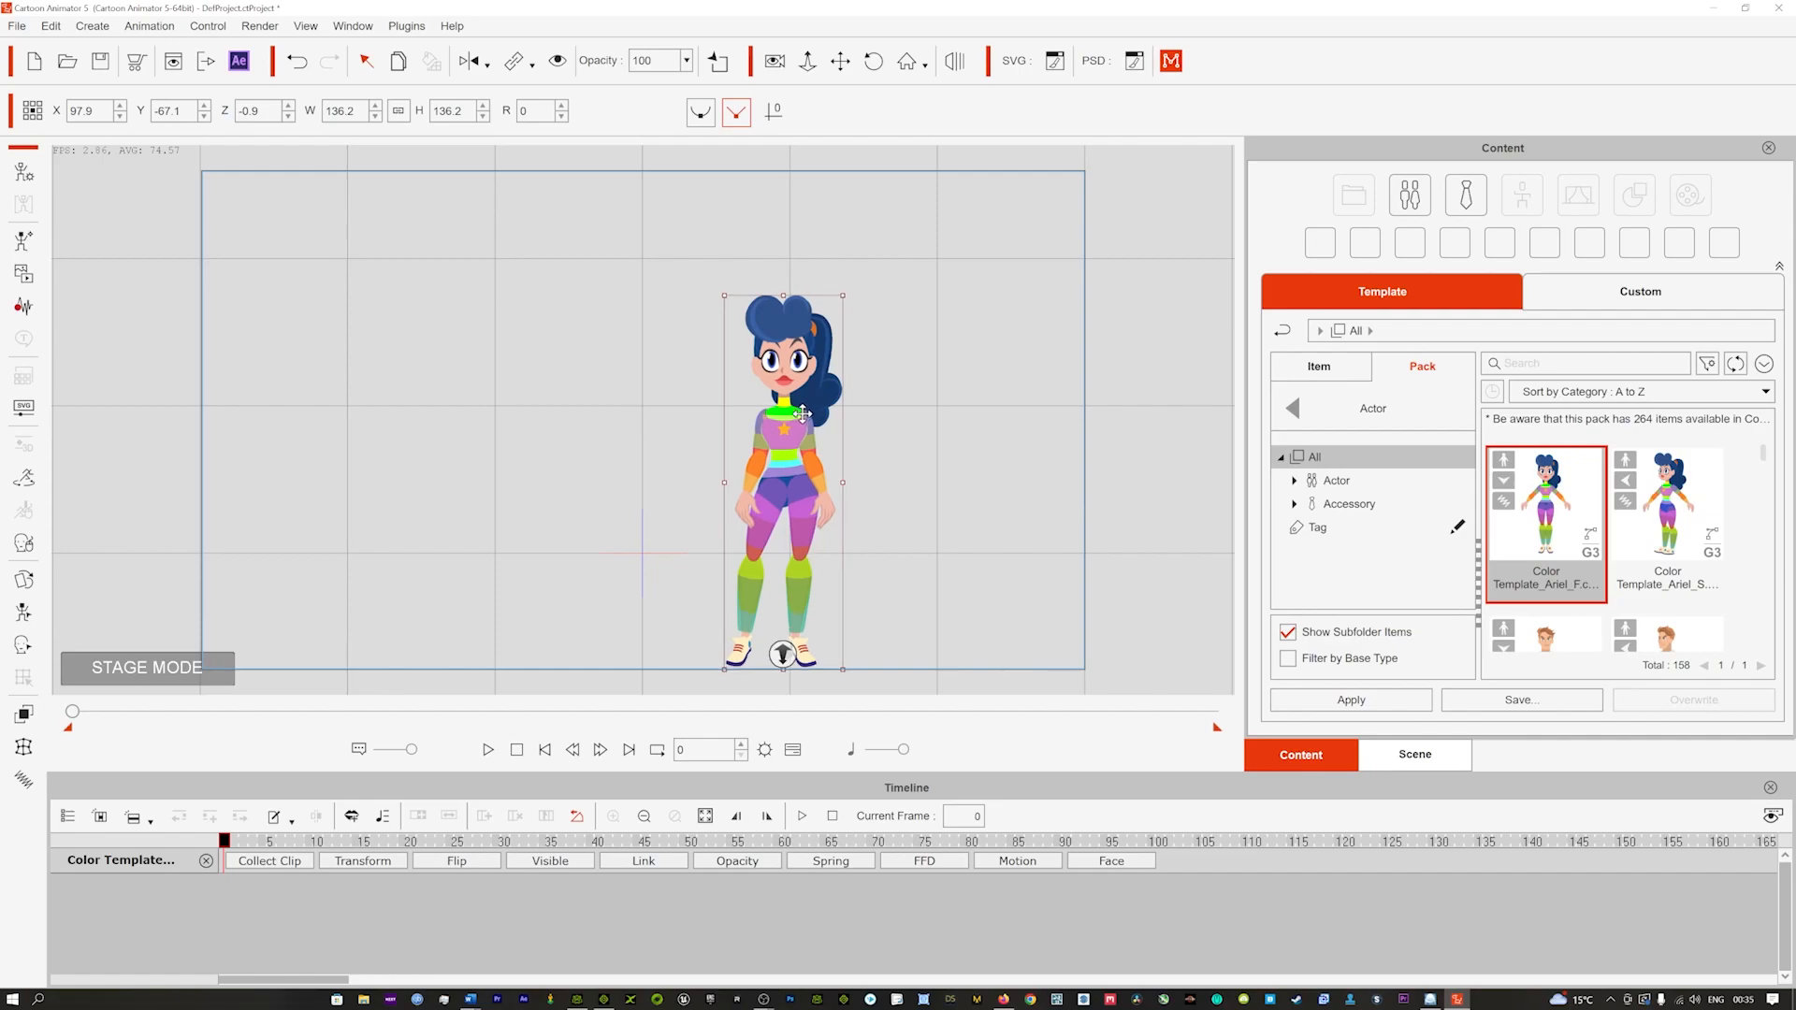
scroll(807, 426, "up", 3)
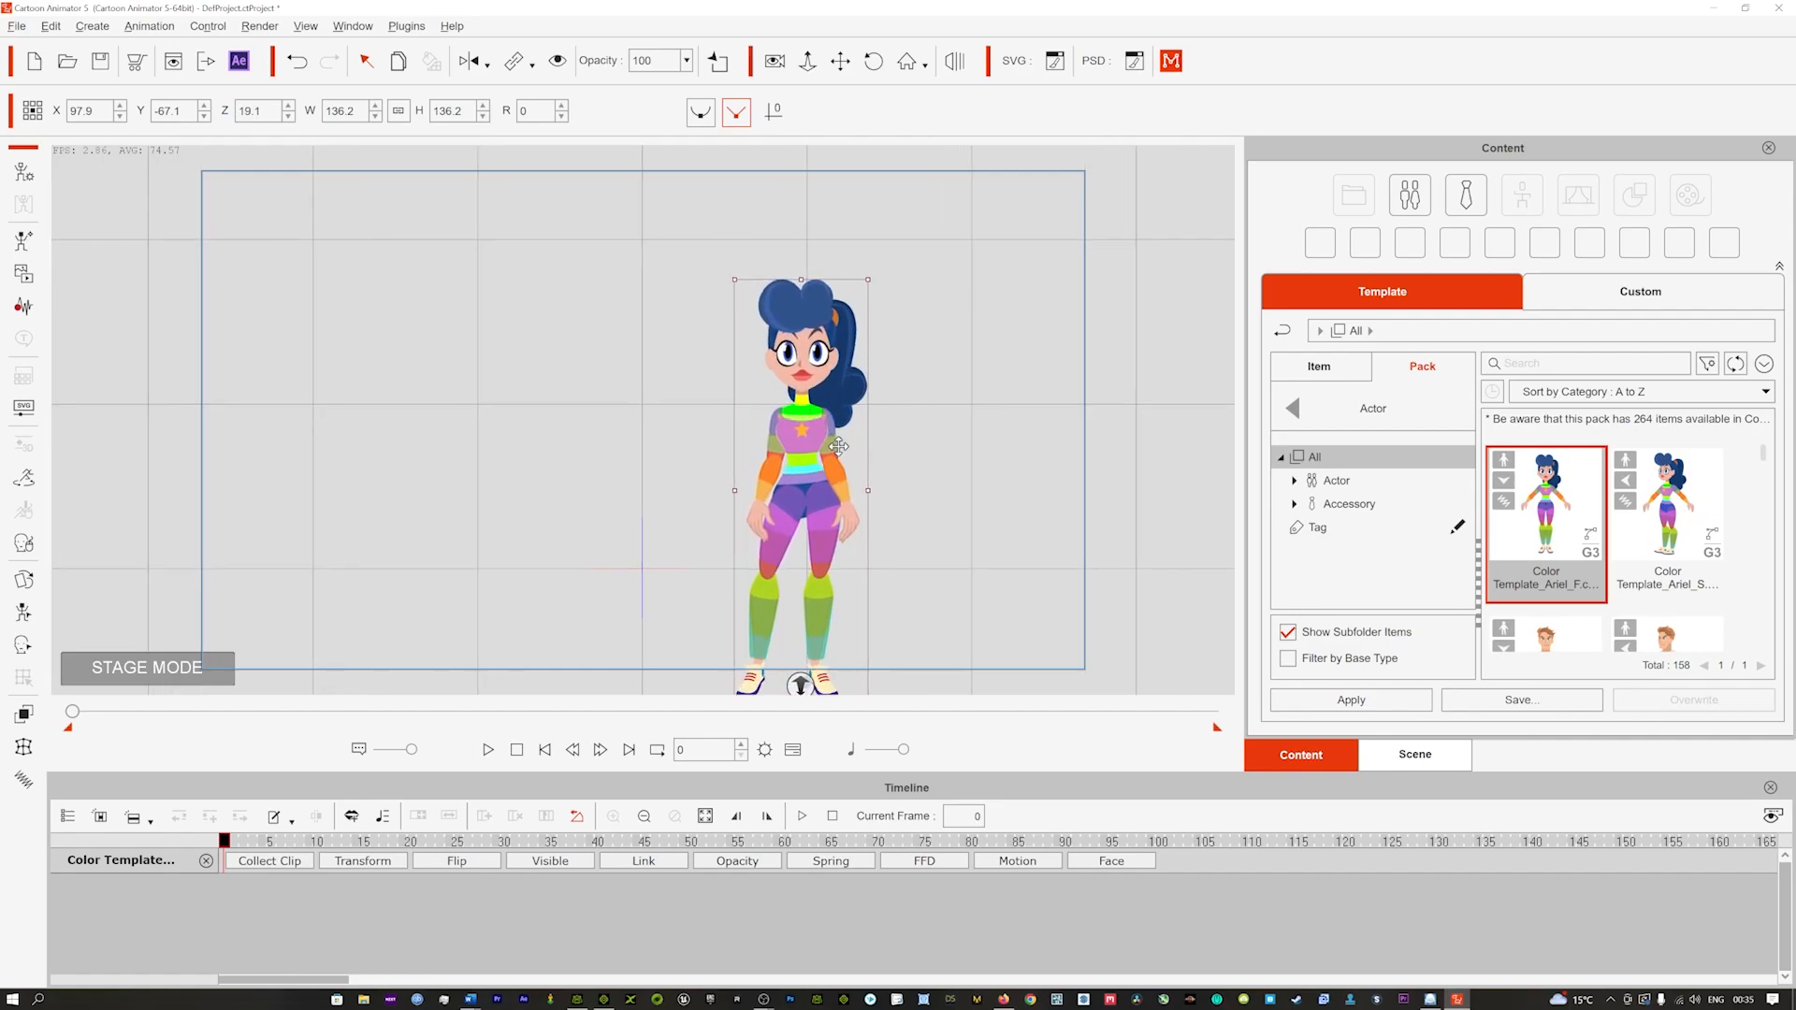
scroll(846, 436, "up", 1)
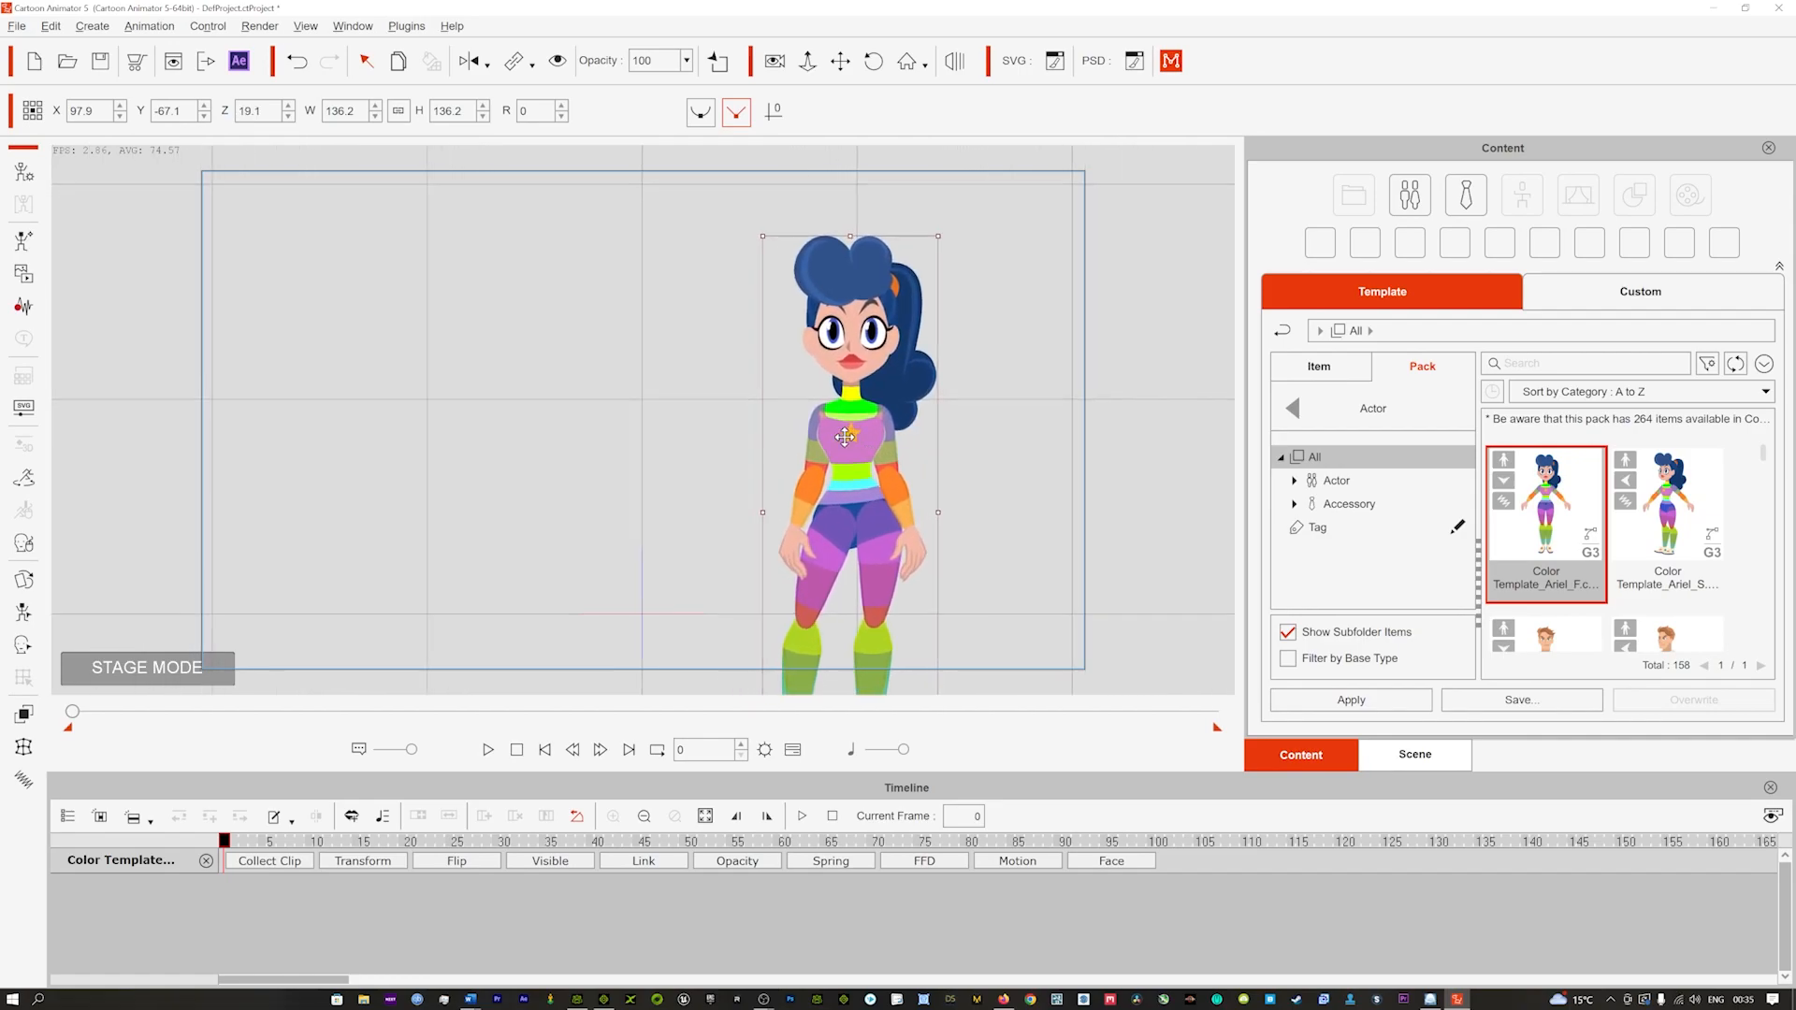
right_click(854, 397)
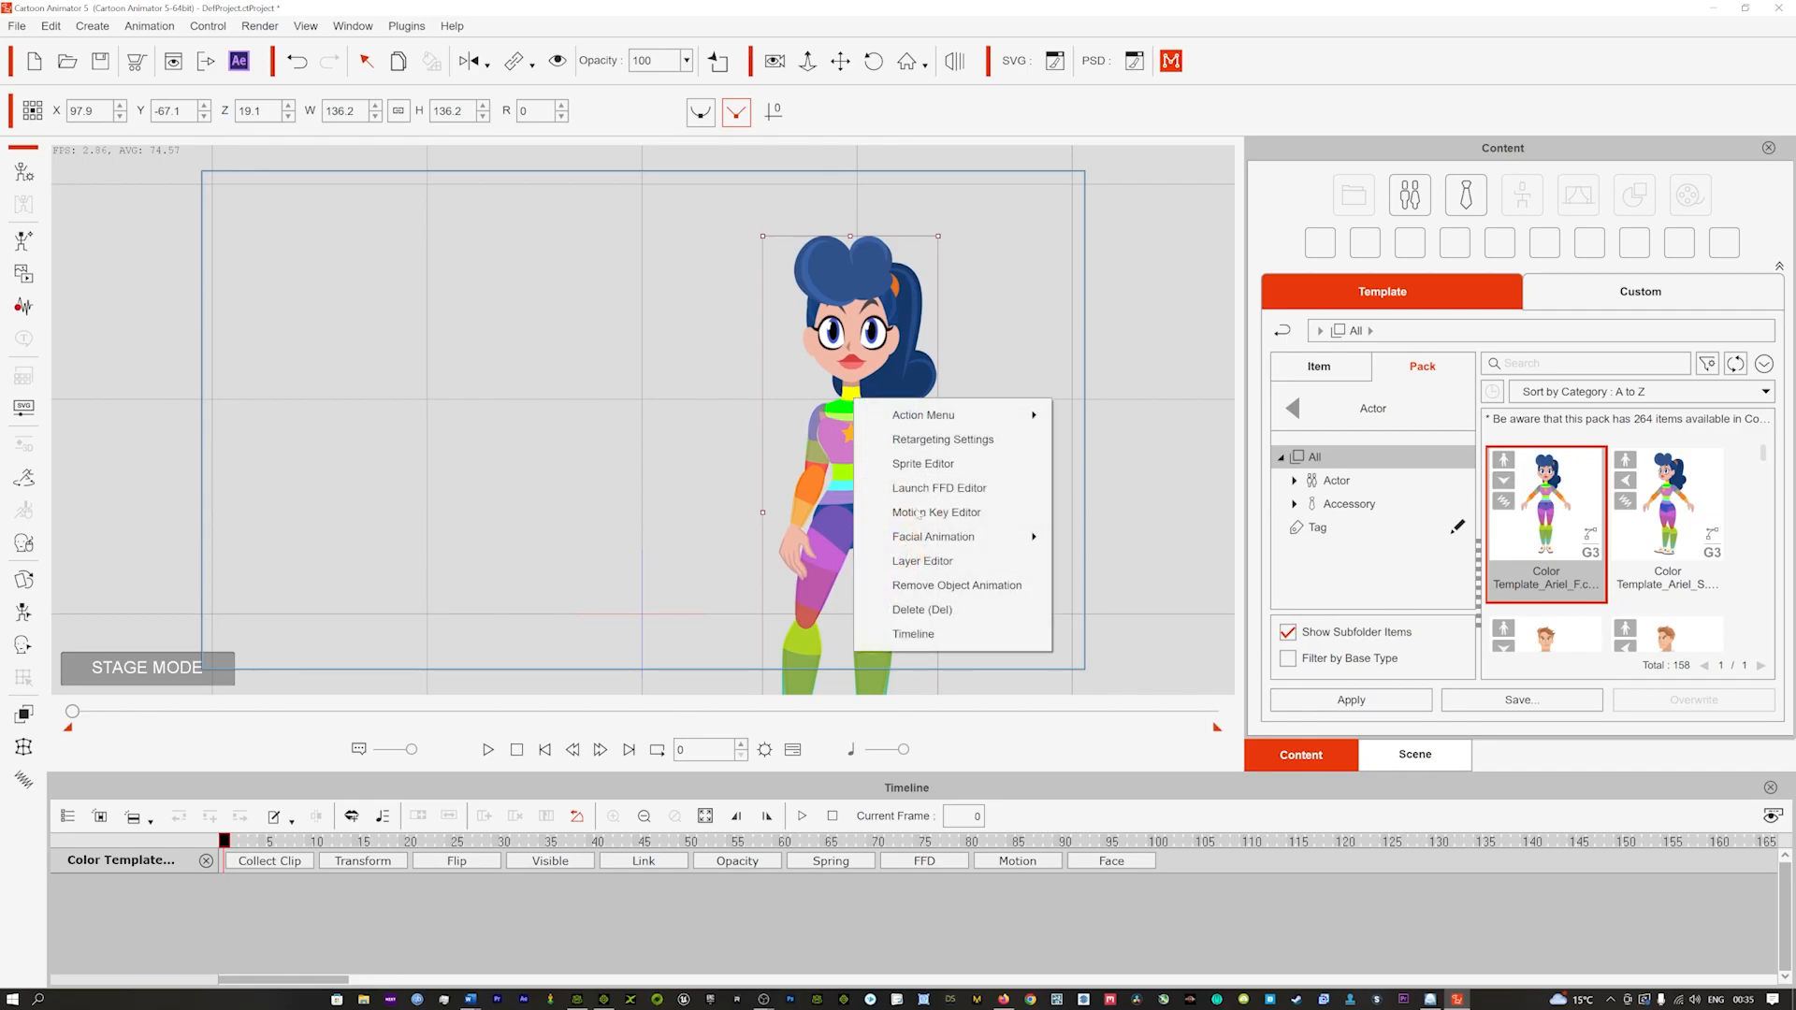
left_click(933, 513)
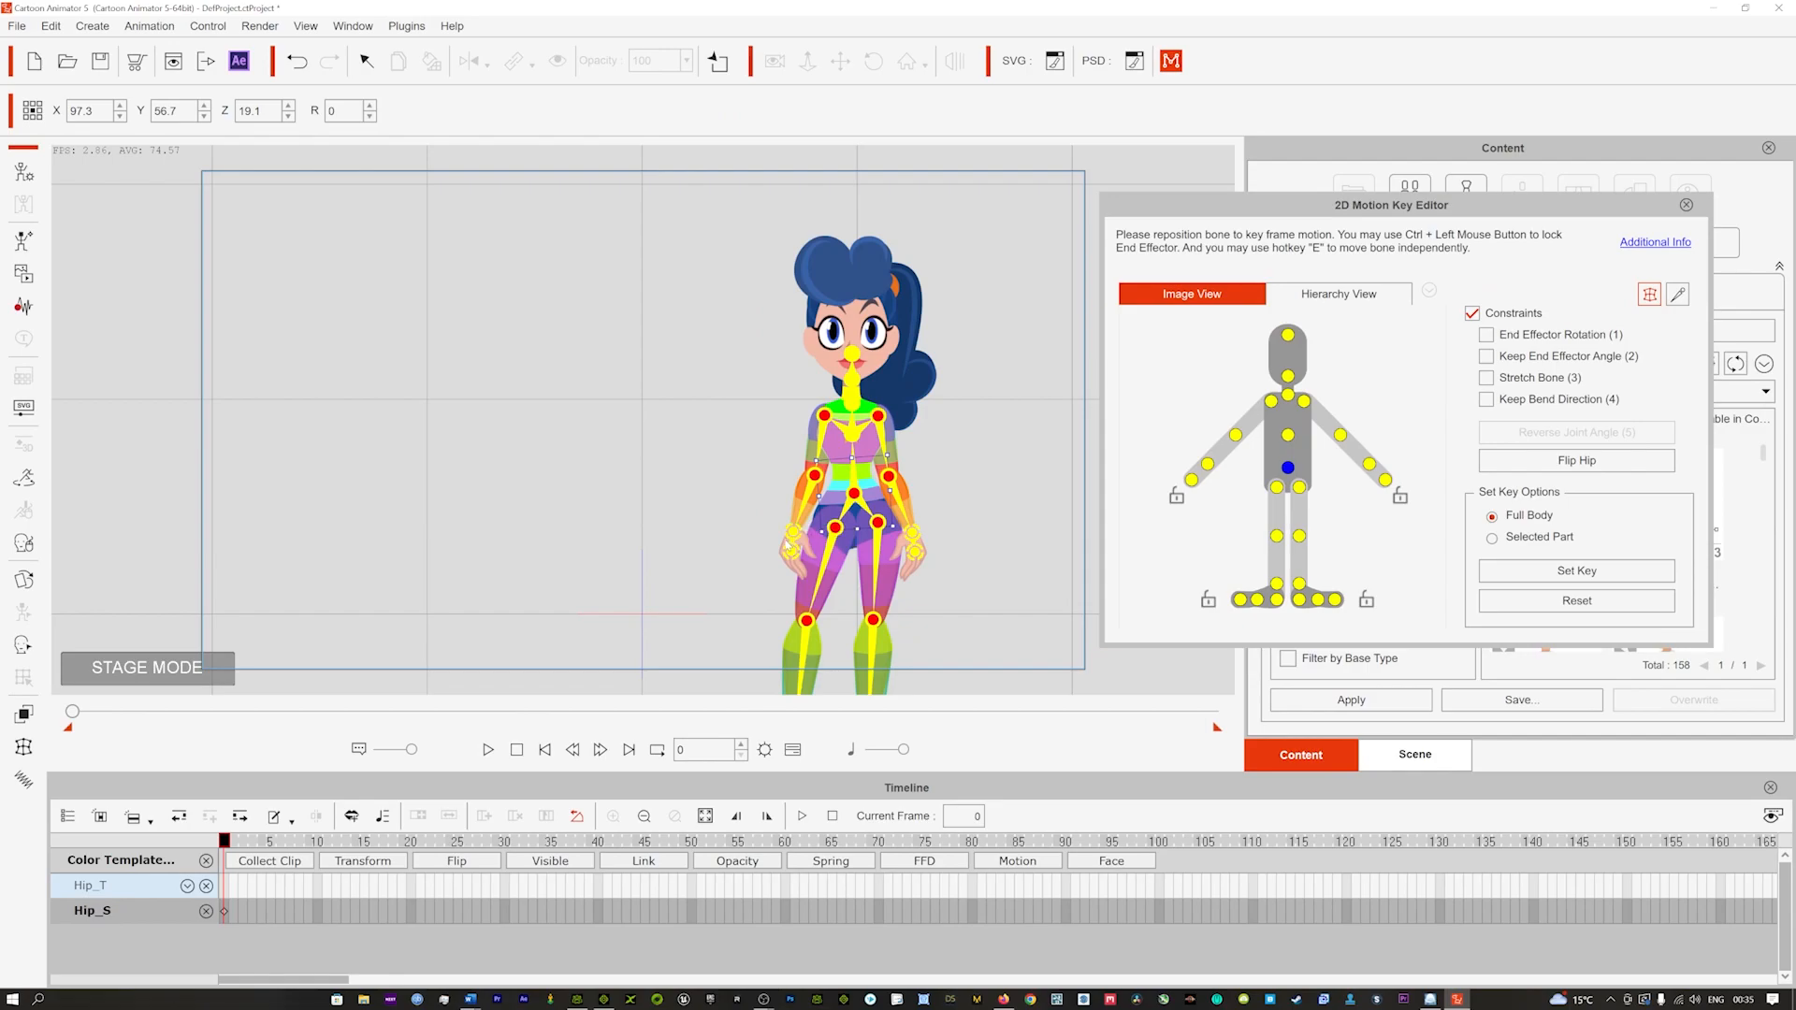
Step: Enable Stretch Bone and pose the right arm straight out sideways, with the hand at about X 3, Y 98
left_click(791, 559)
left_click_drag(791, 558, 42, 409)
left_click_drag(358, 409, 720, 416)
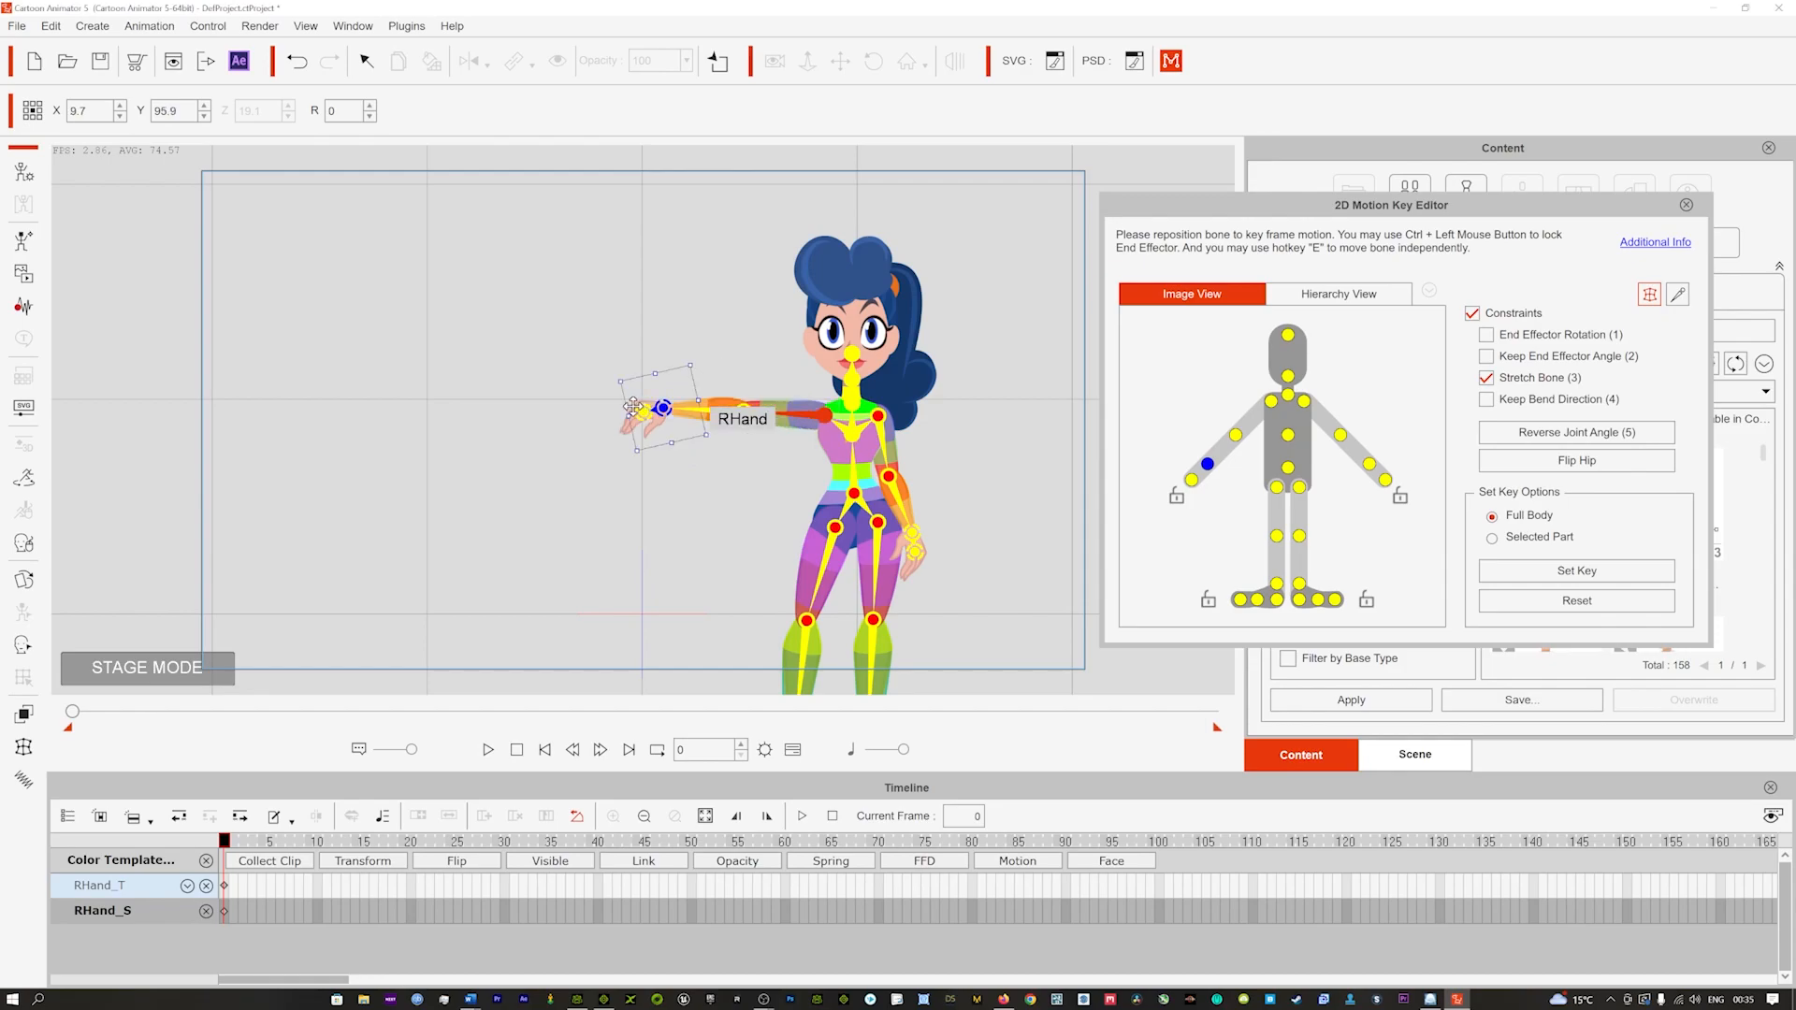
left_click_drag(566, 401, 615, 368)
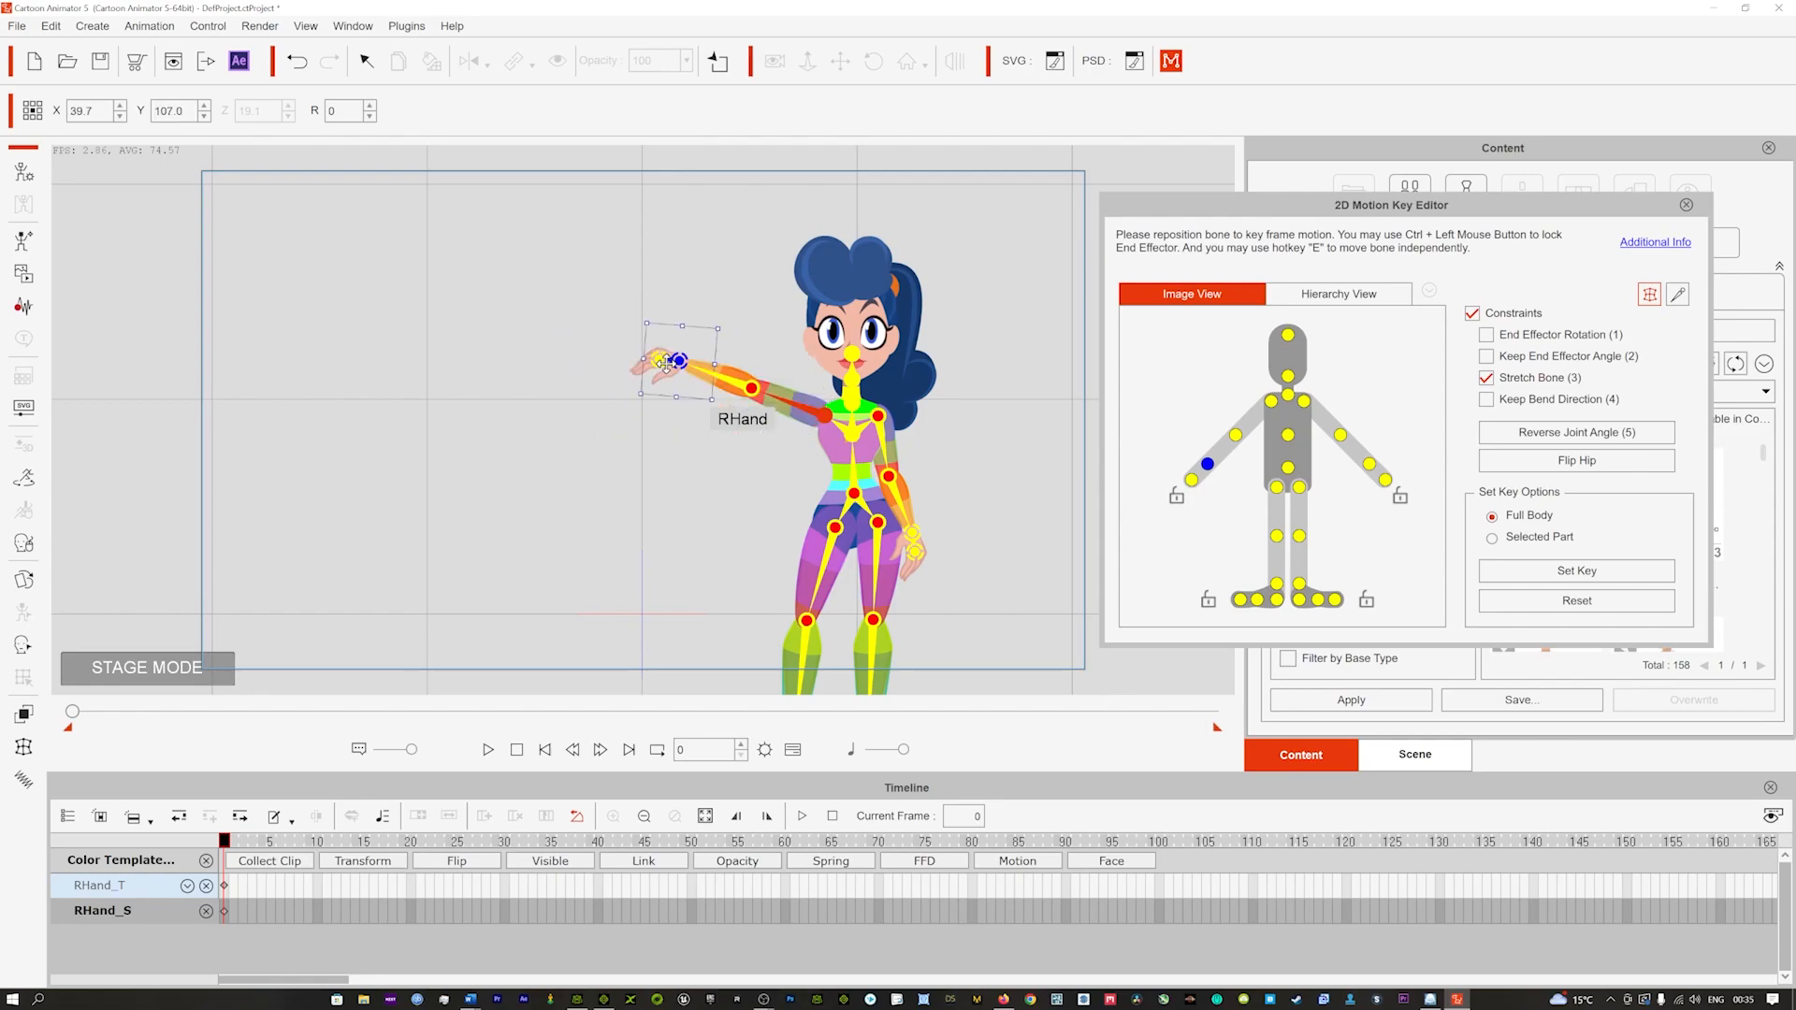
left_click_drag(621, 357, 659, 385)
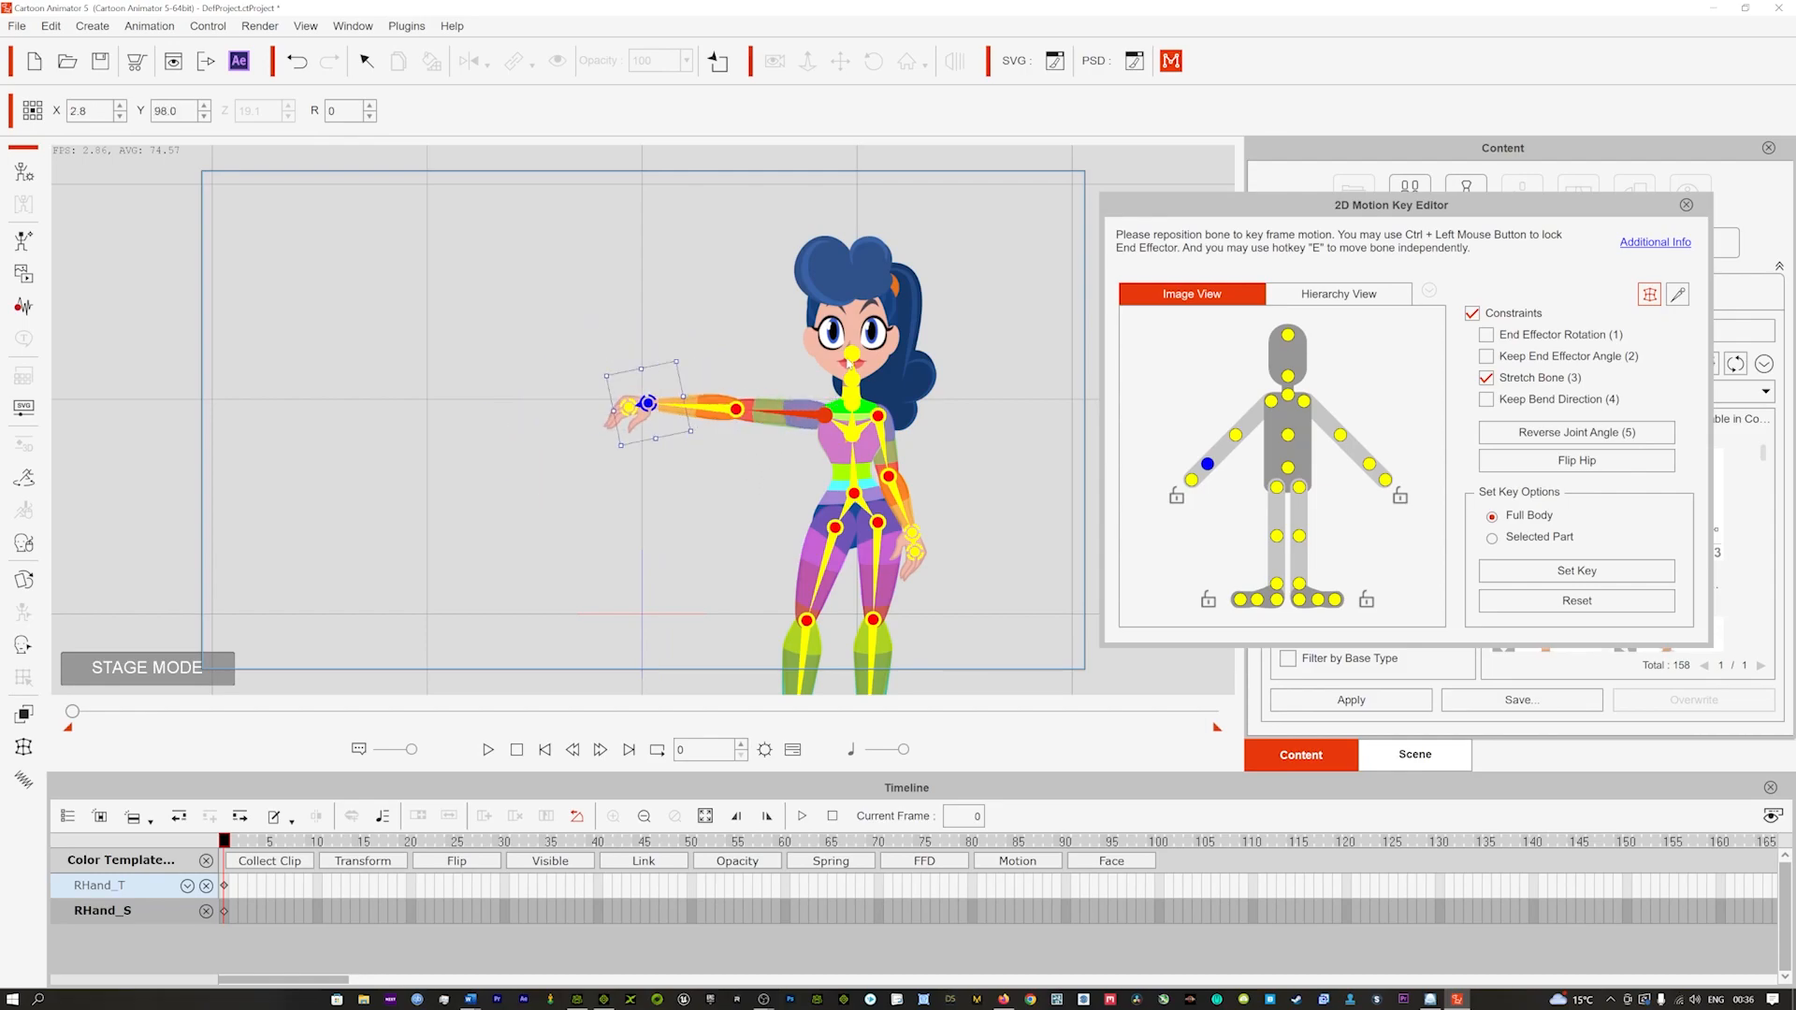
Step: Tilt the head slightly, swing the left forearm outward to about X 133, Y 71, and preview the pose in playback
left_click(850, 354)
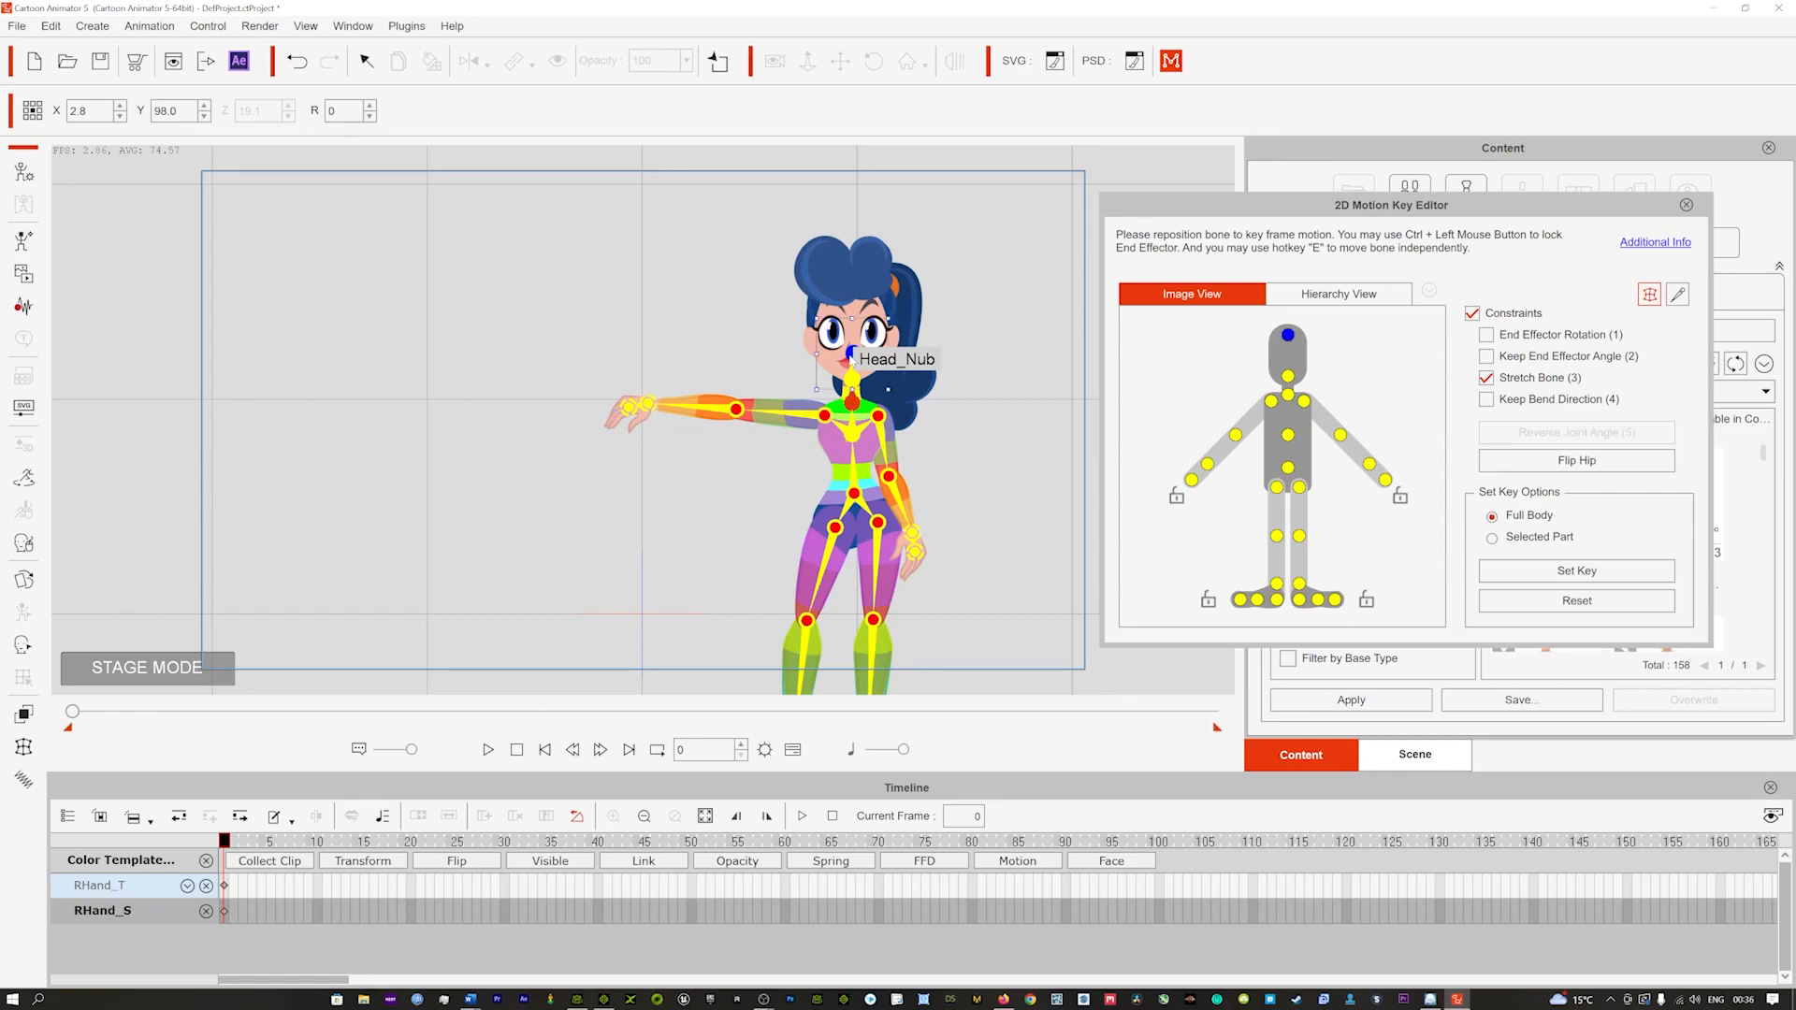
mouse_move(850, 353)
left_mouse_down()
mouse_move(847, 322)
mouse_move(942, 259)
mouse_move(496, 225)
mouse_move(411, 285)
mouse_move(423, 262)
mouse_move(859, 341)
left_mouse_up()
left_click_drag(892, 481, 935, 462)
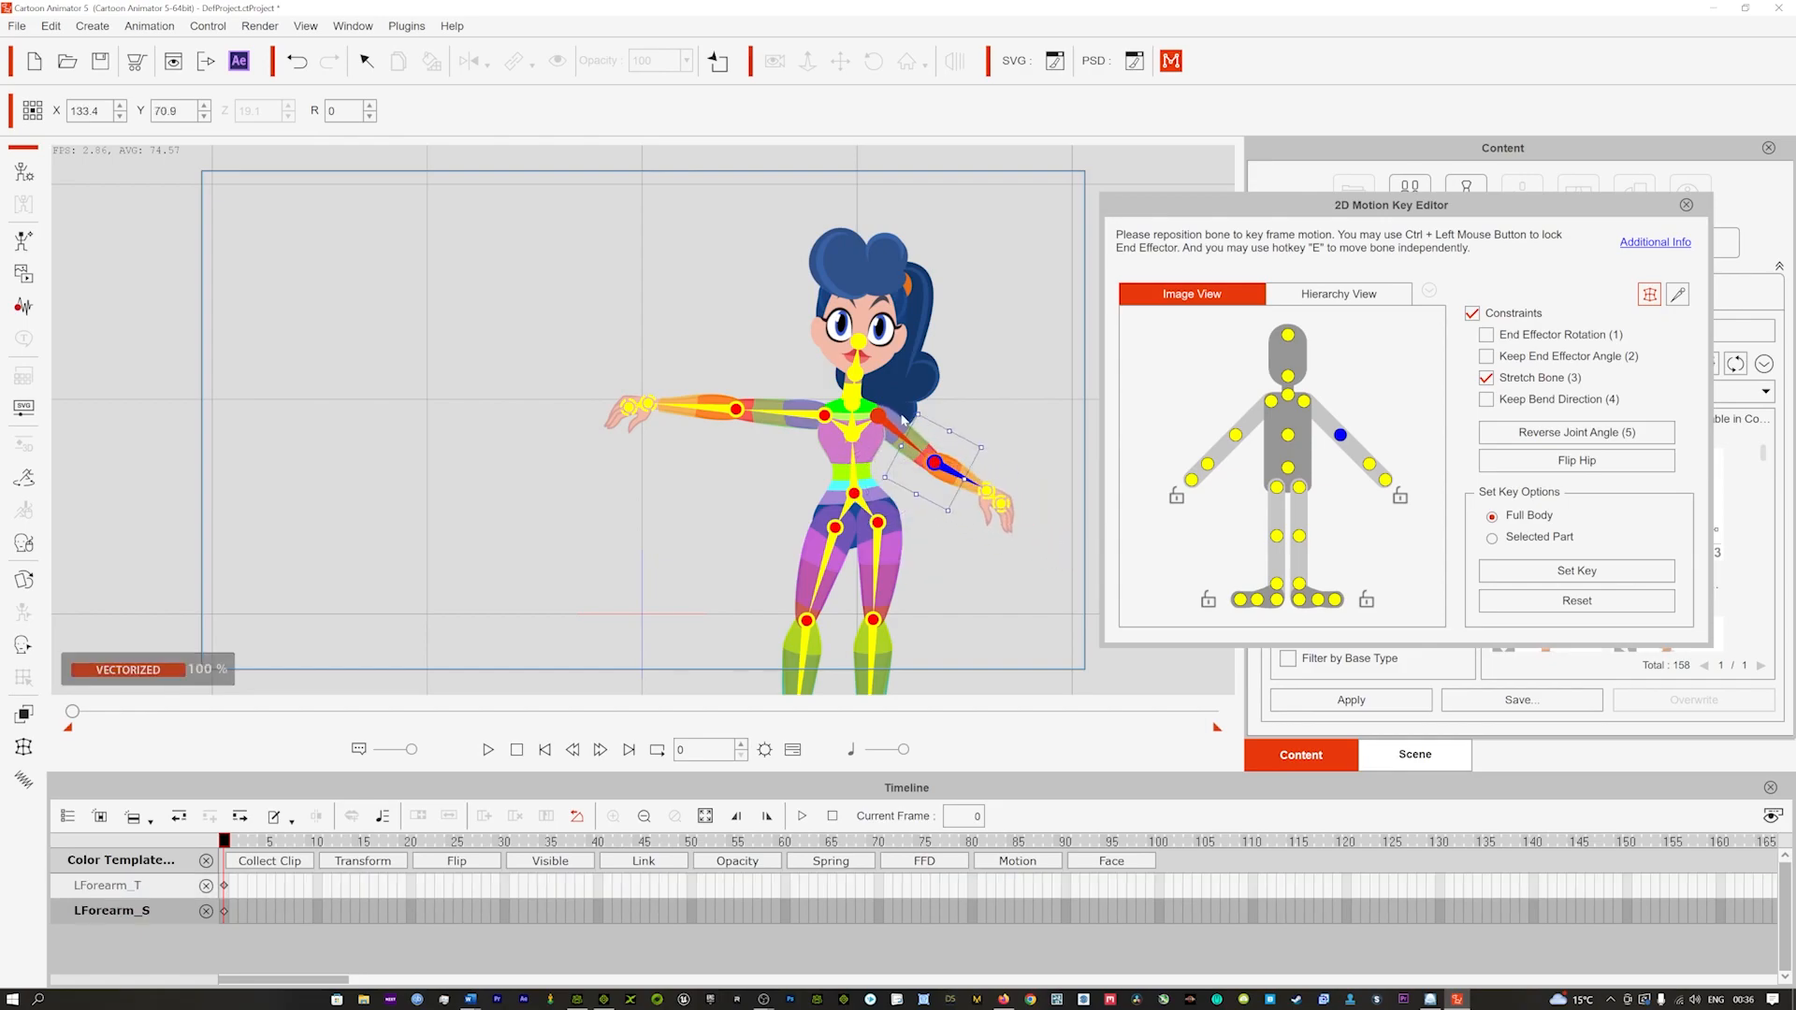
left_click(487, 751)
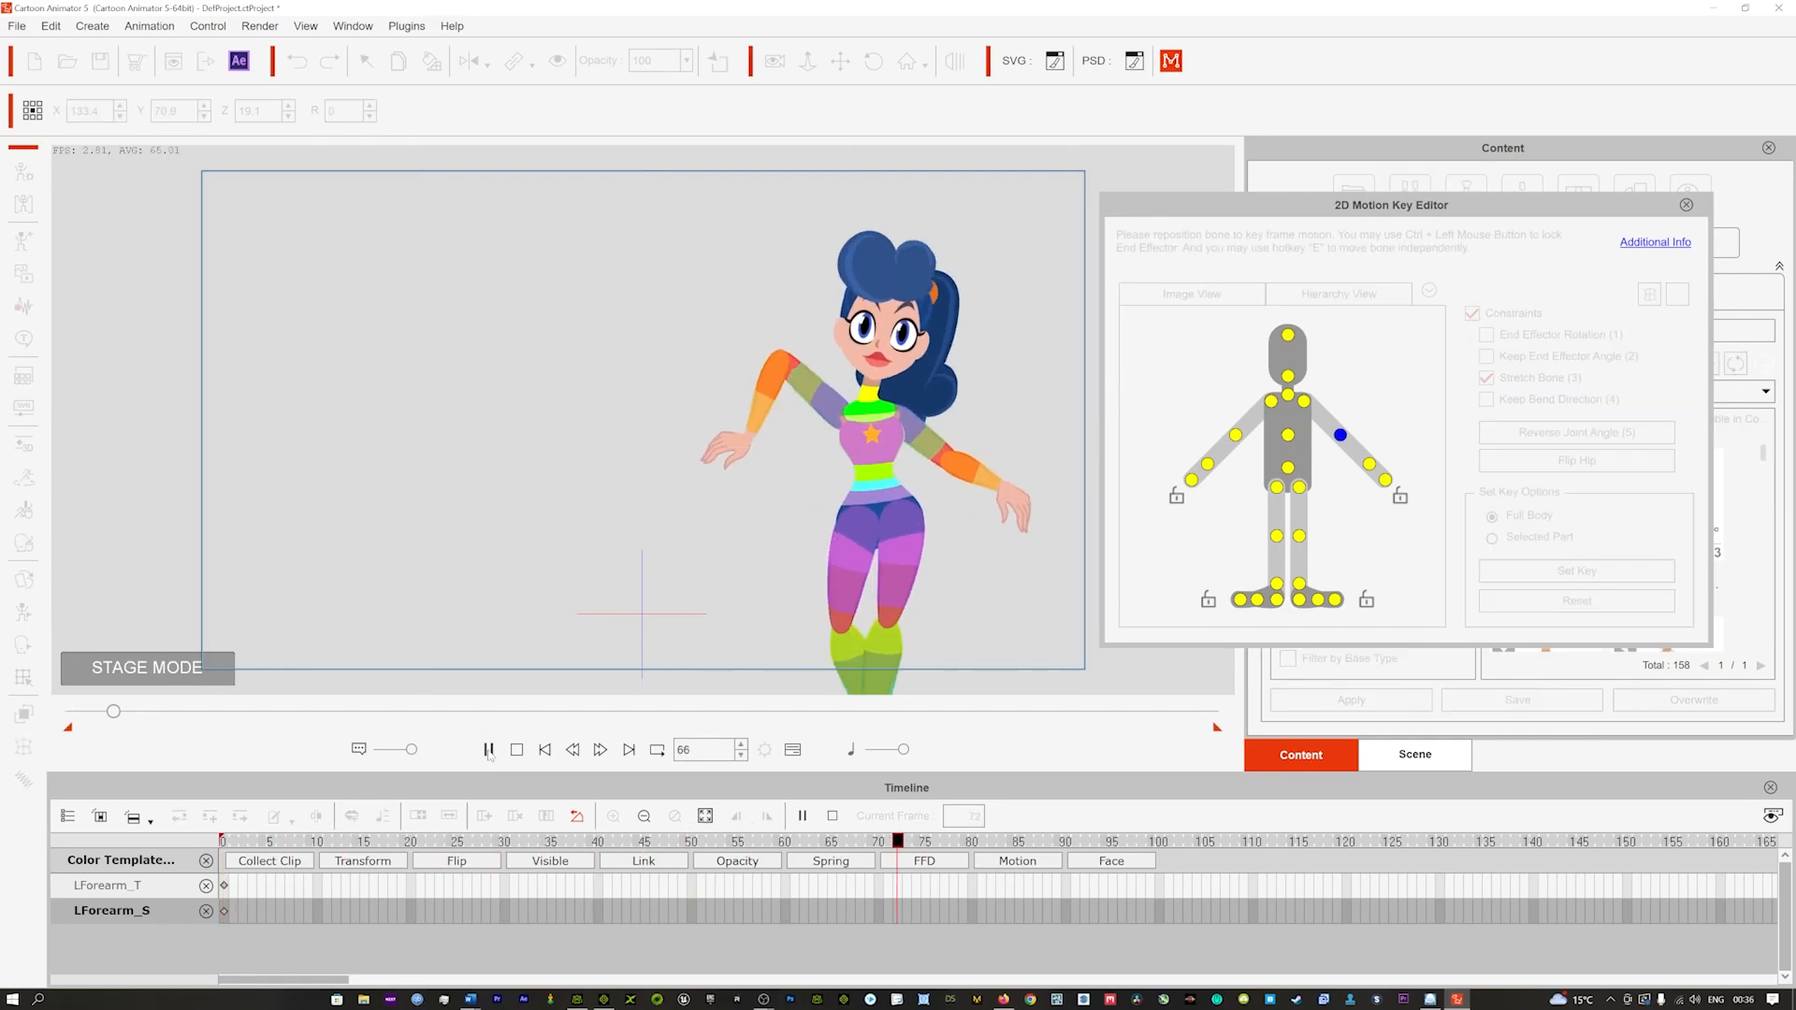
left_click(517, 751)
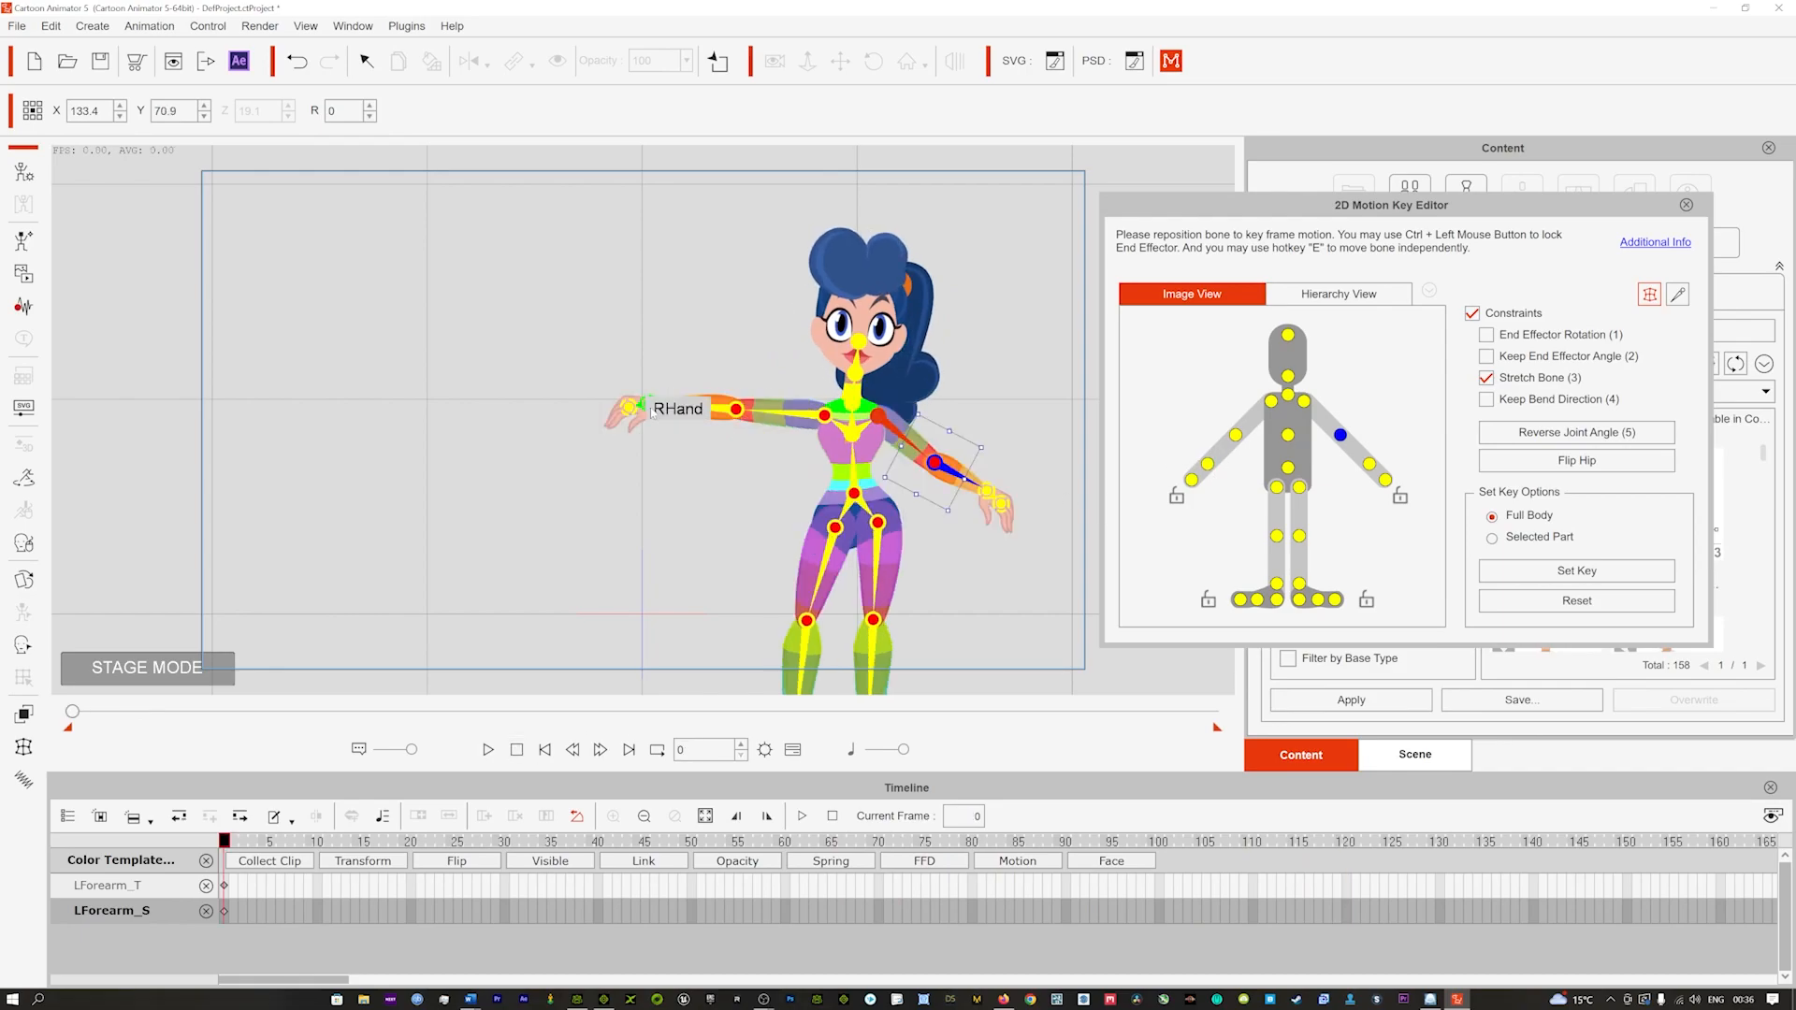
Step: Enable Keep Bend Direction and bend the right arm with the elbow pointing down, placing the hand at about X 37, Y 110
left_click_drag(645, 407, 753, 458)
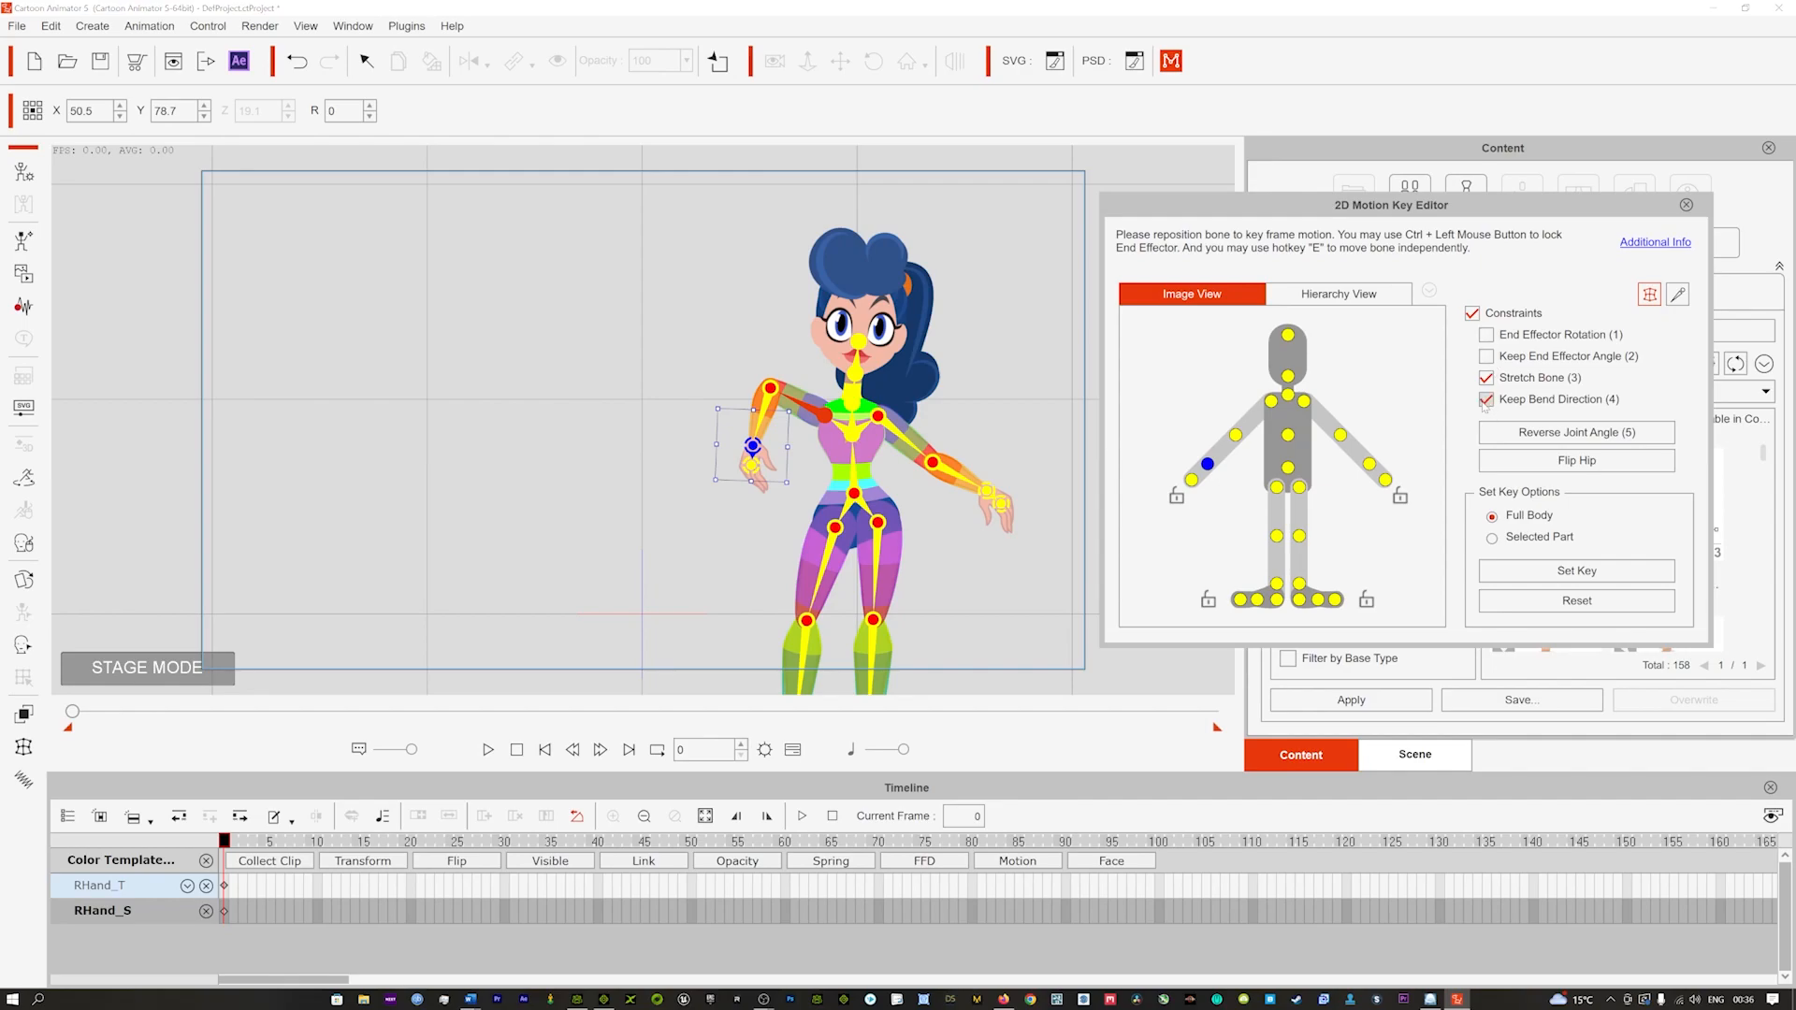
left_click_drag(753, 446, 829, 352)
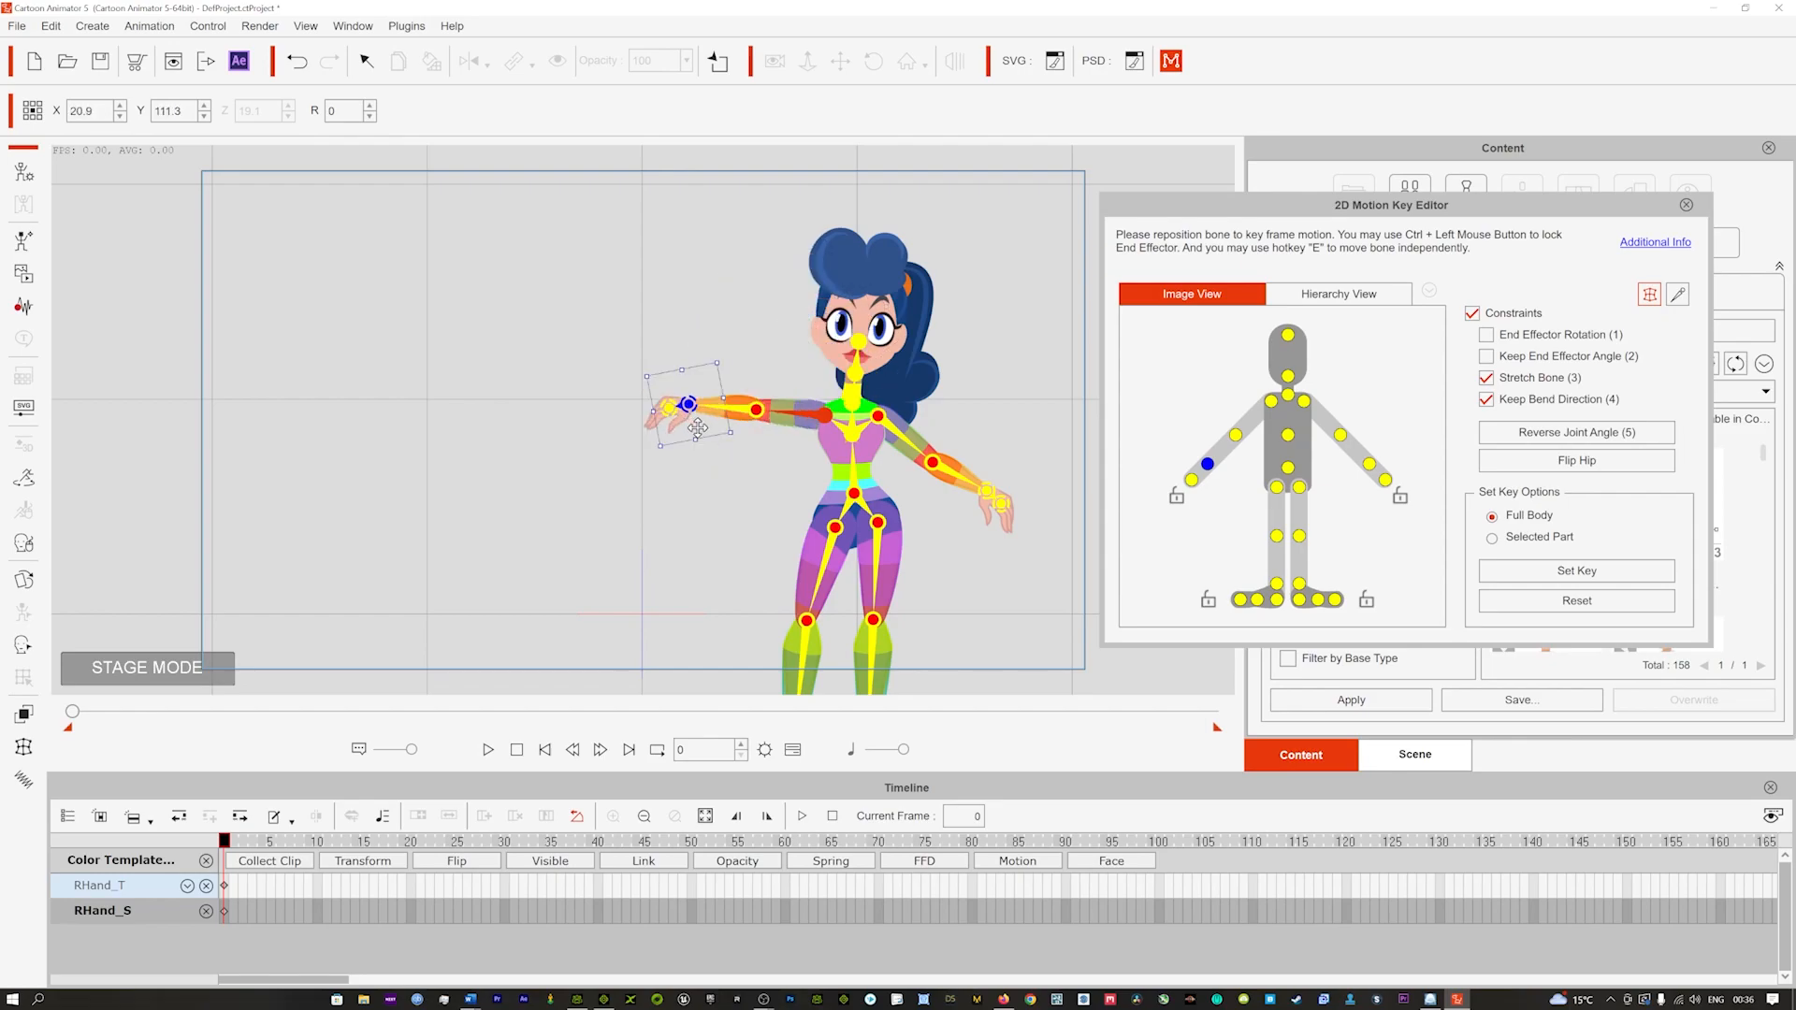
left_click(1486, 399)
left_click_drag(684, 430, 779, 371)
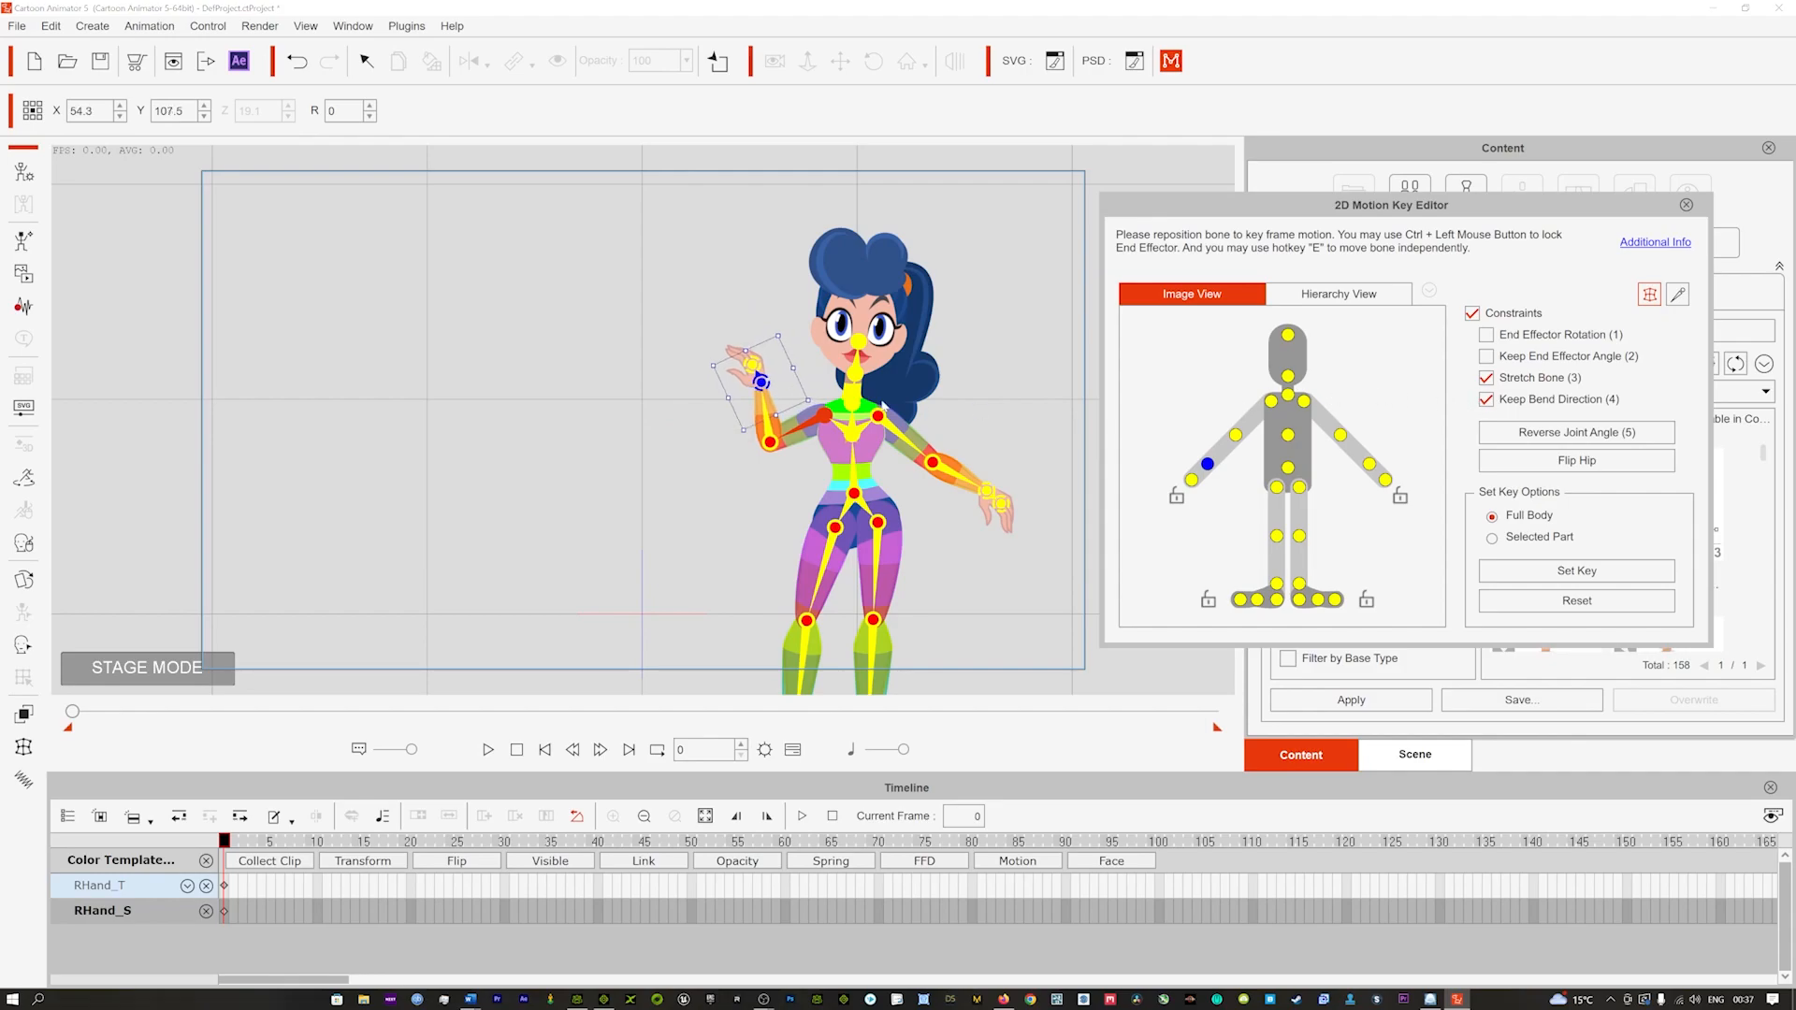
mouse_move(713, 398)
left_mouse_down()
mouse_move(687, 444)
mouse_move(749, 402)
mouse_move(810, 416)
mouse_move(821, 326)
mouse_move(778, 458)
mouse_move(704, 523)
mouse_move(749, 376)
mouse_move(738, 439)
mouse_move(727, 354)
mouse_move(725, 379)
left_mouse_up()
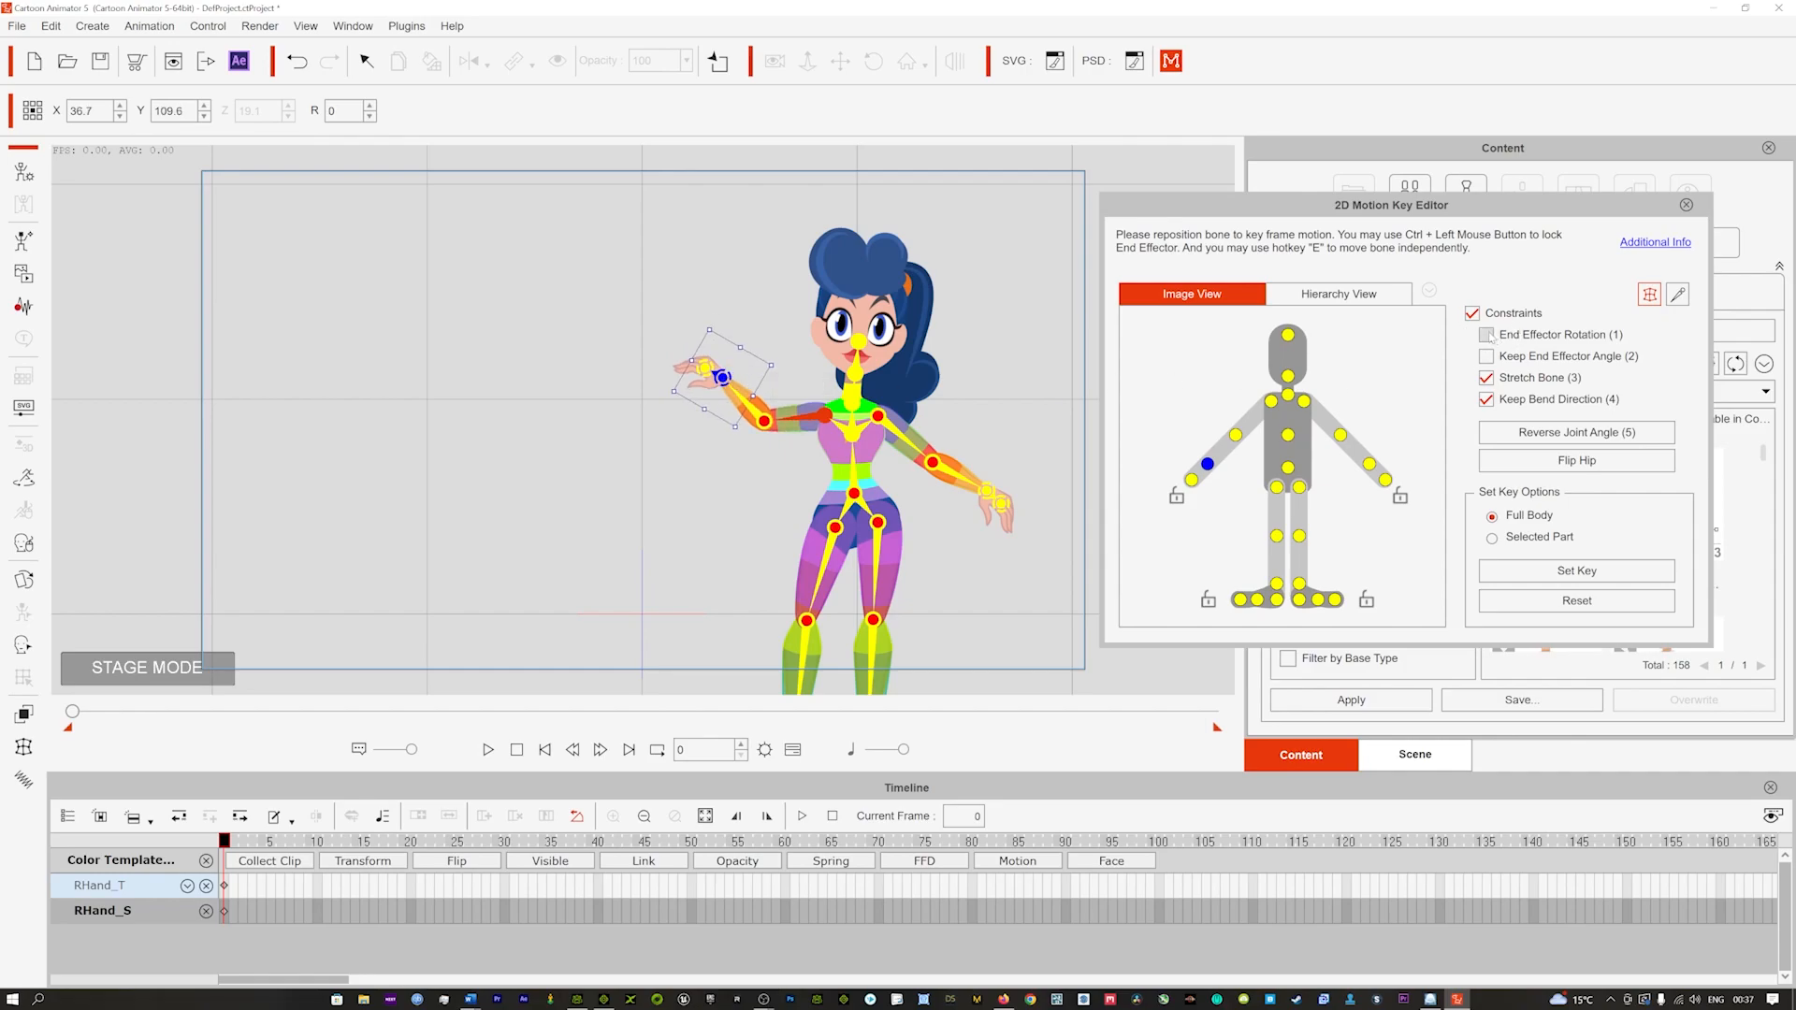
Step: Enable End Effector Rotation and pose the right arm with the forearm upright, its bone at about X 49, Y 87
left_click(1486, 335)
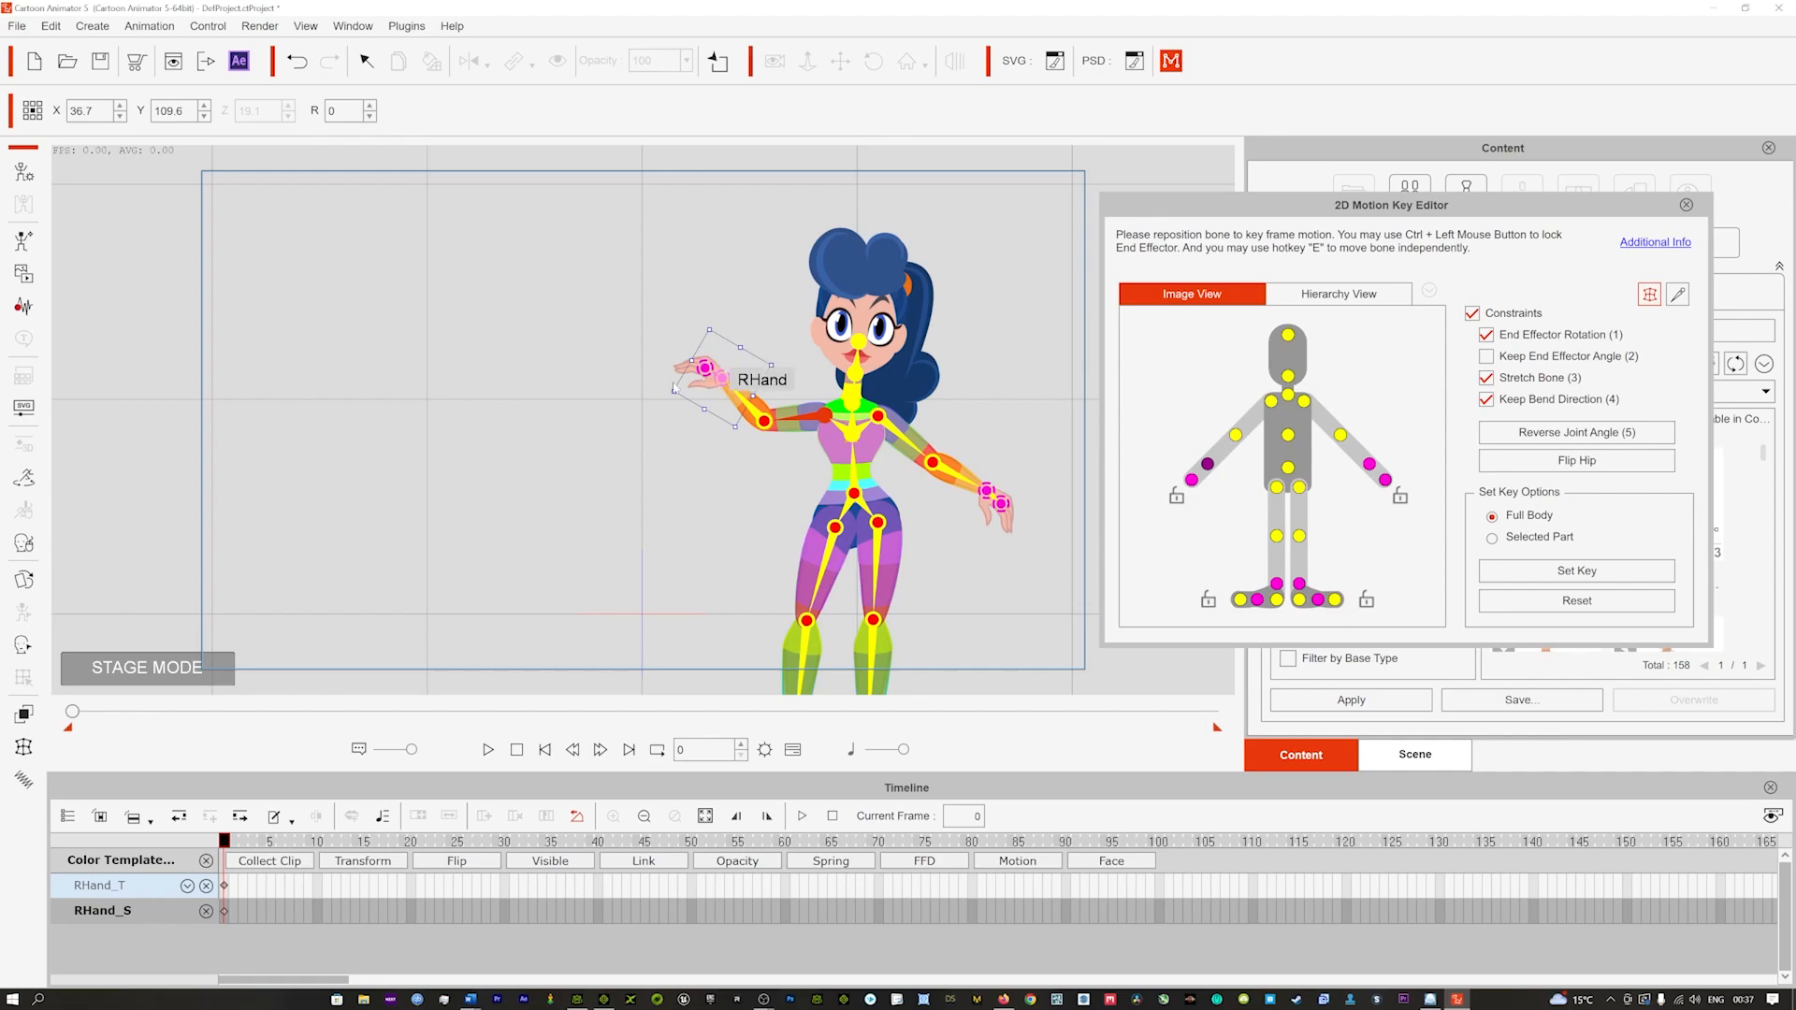
left_click_drag(715, 382, 717, 371)
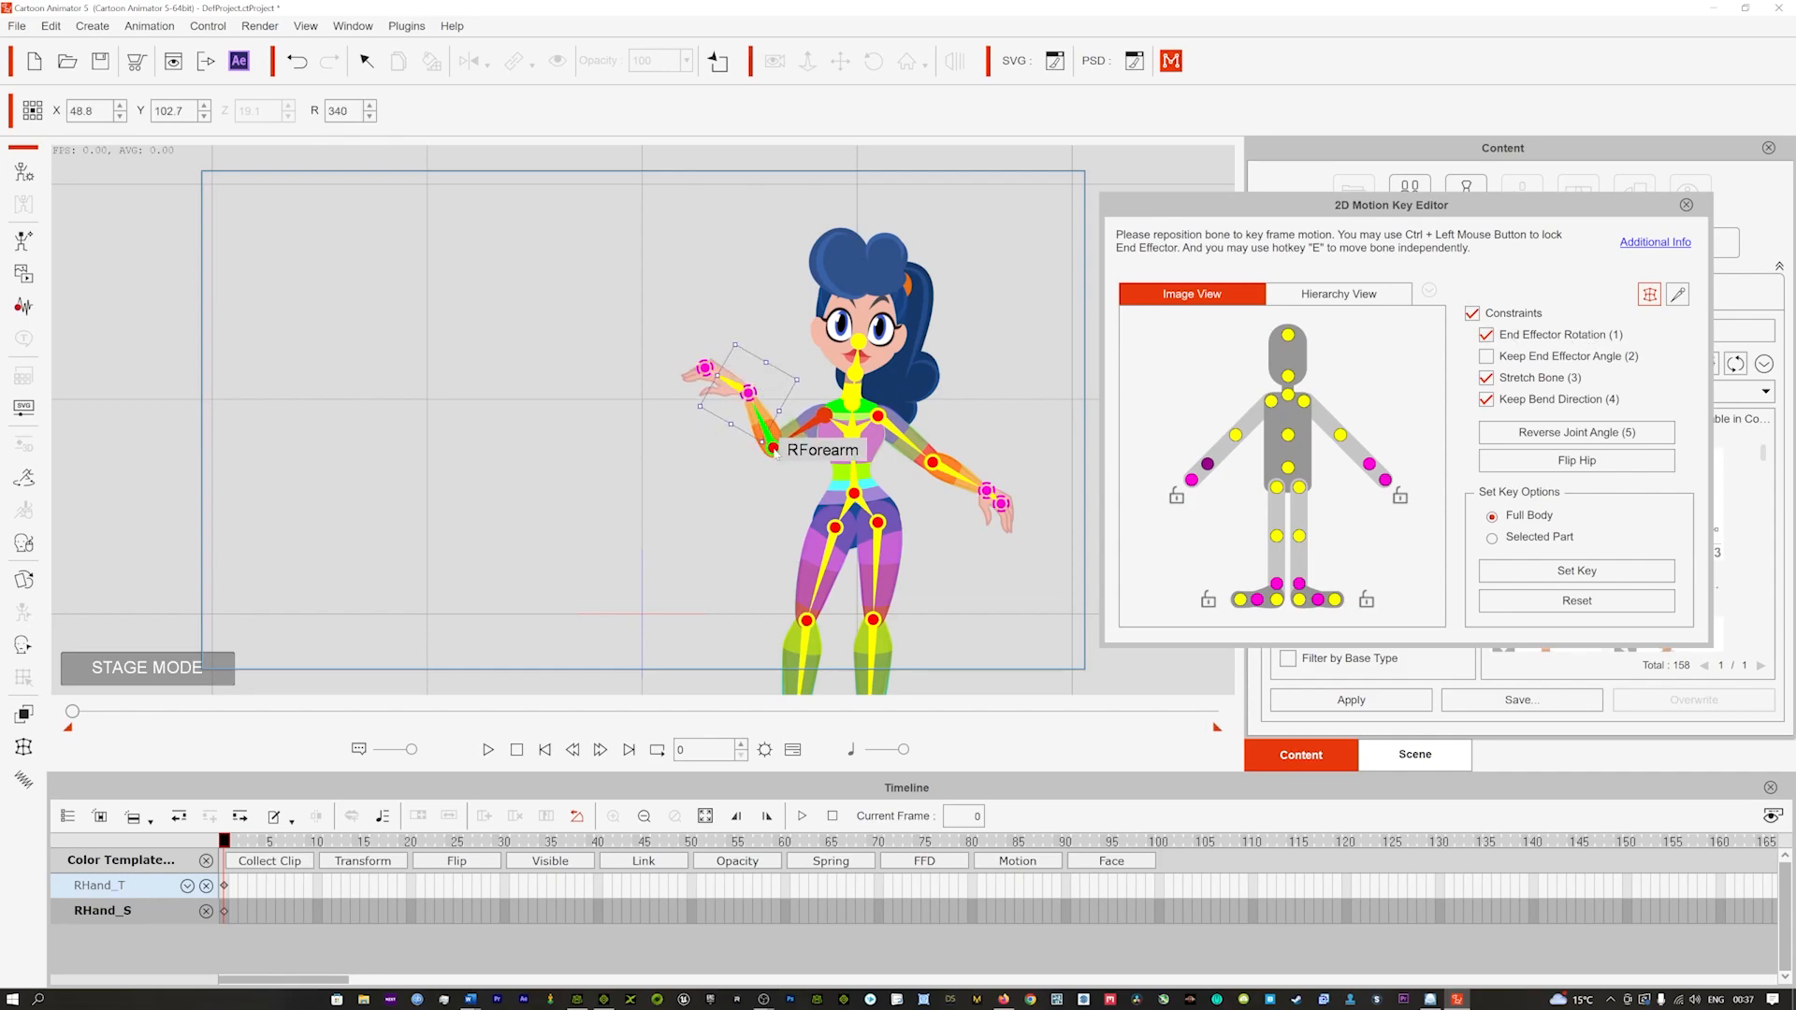
left_click_drag(776, 455, 750, 425)
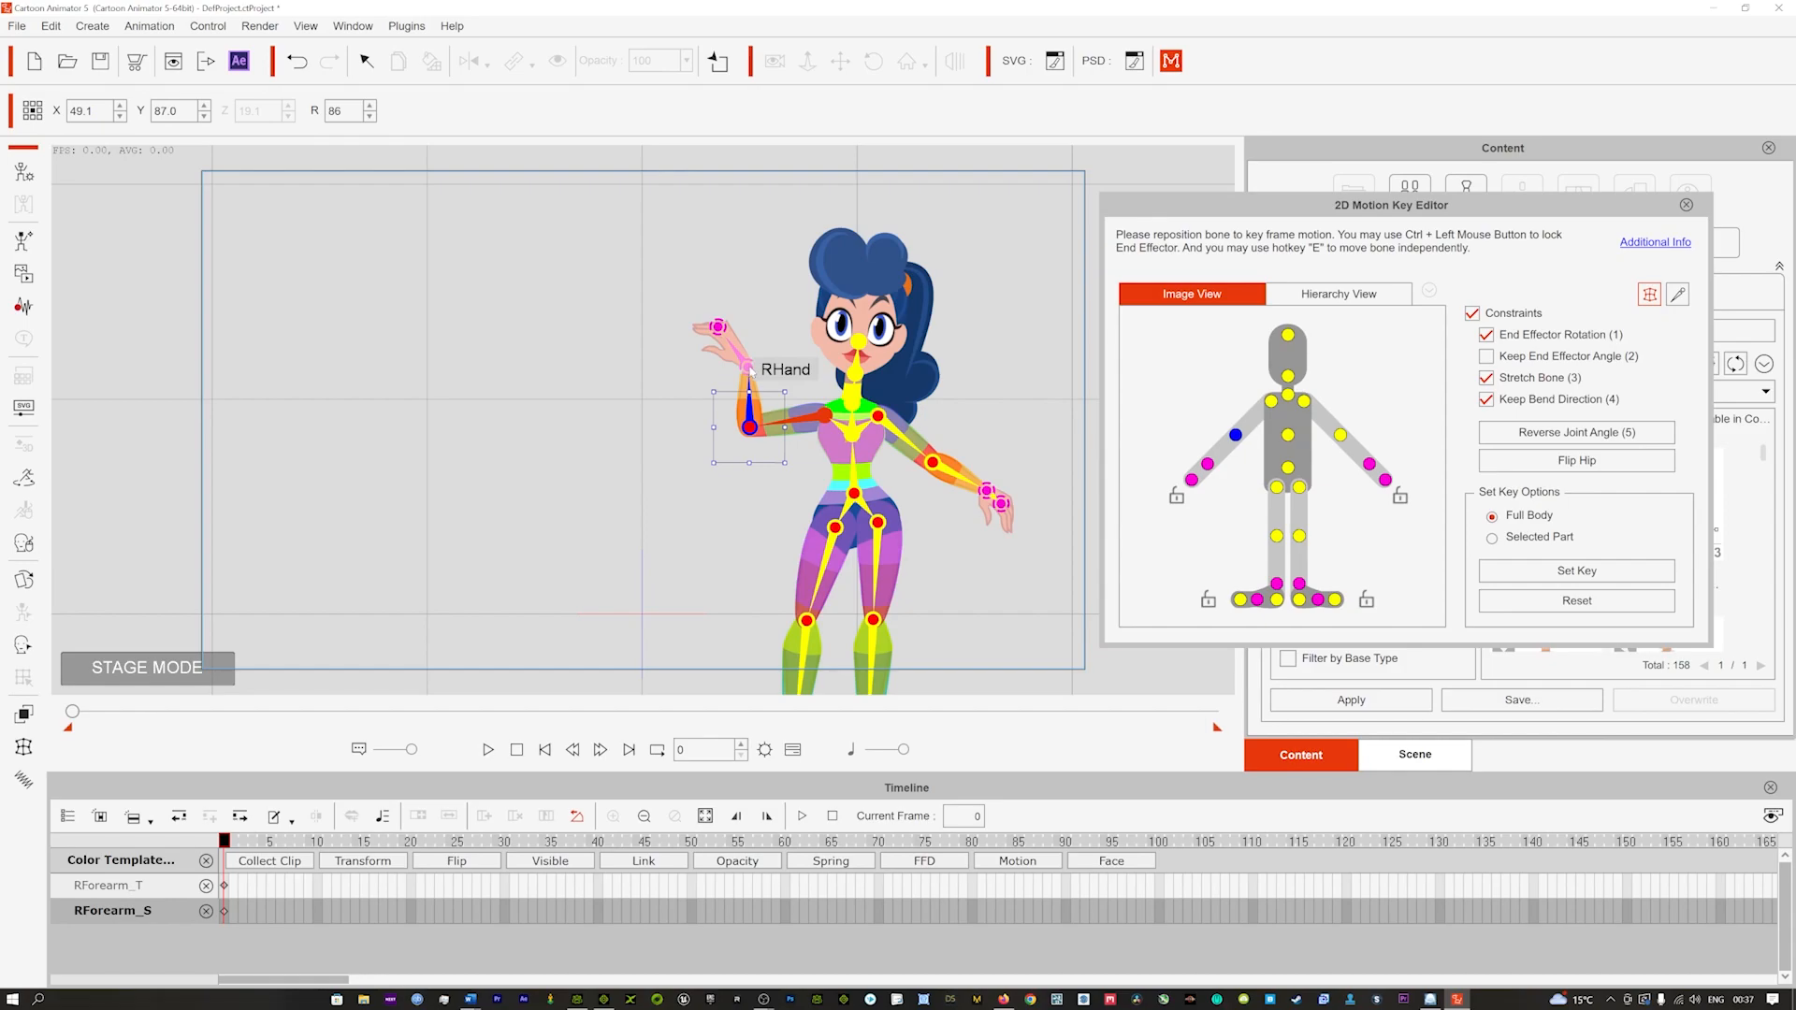
Step: Reposition the right foot bone to about X 70, Y -57, in a near-standing stance
scroll(870, 527, "down", 3)
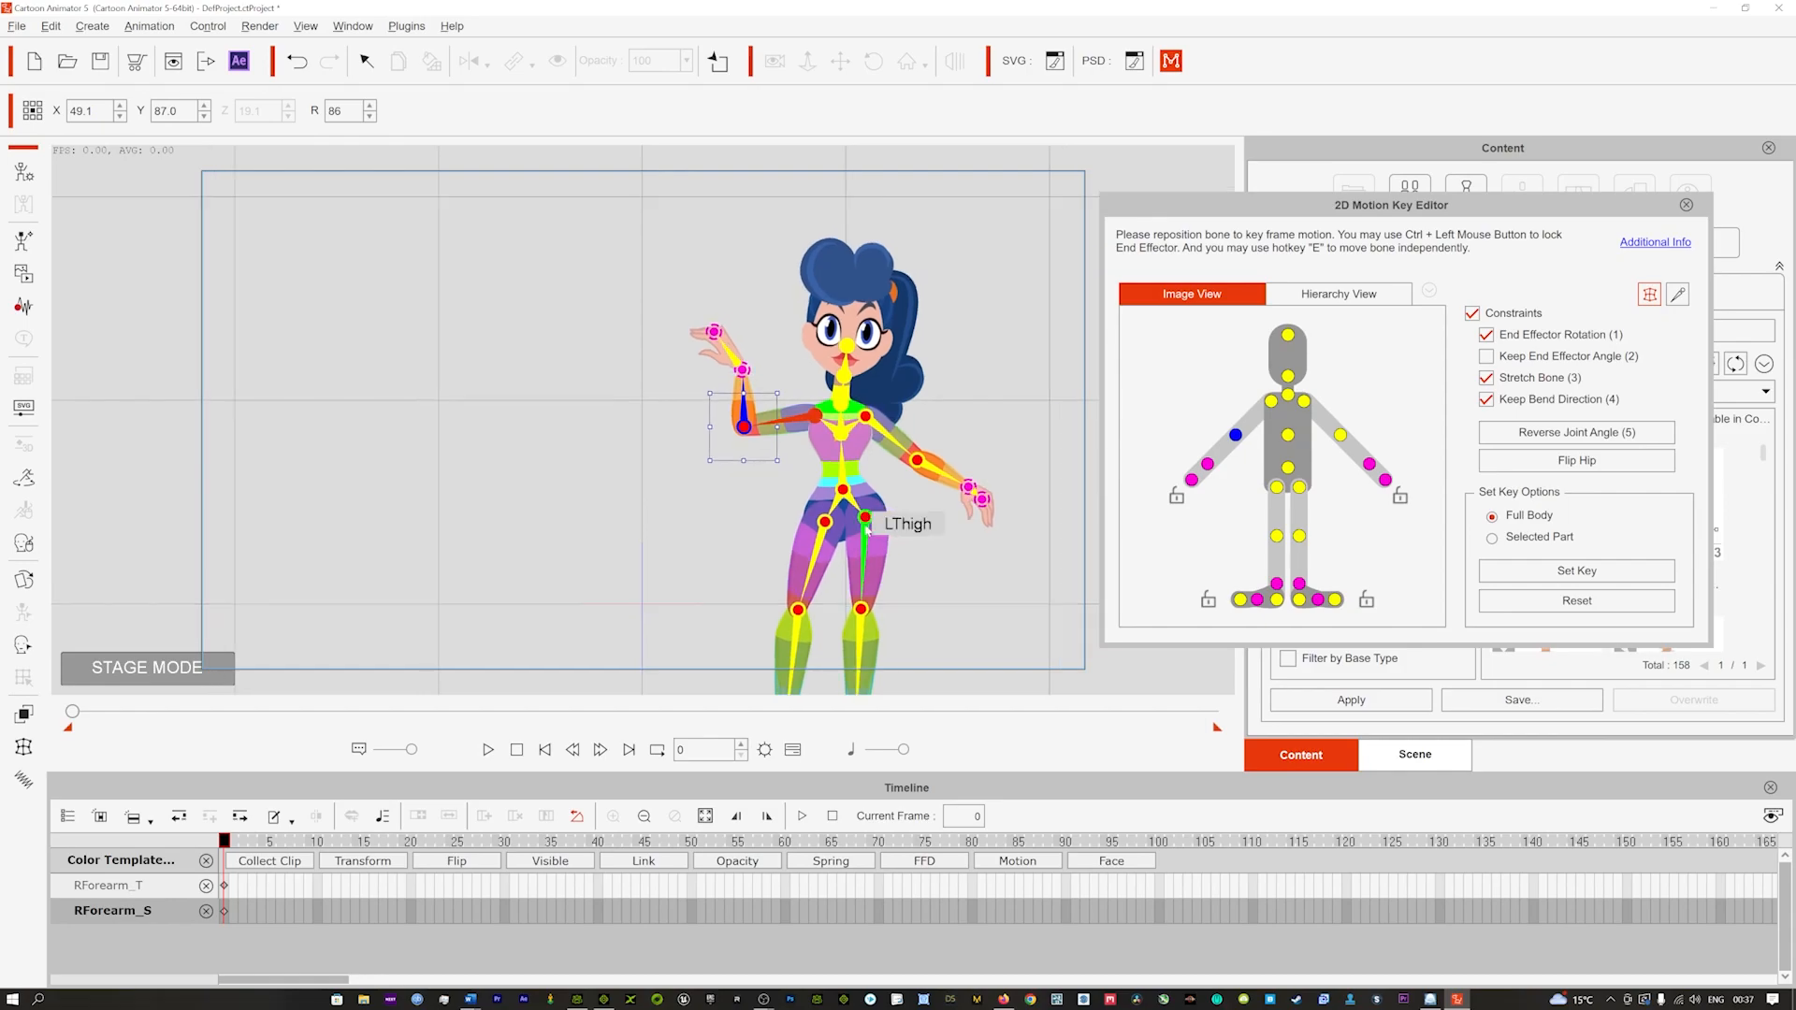
left_click_drag(842, 579, 862, 507)
left_click_drag(784, 603, 691, 446)
left_click_drag(642, 383, 784, 572)
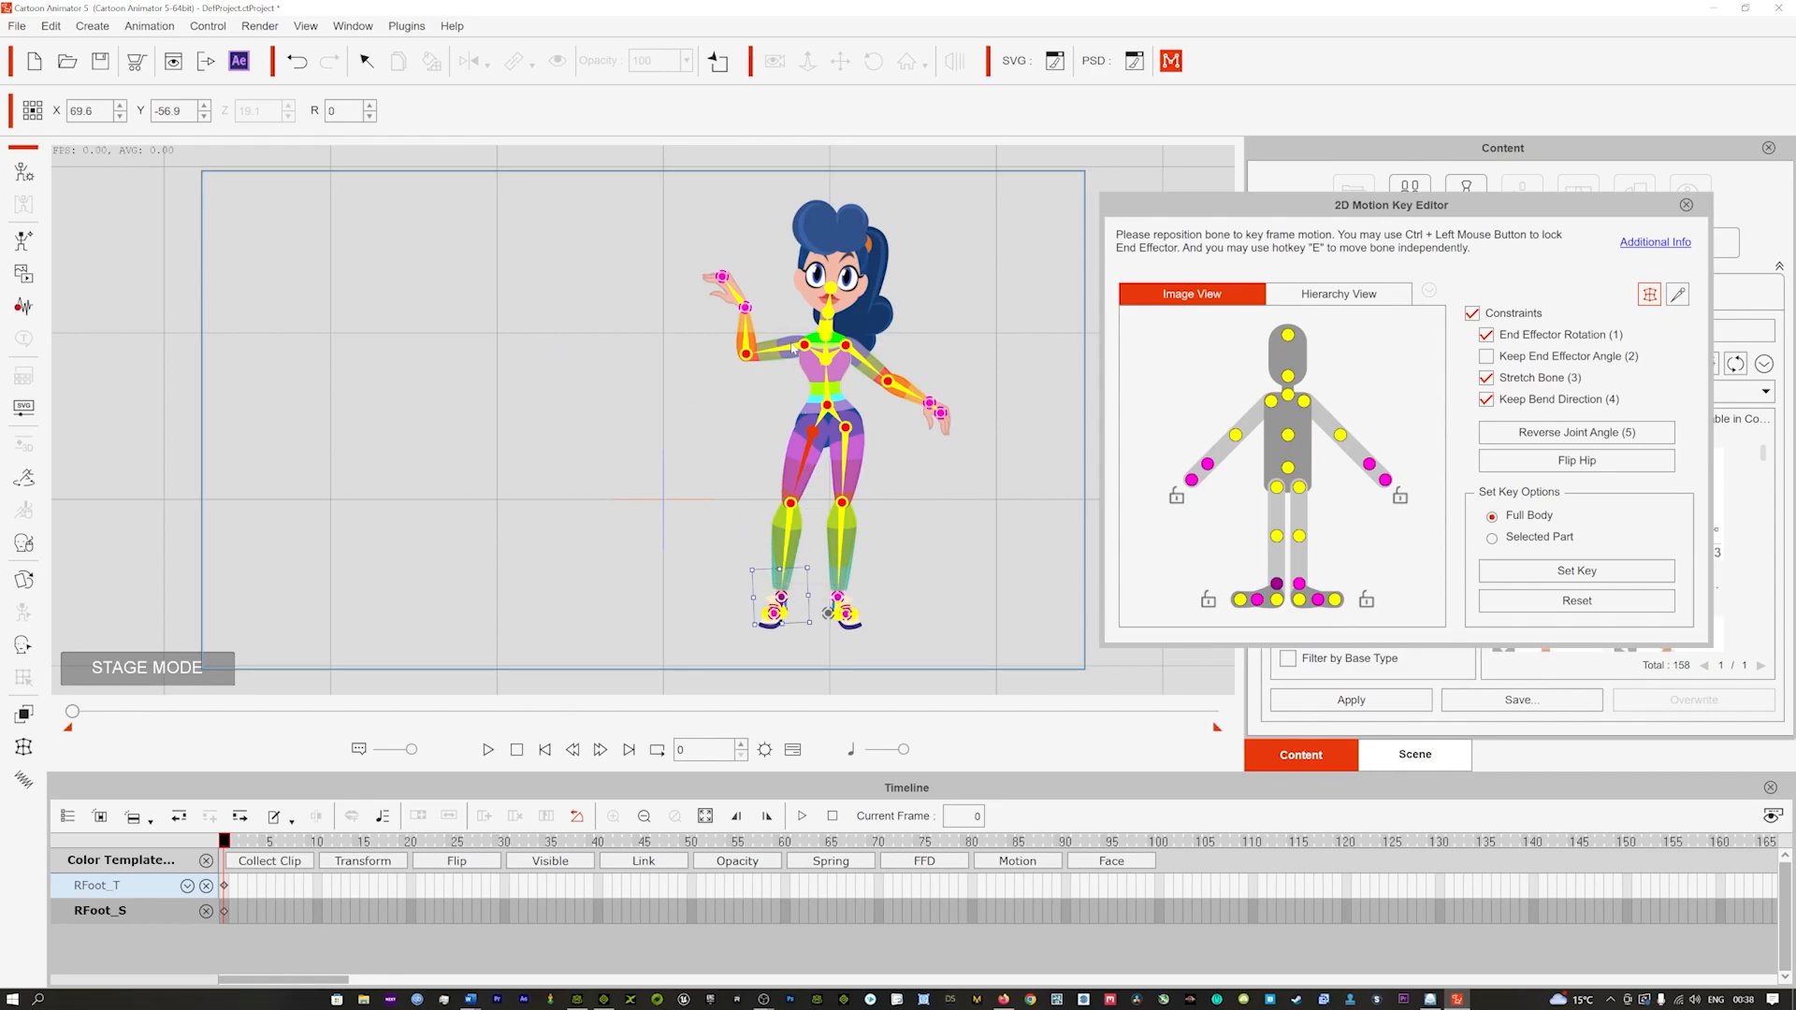
Step: Shift the hips sideways, move the left hand to about X 139, Y 75, and turn off End Effector Rotation
left_click(827, 409)
left_click_drag(825, 404, 900, 373)
left_click(825, 427)
left_click(910, 400)
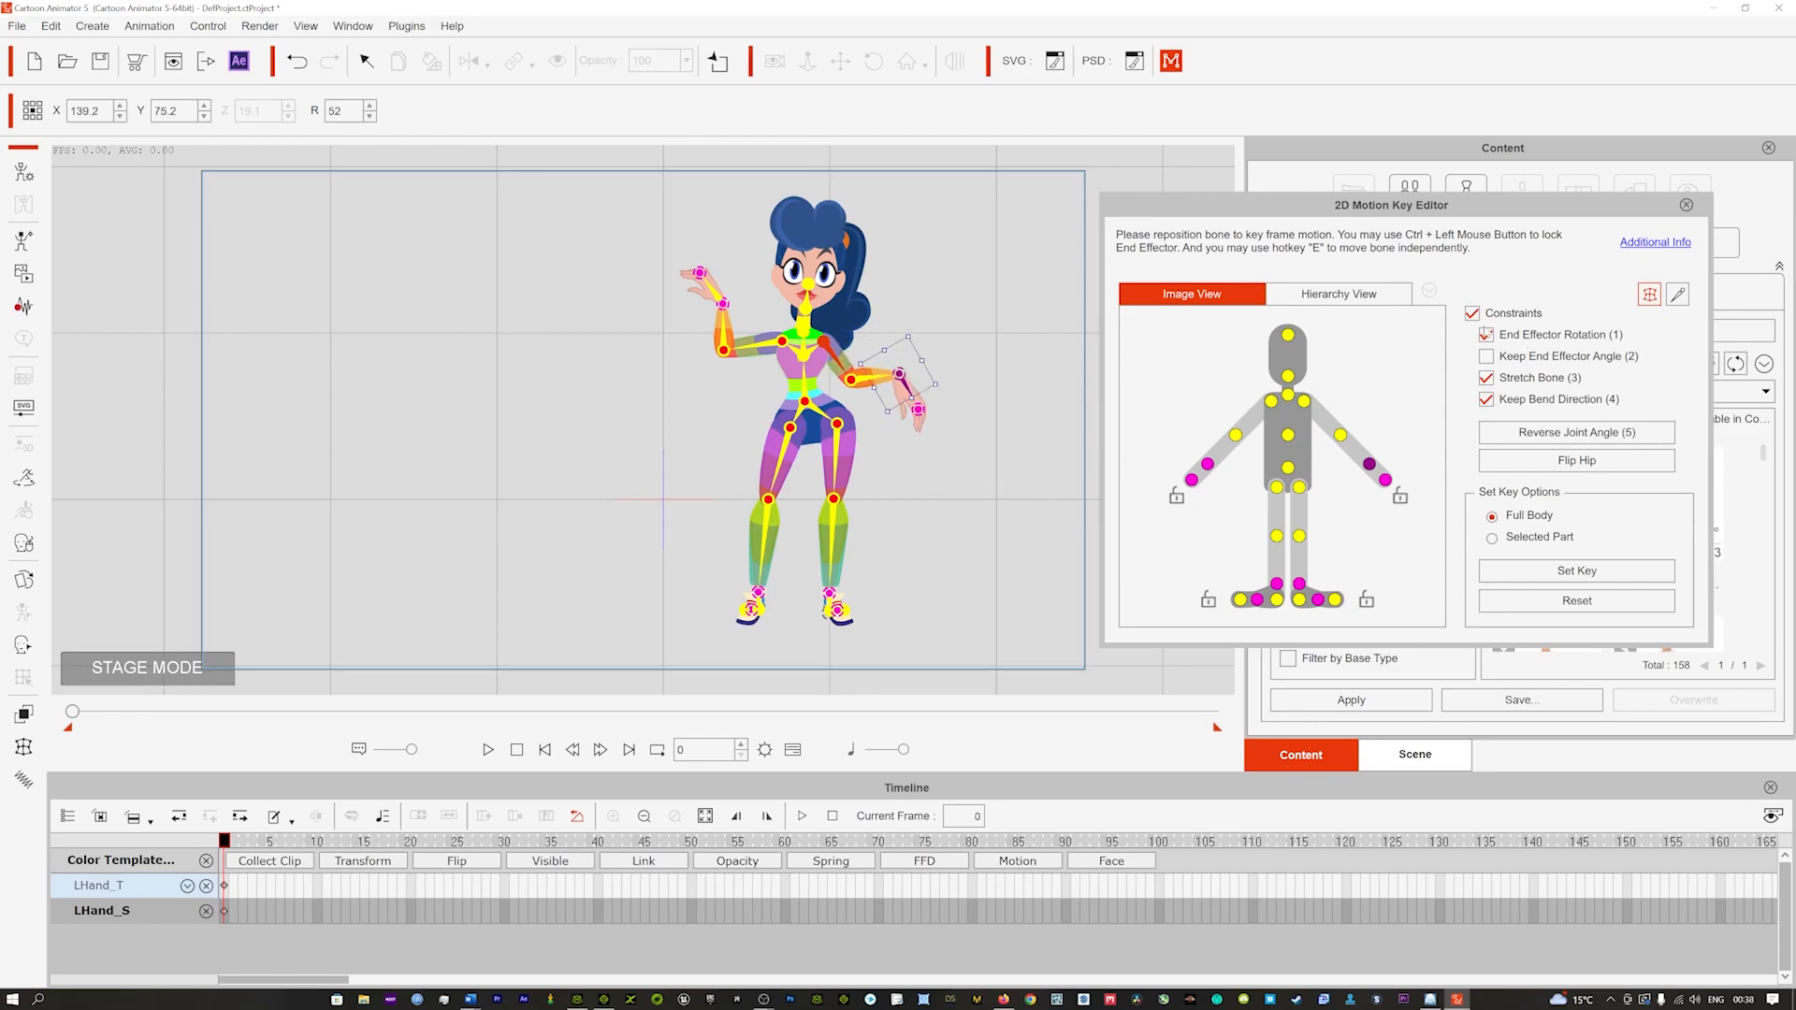
left_click(1488, 335)
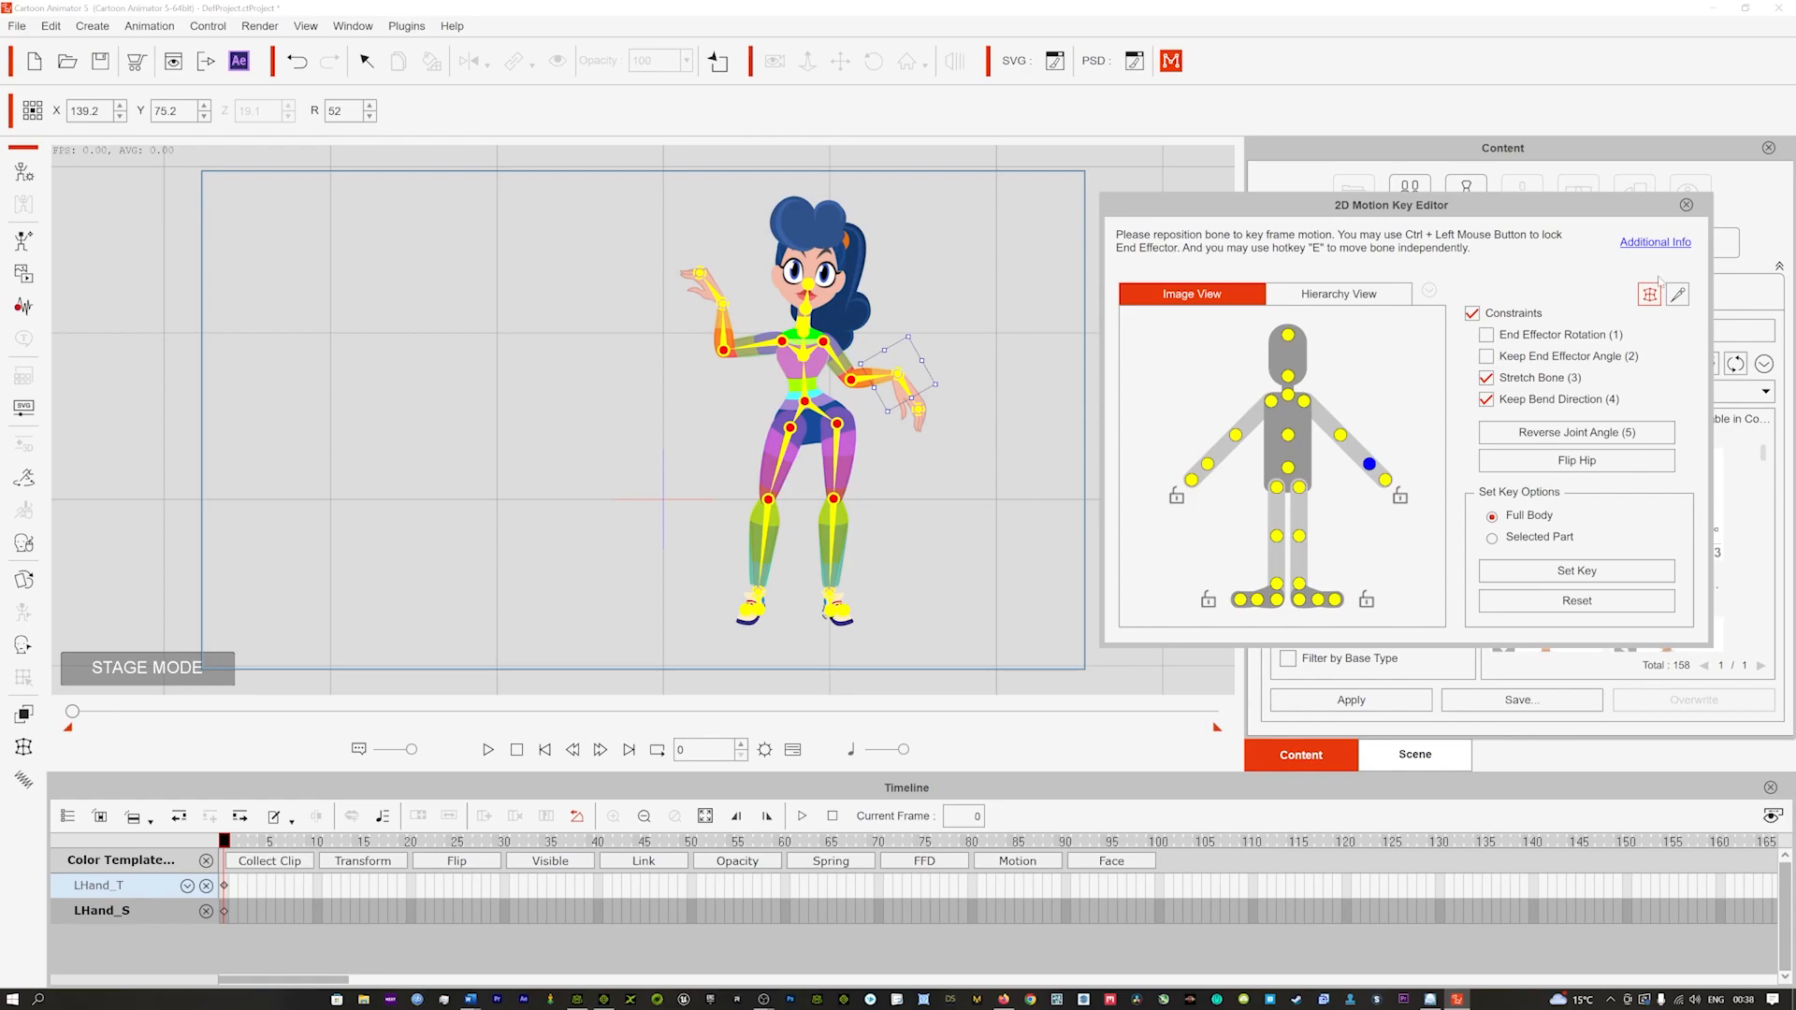
Step: Set the bone display opacity to 20 and close the 2D Motion Key Editor
left_click(1678, 295)
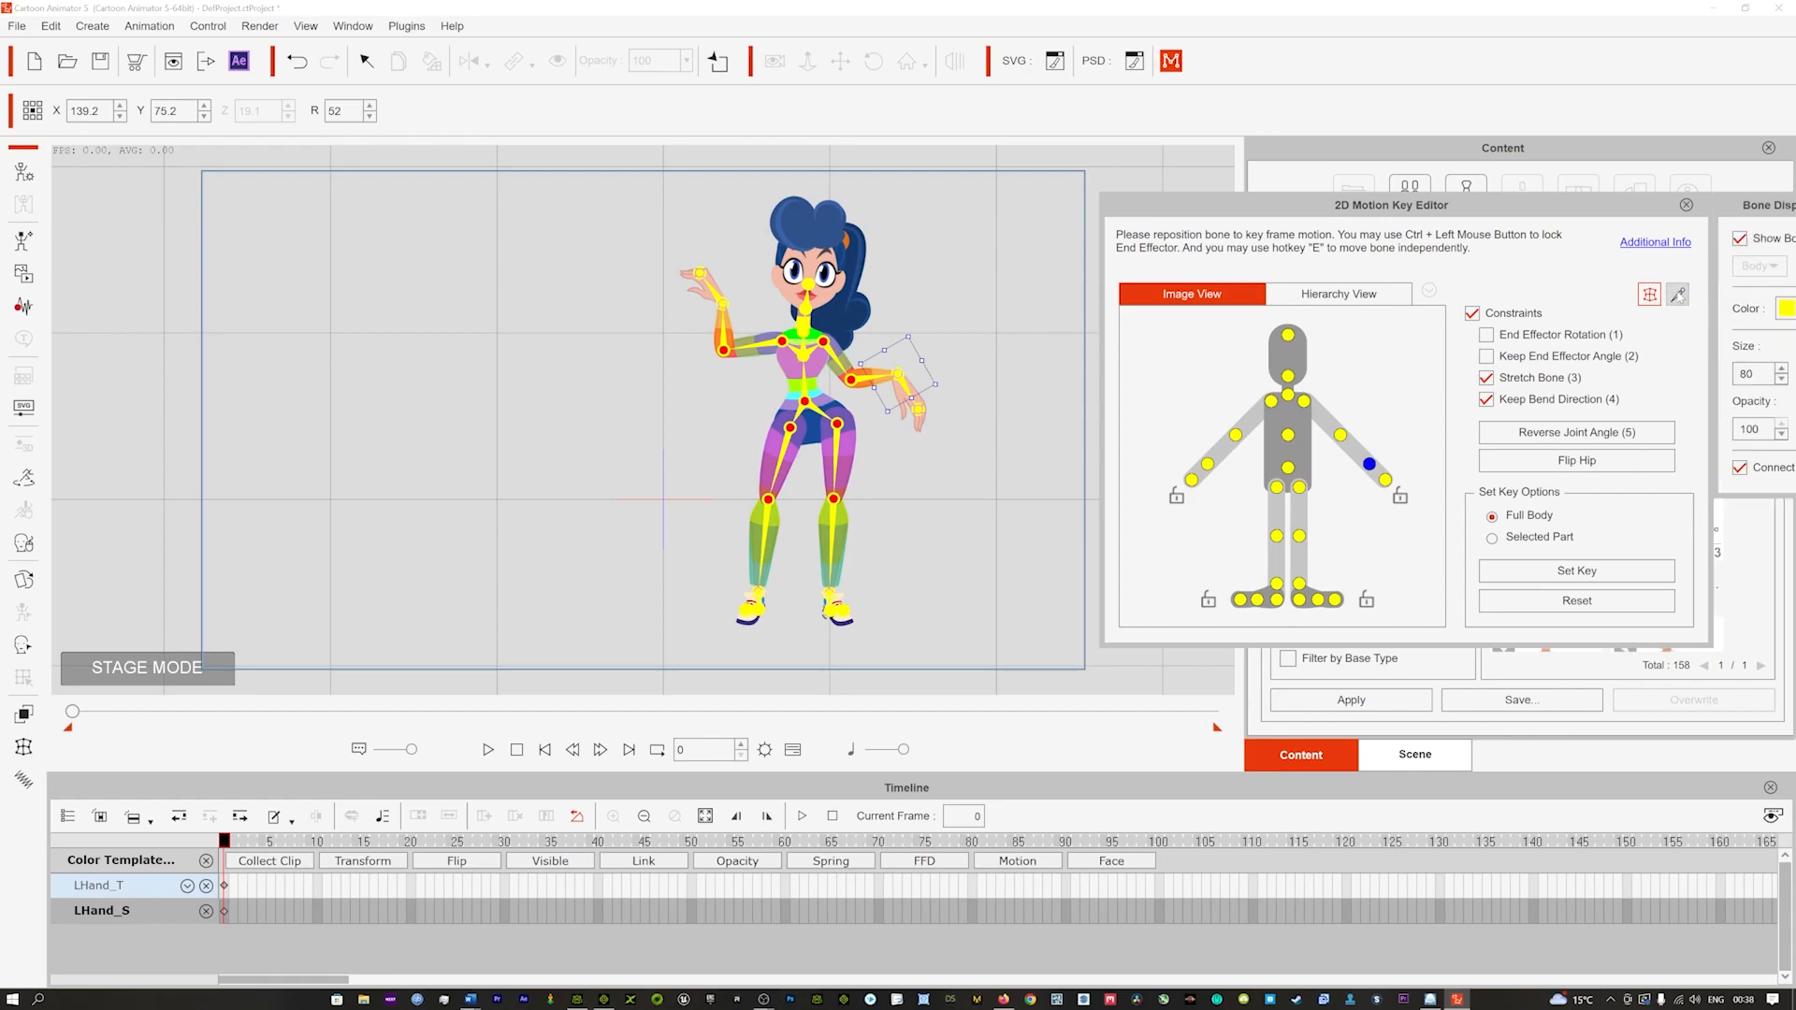
left_click_drag(1731, 213, 1527, 228)
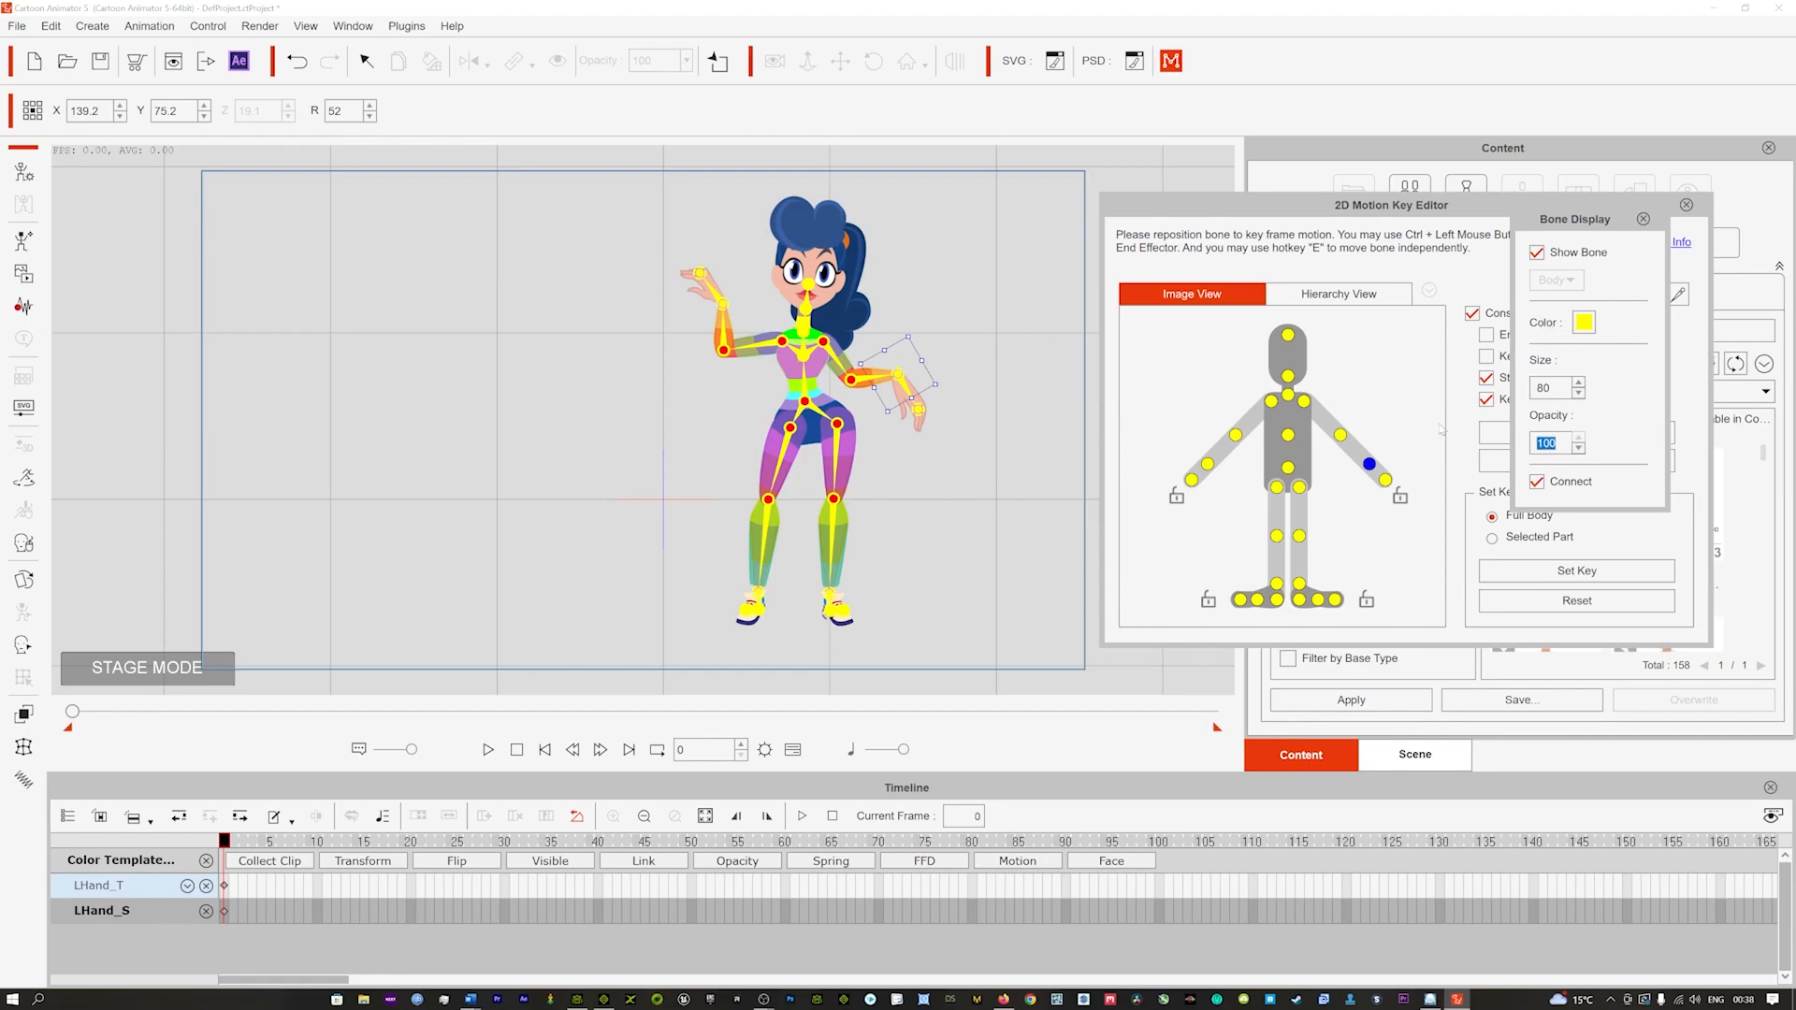
type("20")
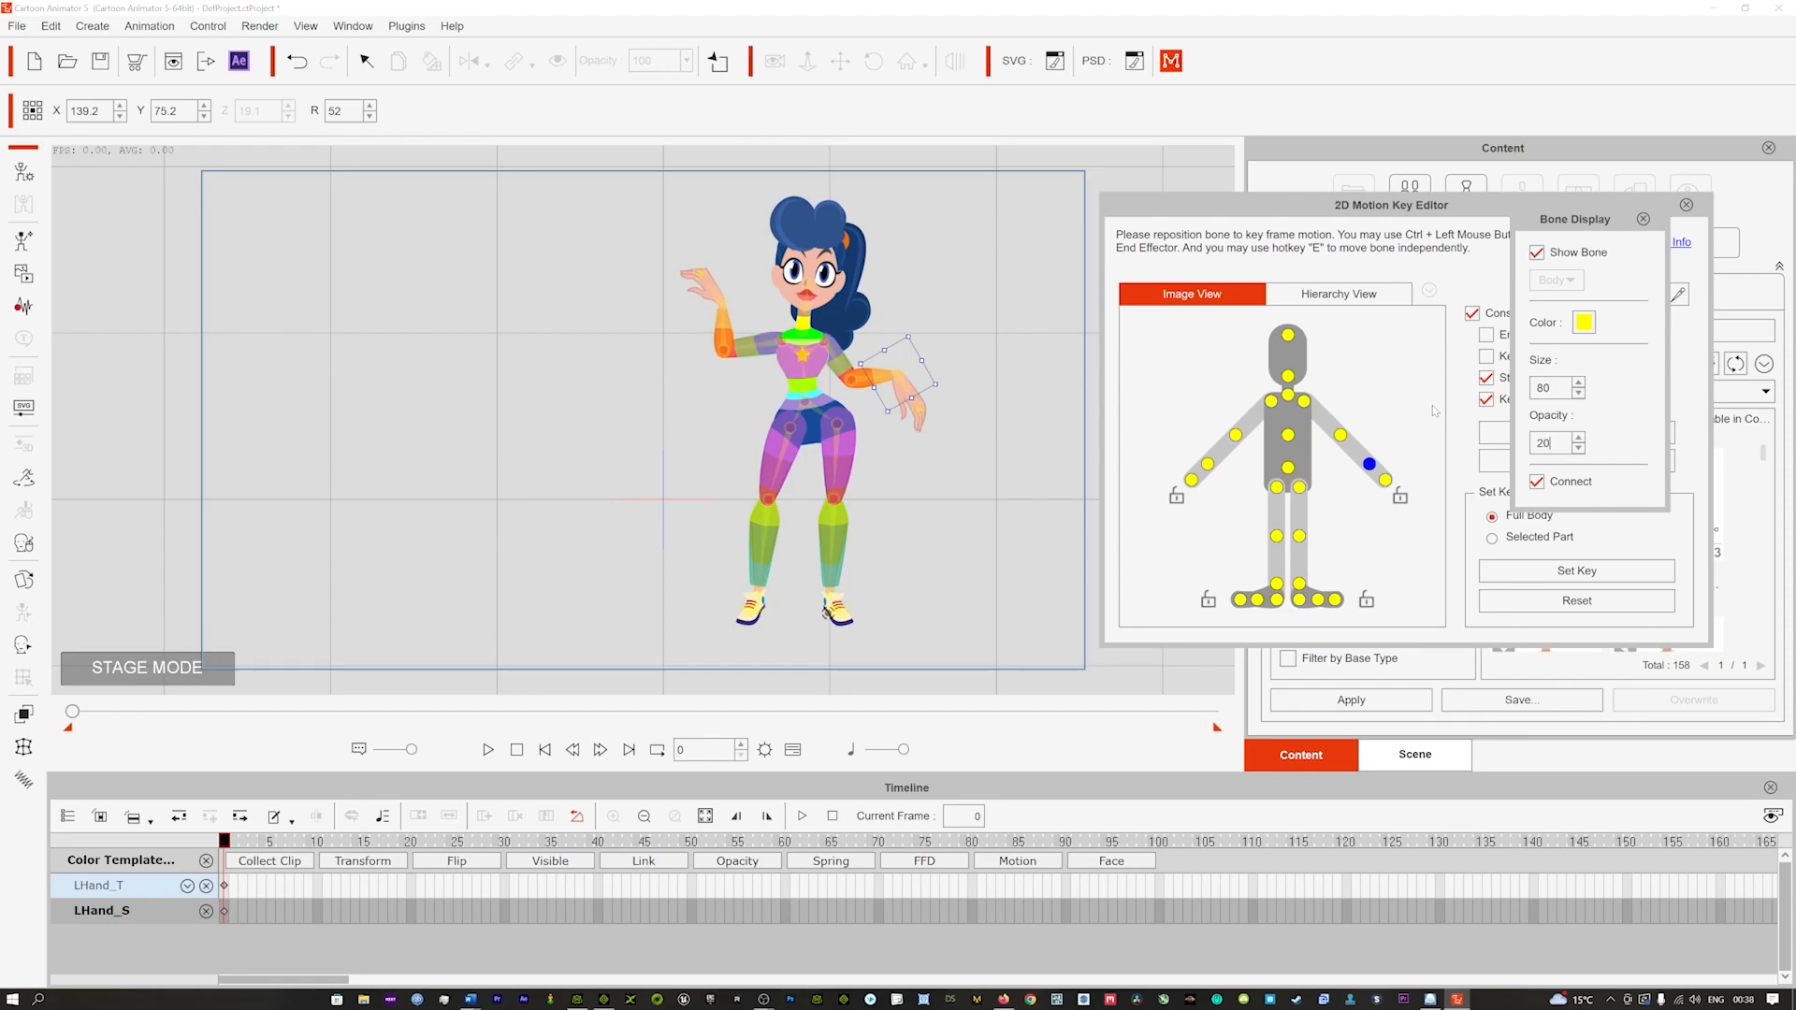
left_click(700, 281)
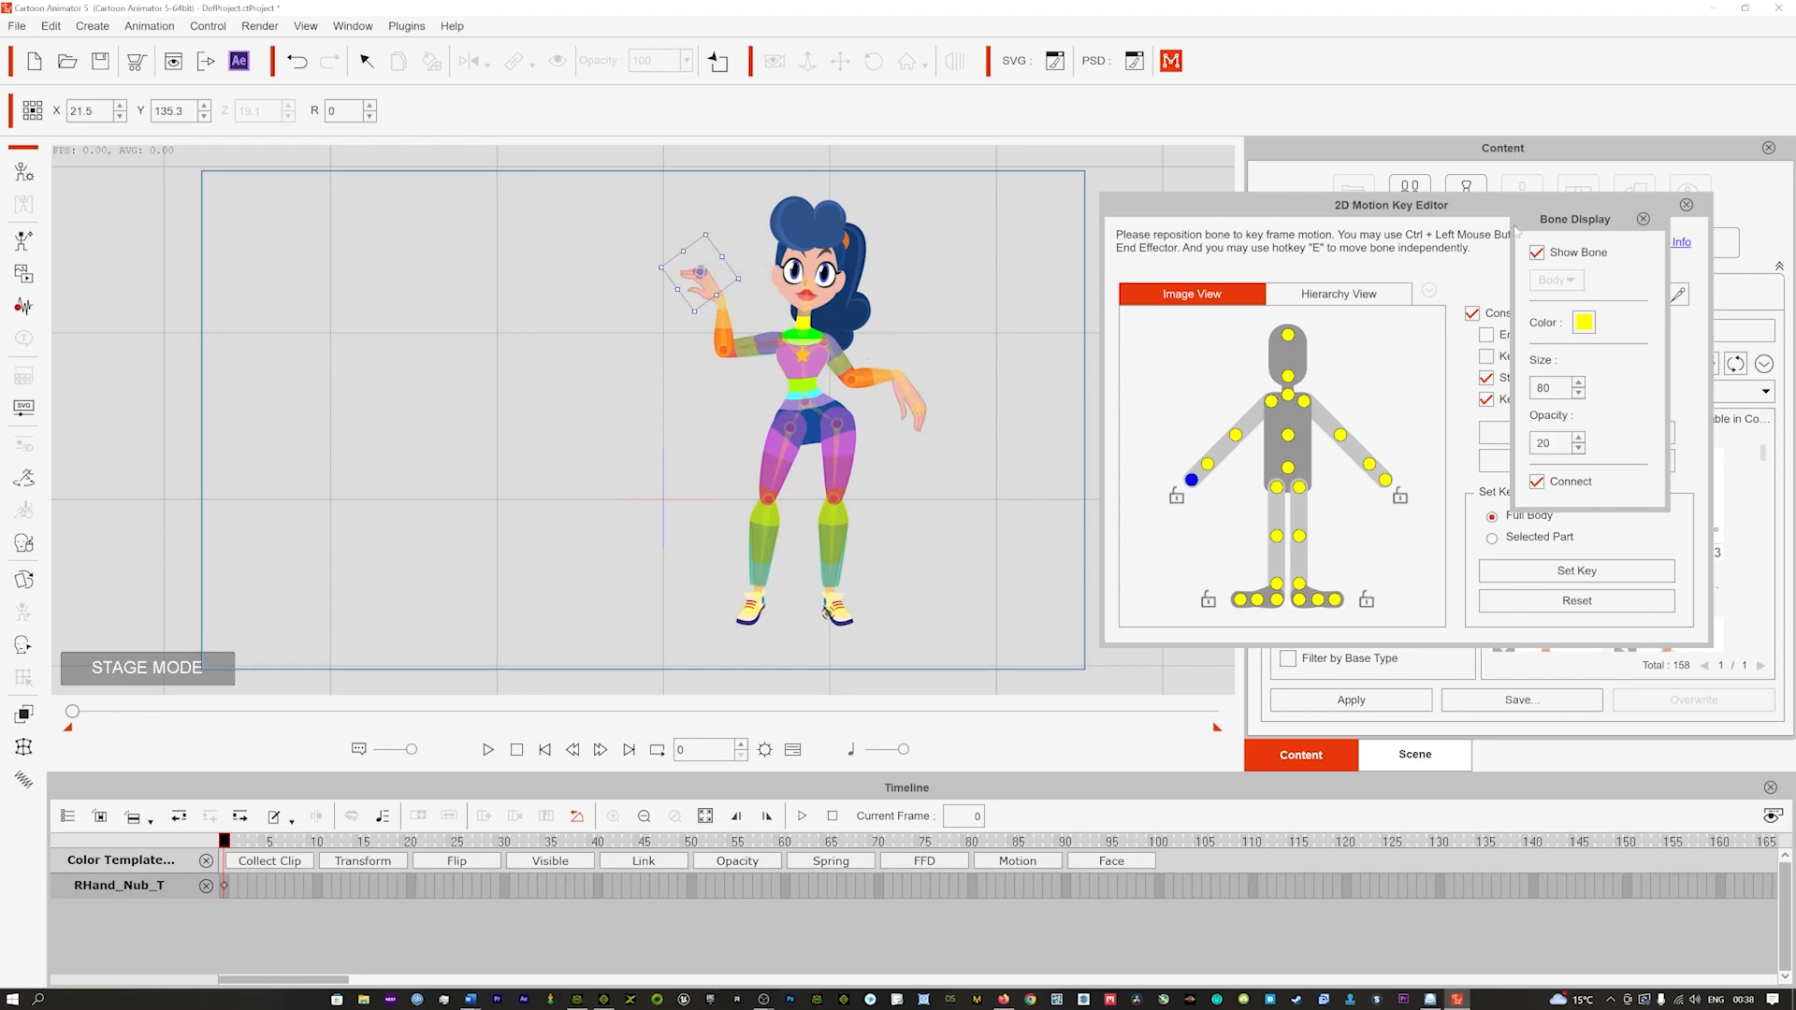
left_click(1643, 220)
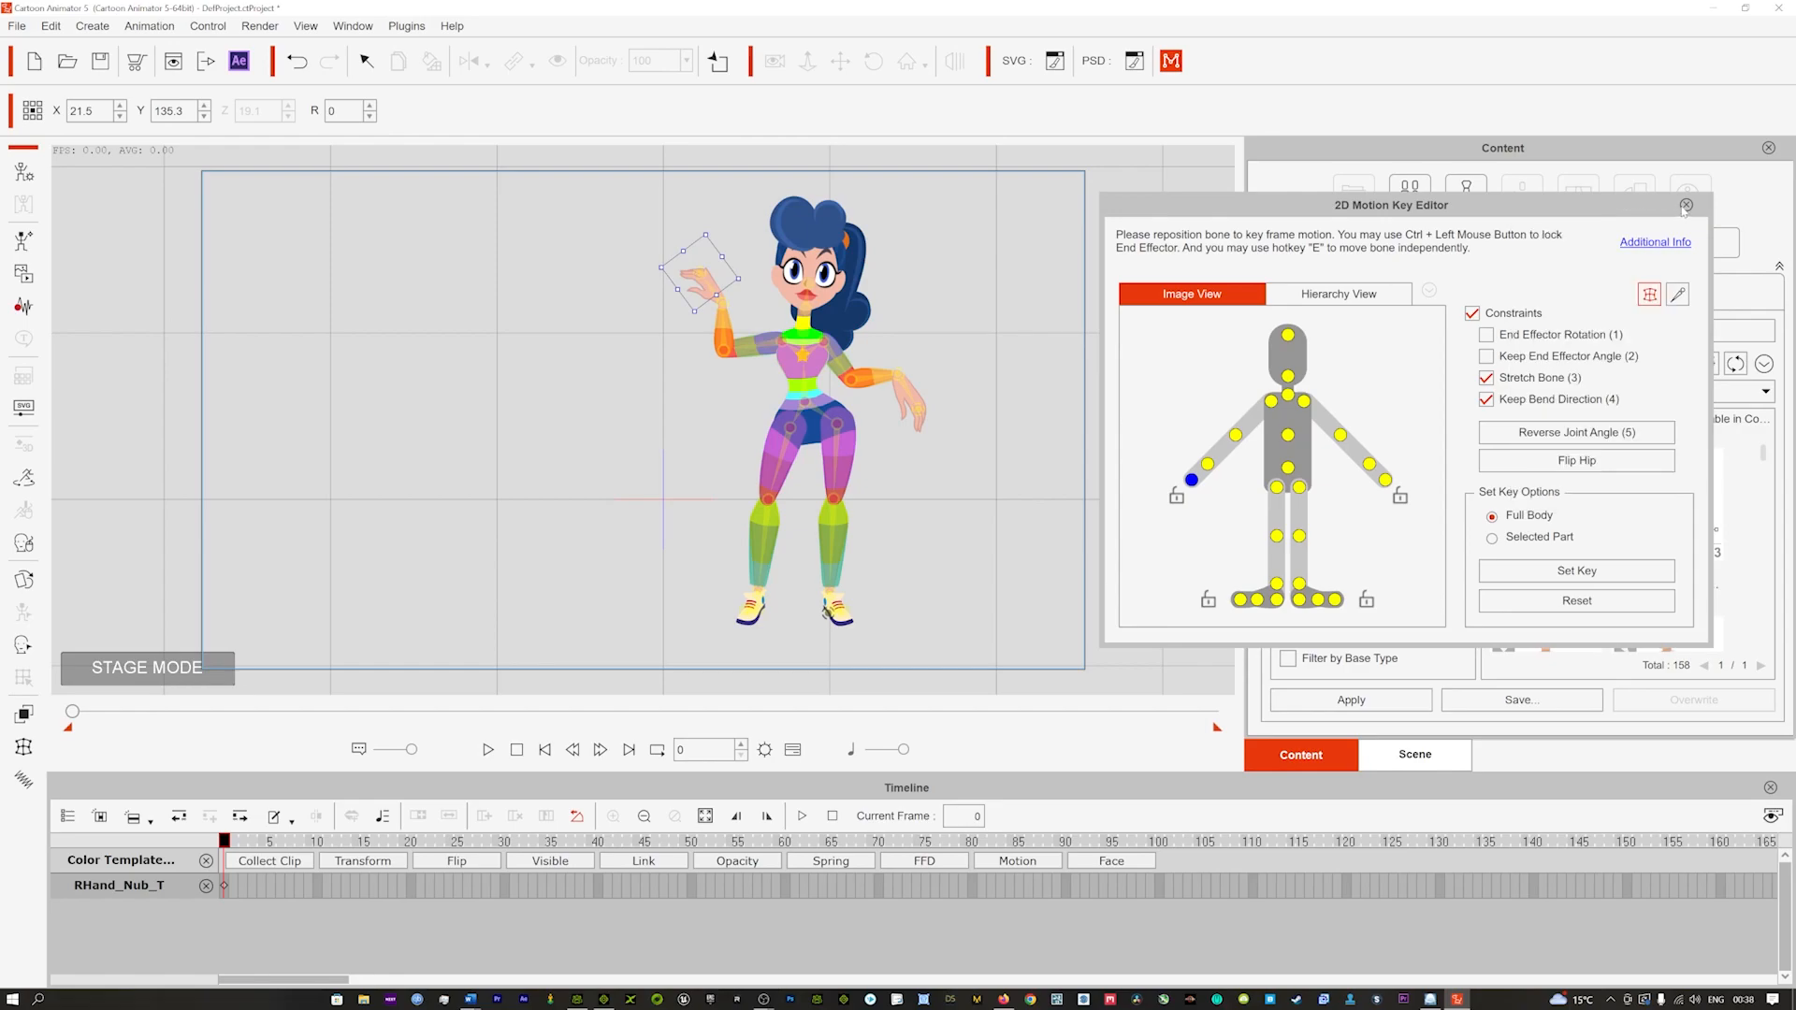
left_click(1686, 204)
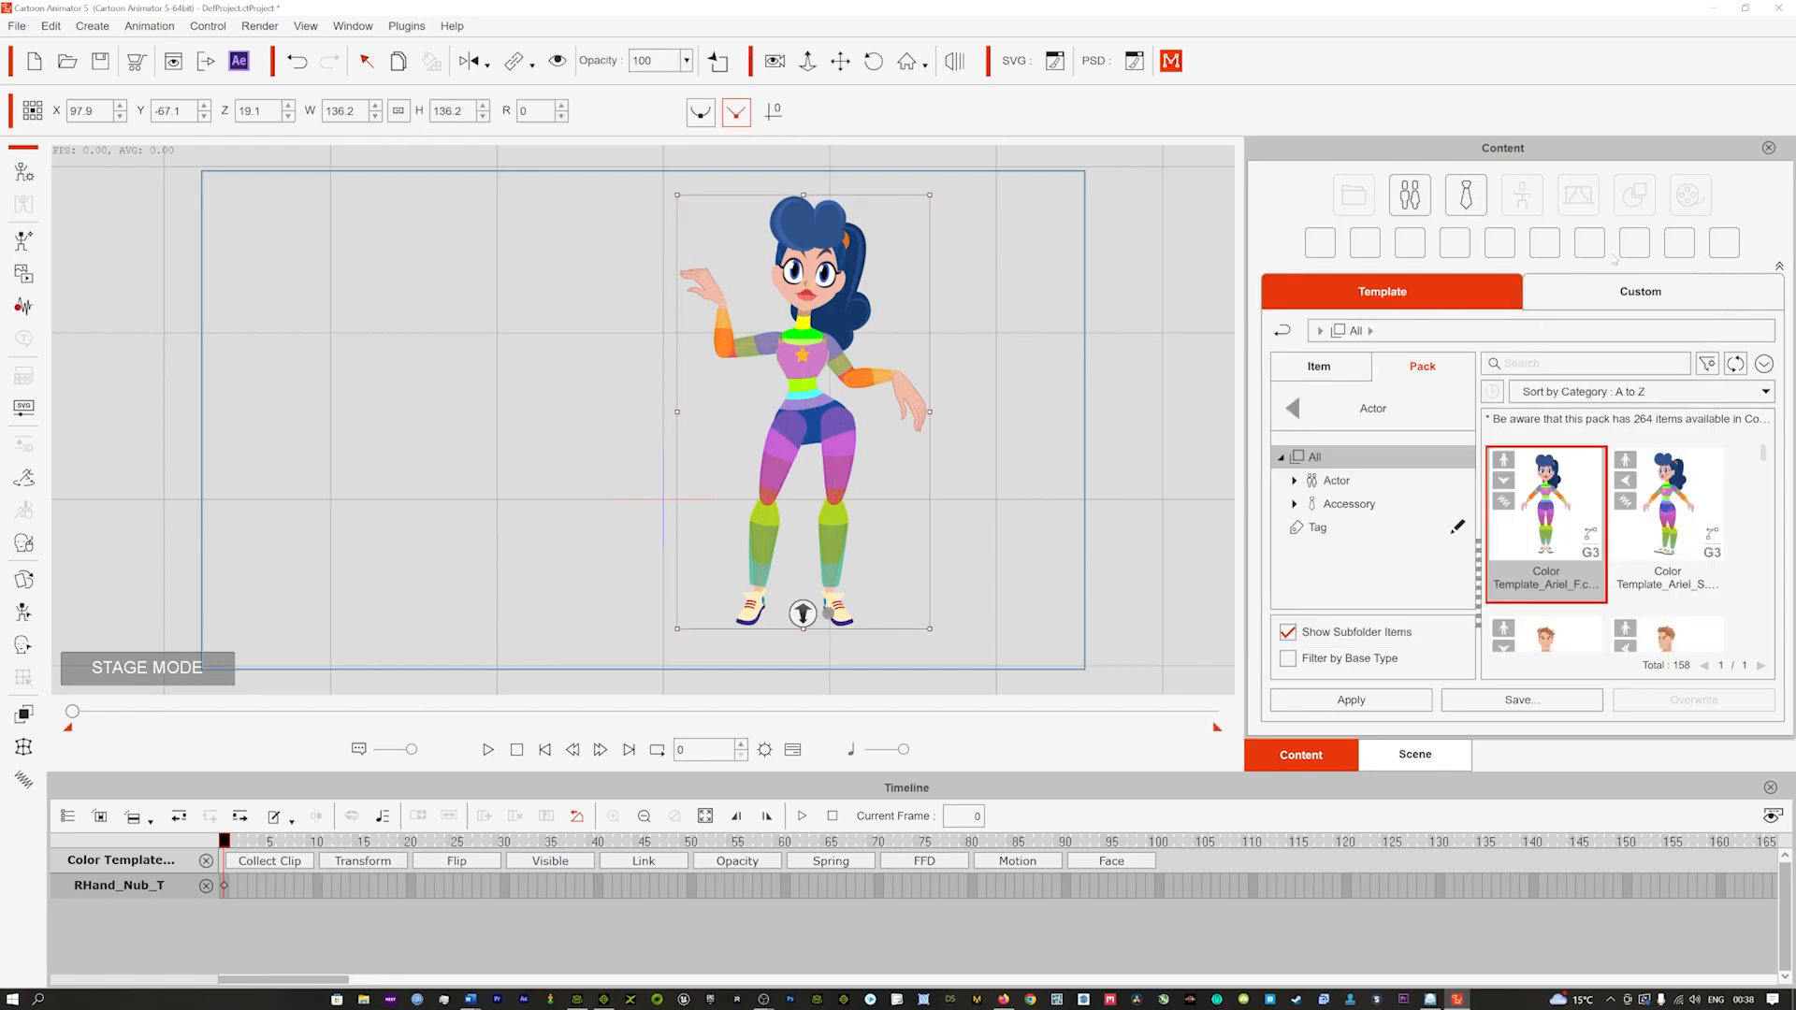
Step: Apply the Cheer Dance motion from the Animation template pack to the character and preview it in playback
left_click(1291, 402)
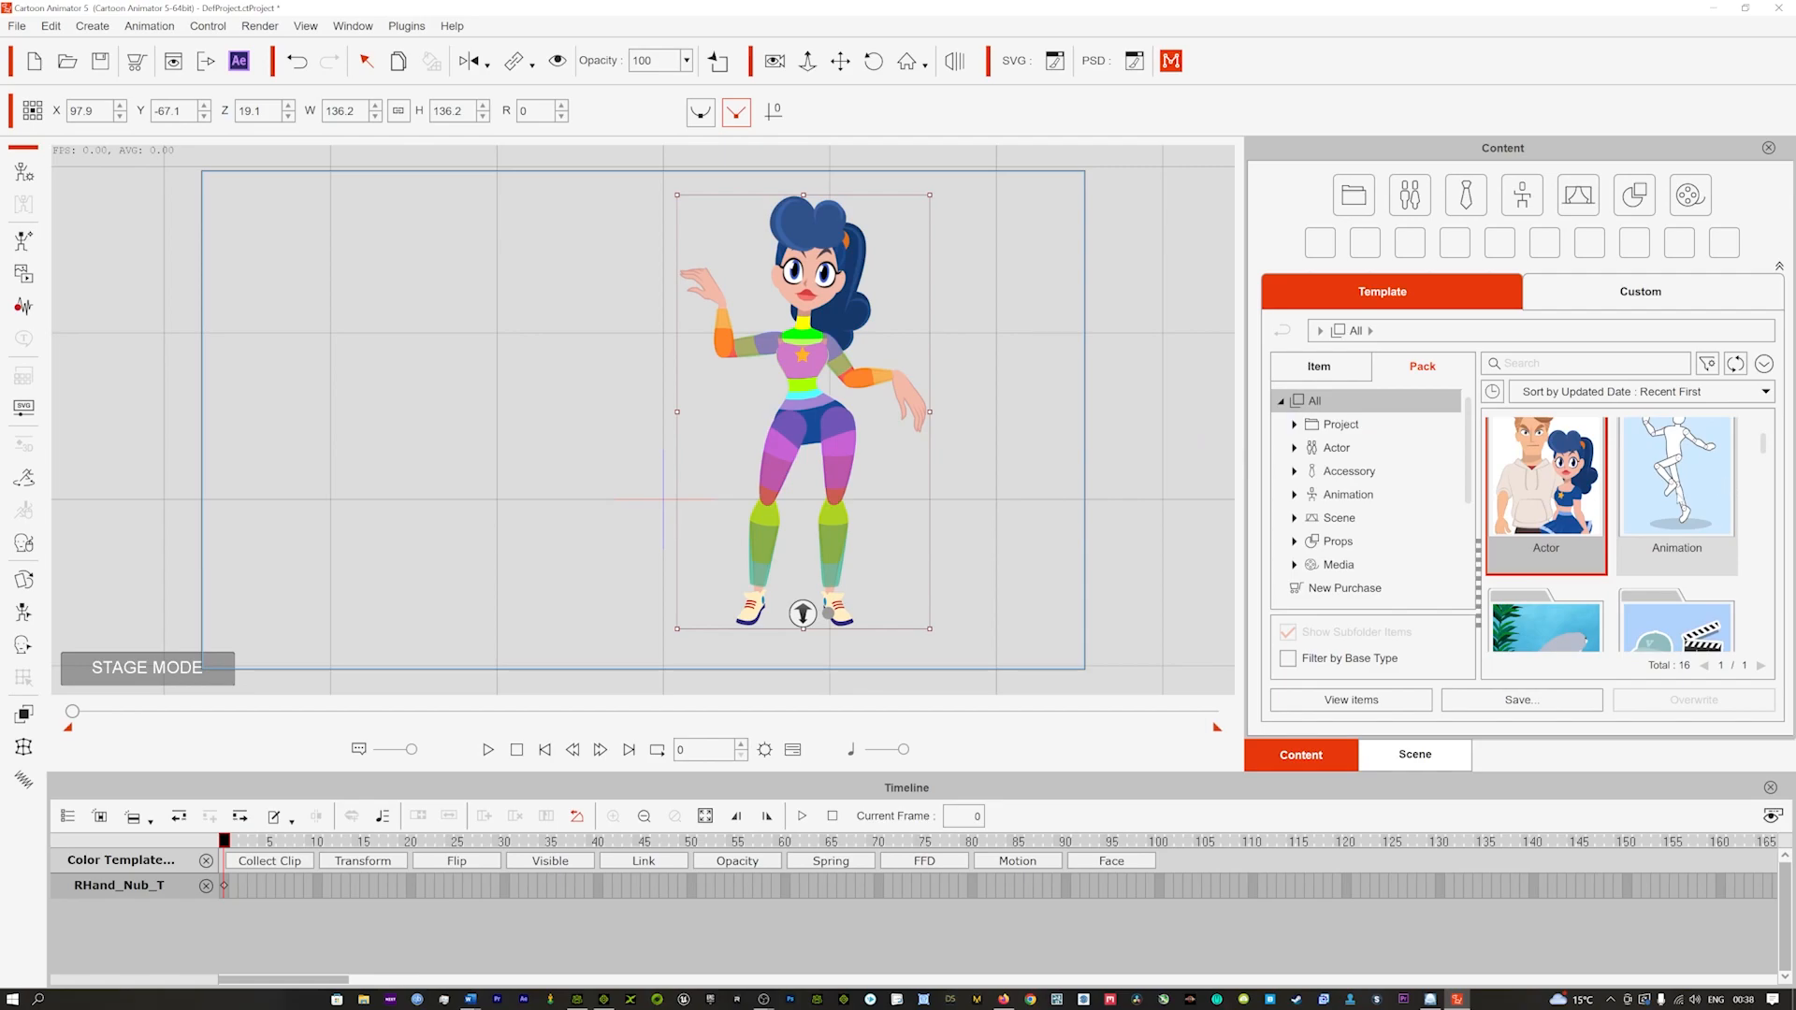
double_click(1686, 474)
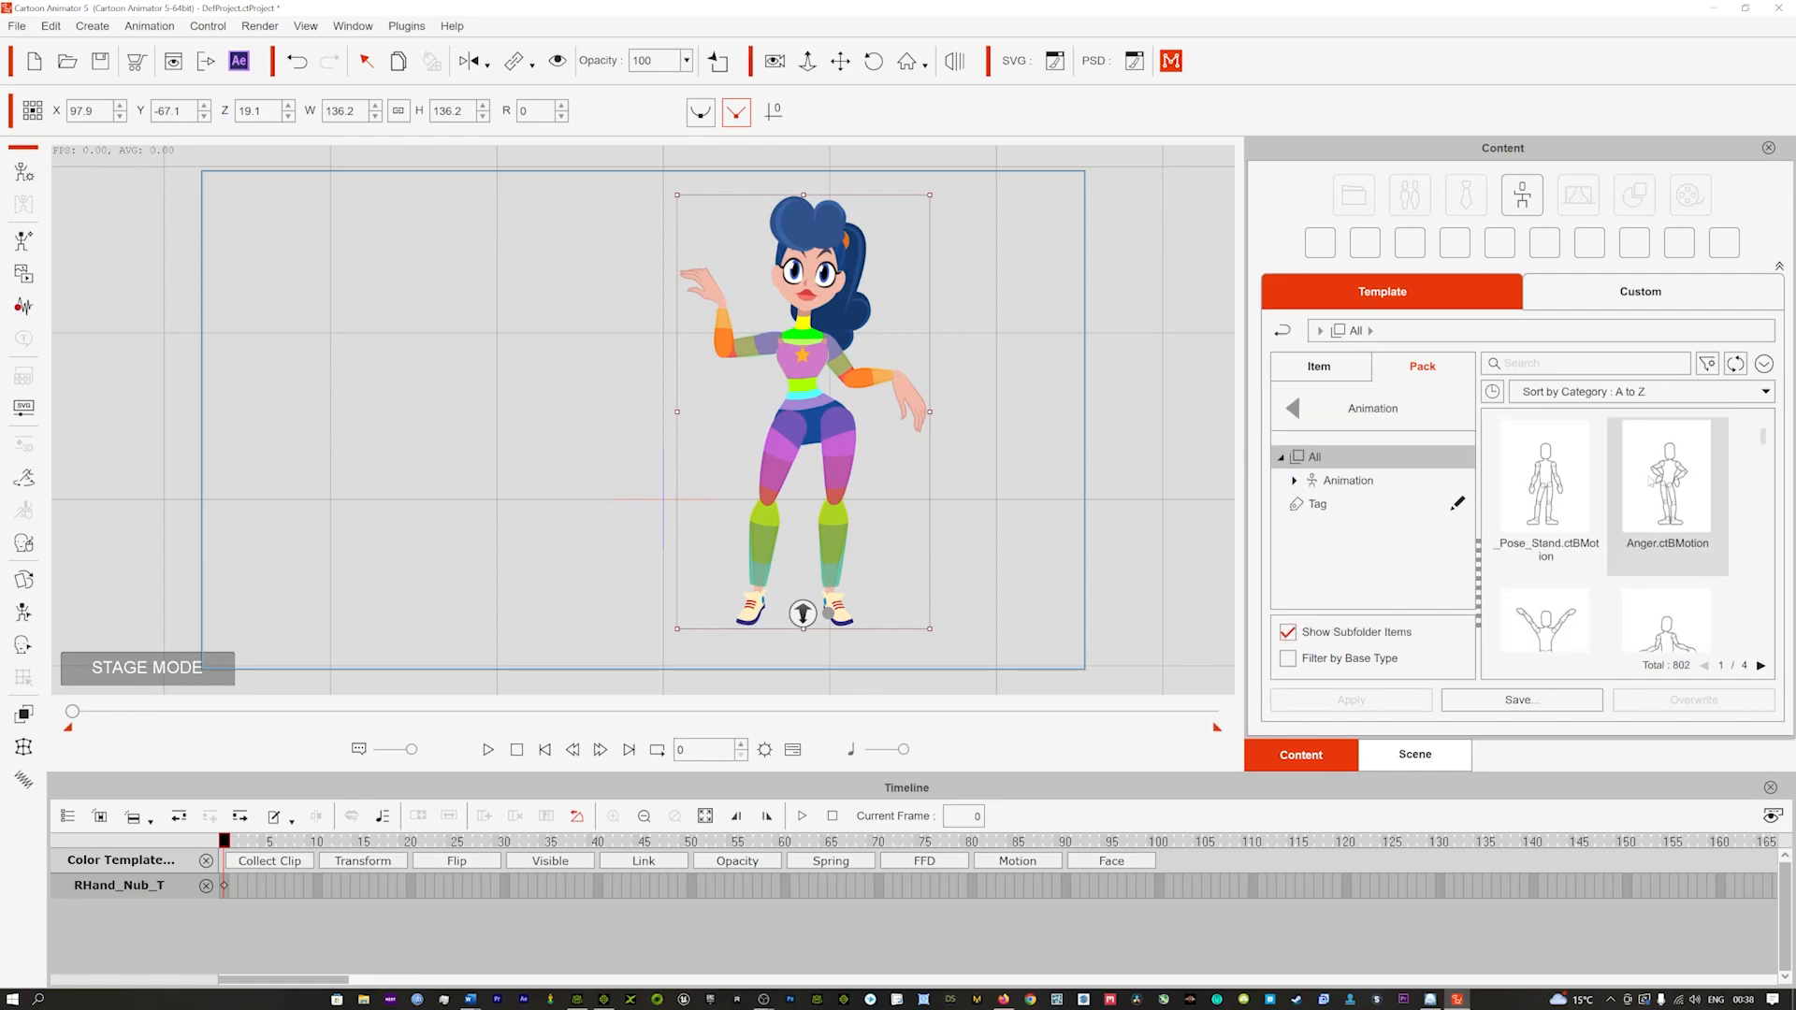
scroll(1558, 543, "down", 1)
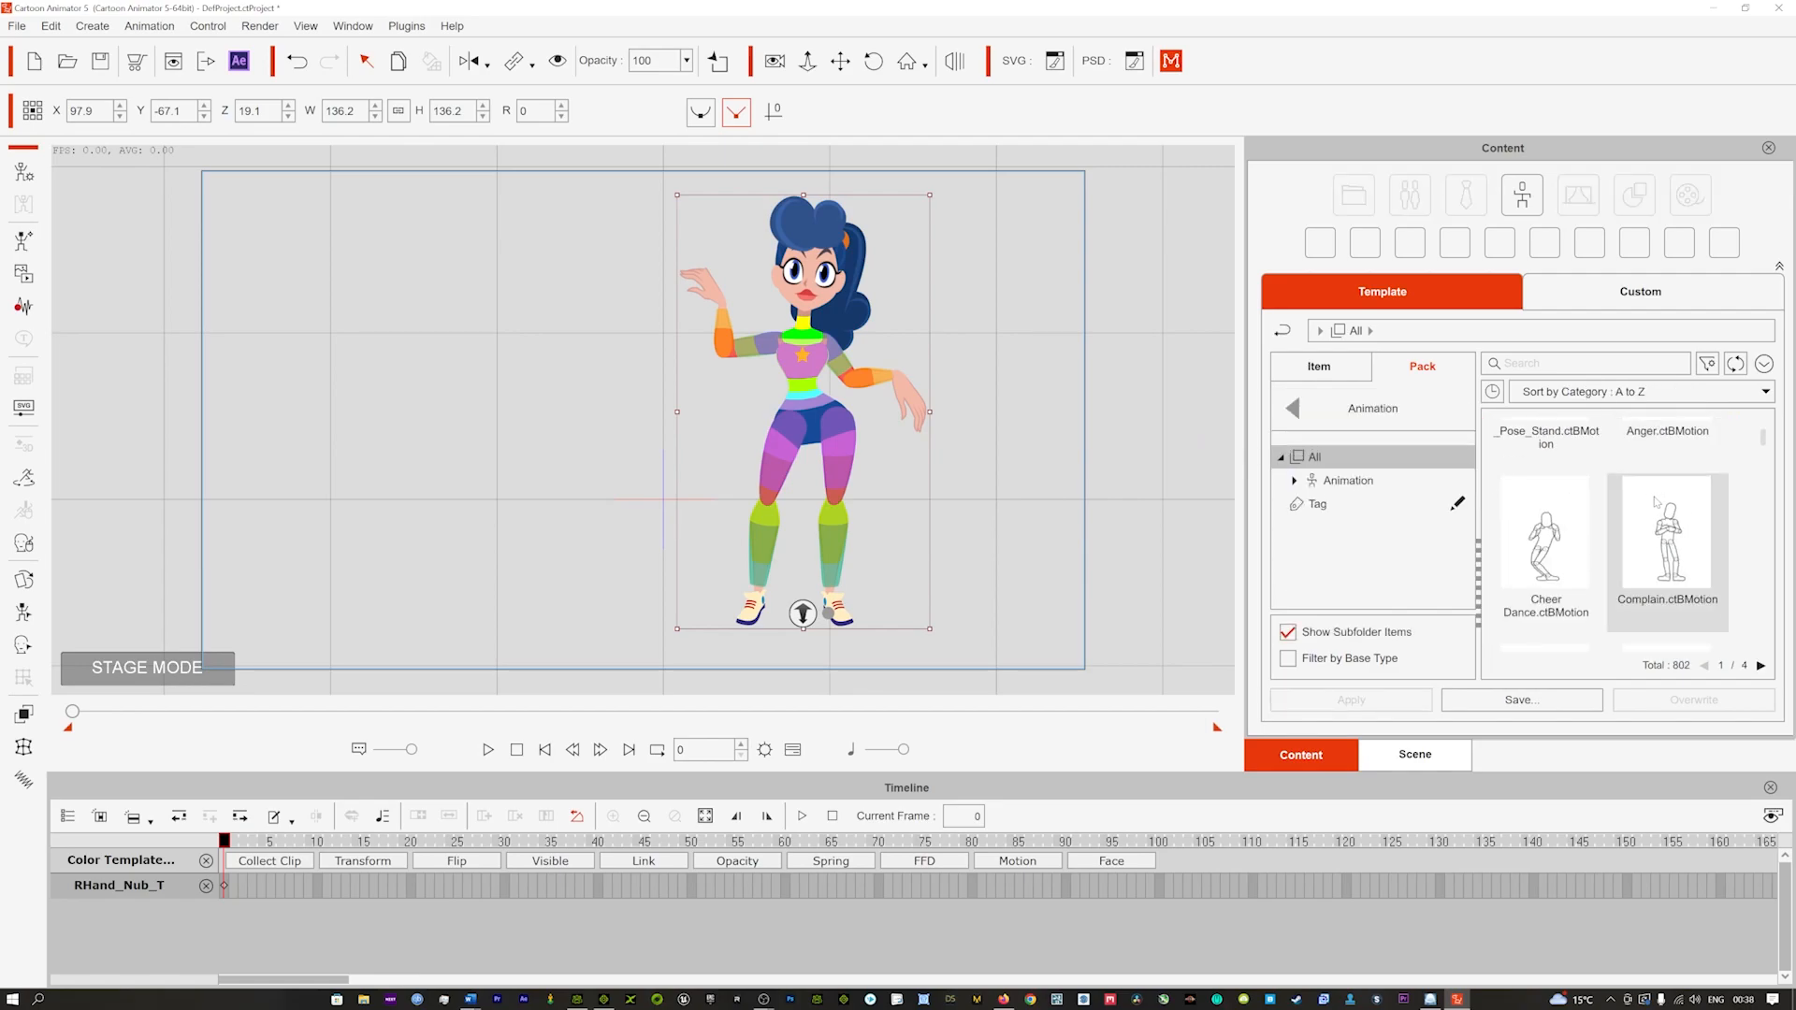
left_click_drag(1559, 542, 792, 409)
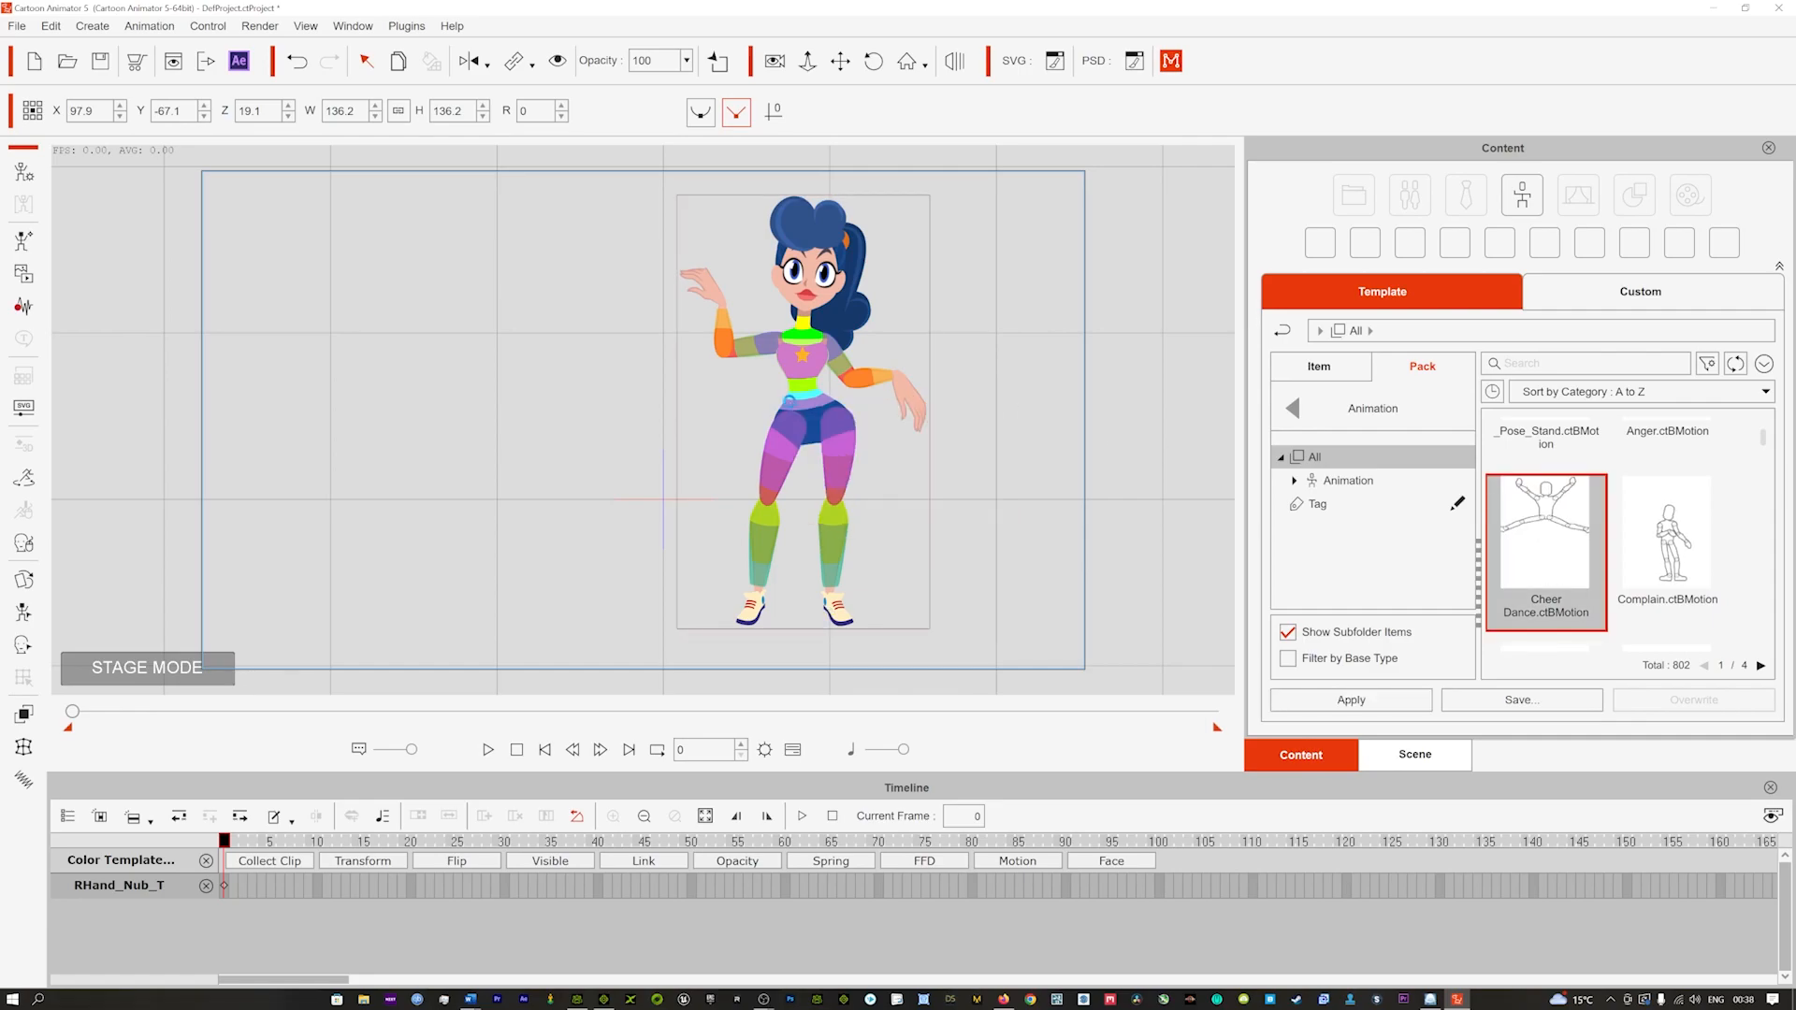
key("space")
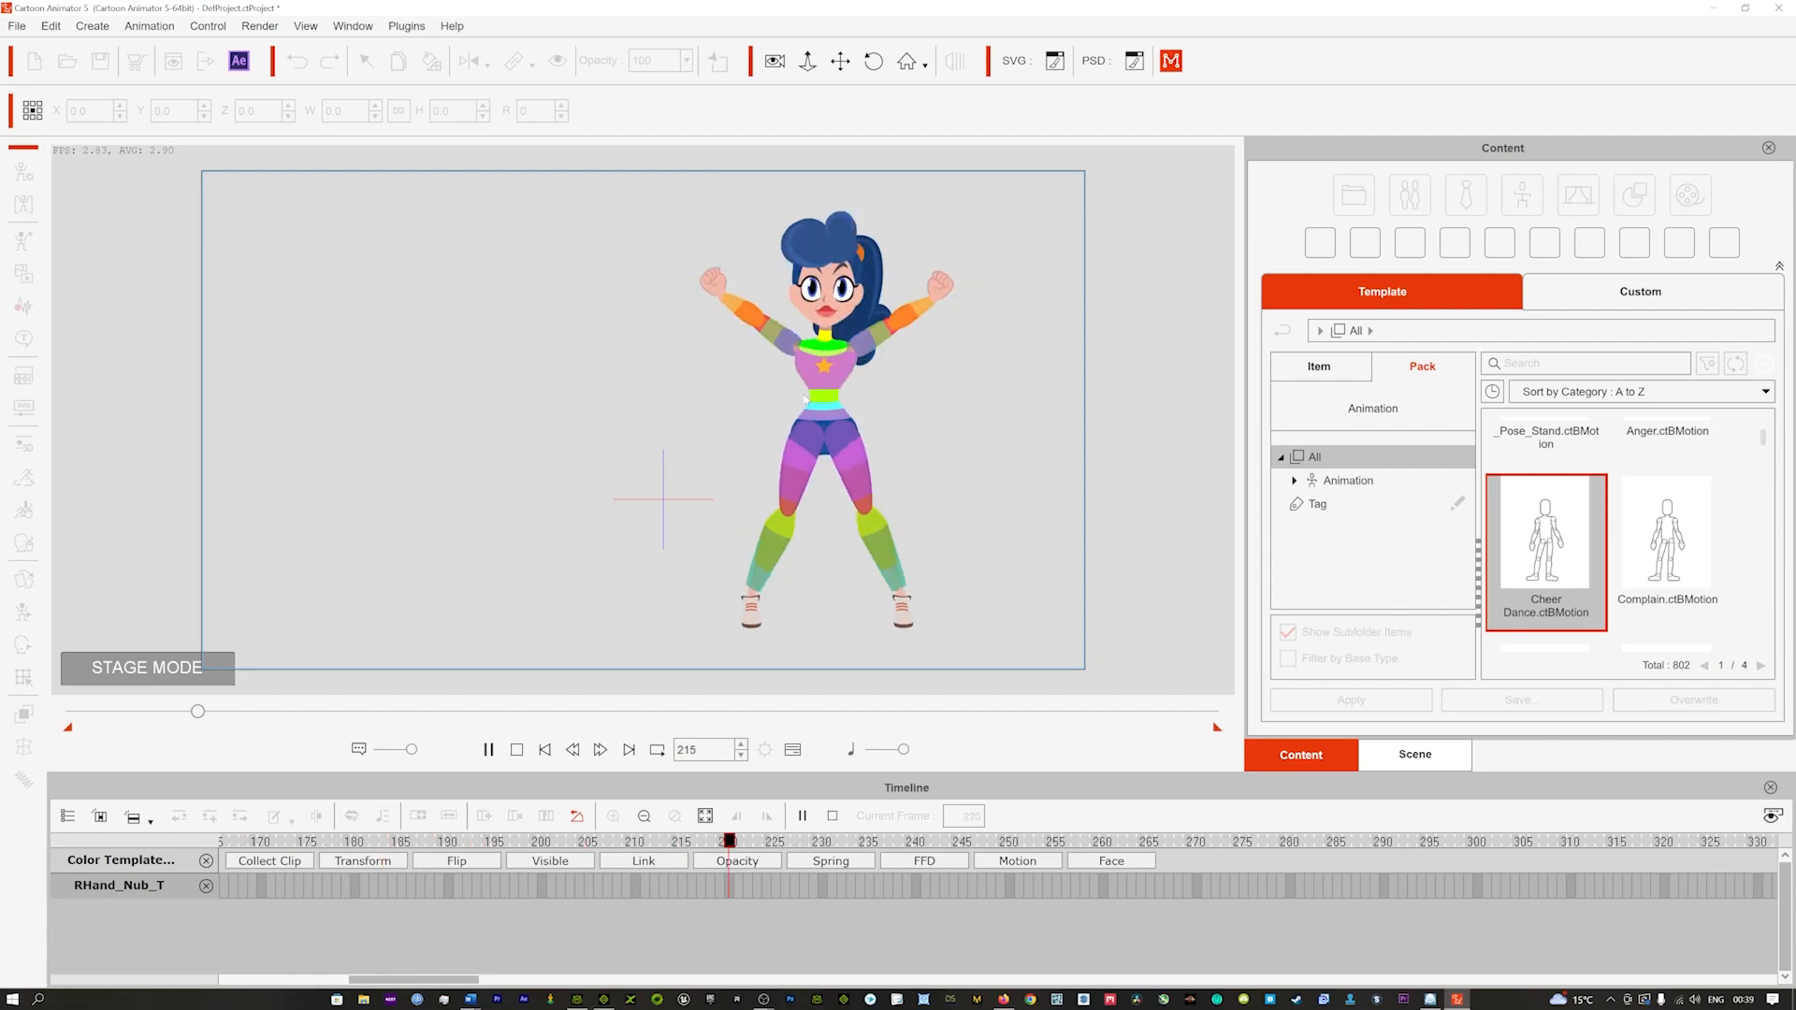
key("space")
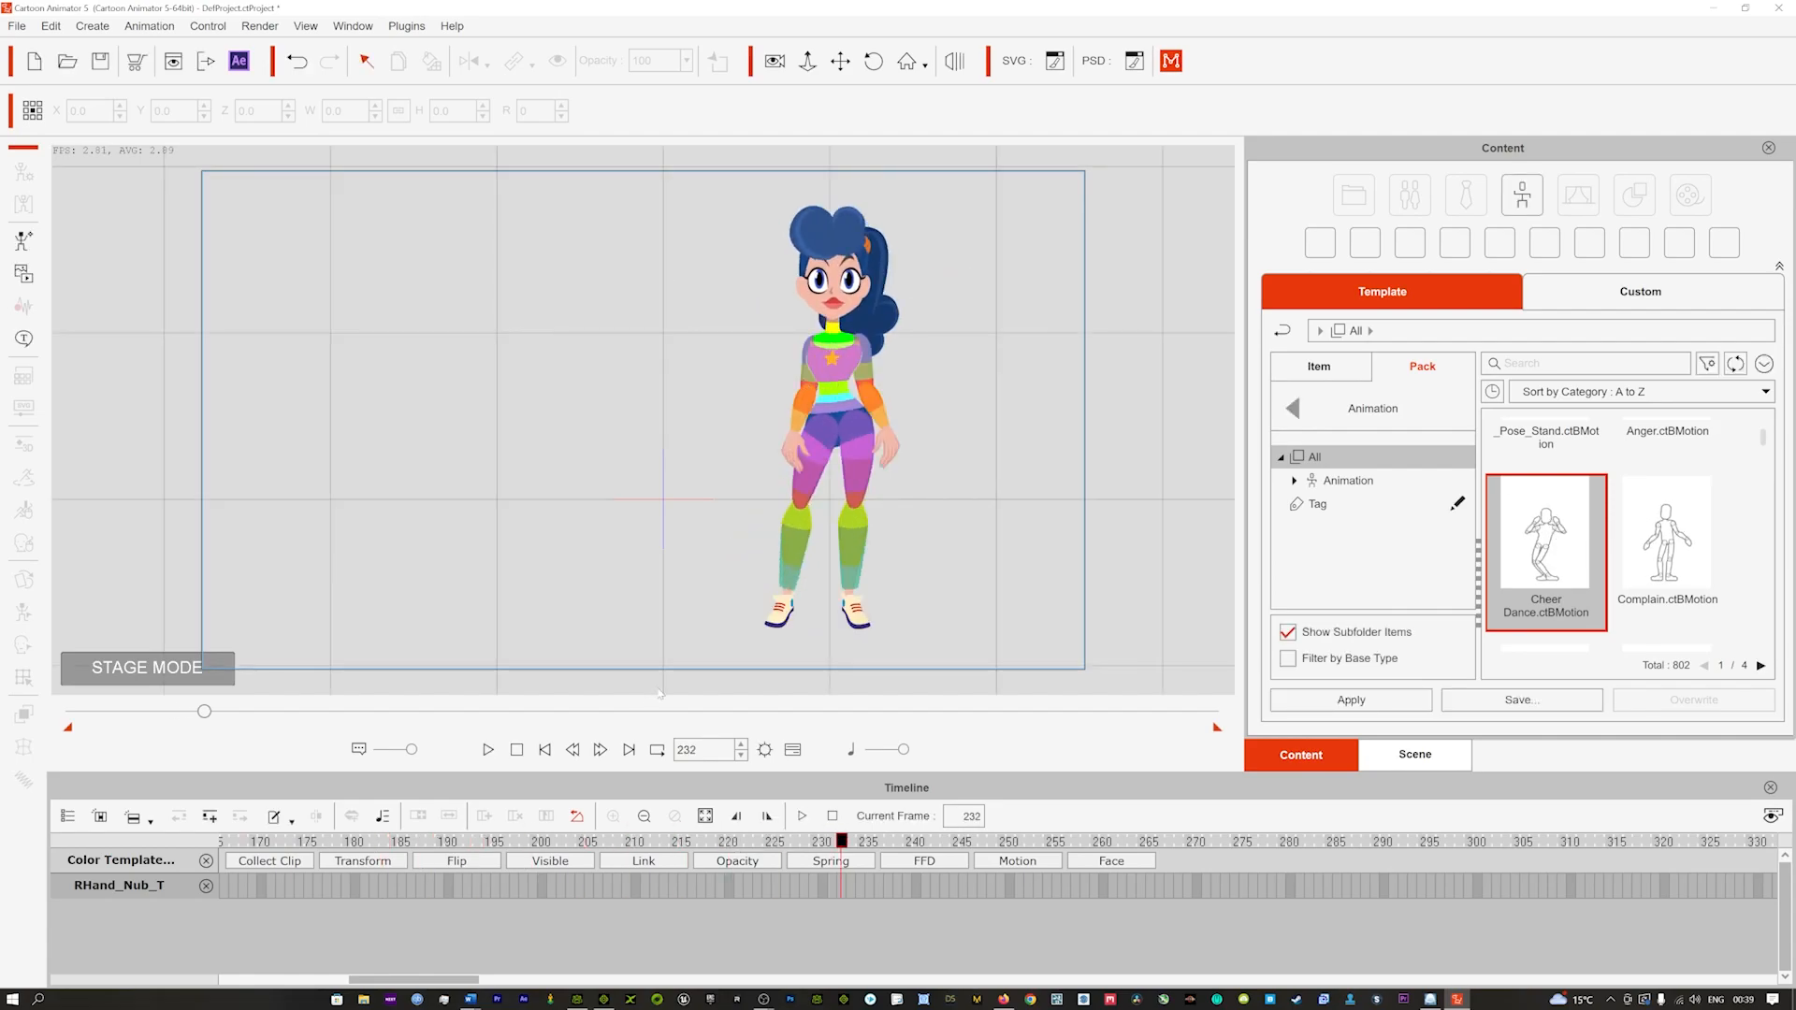
left_click(490, 751)
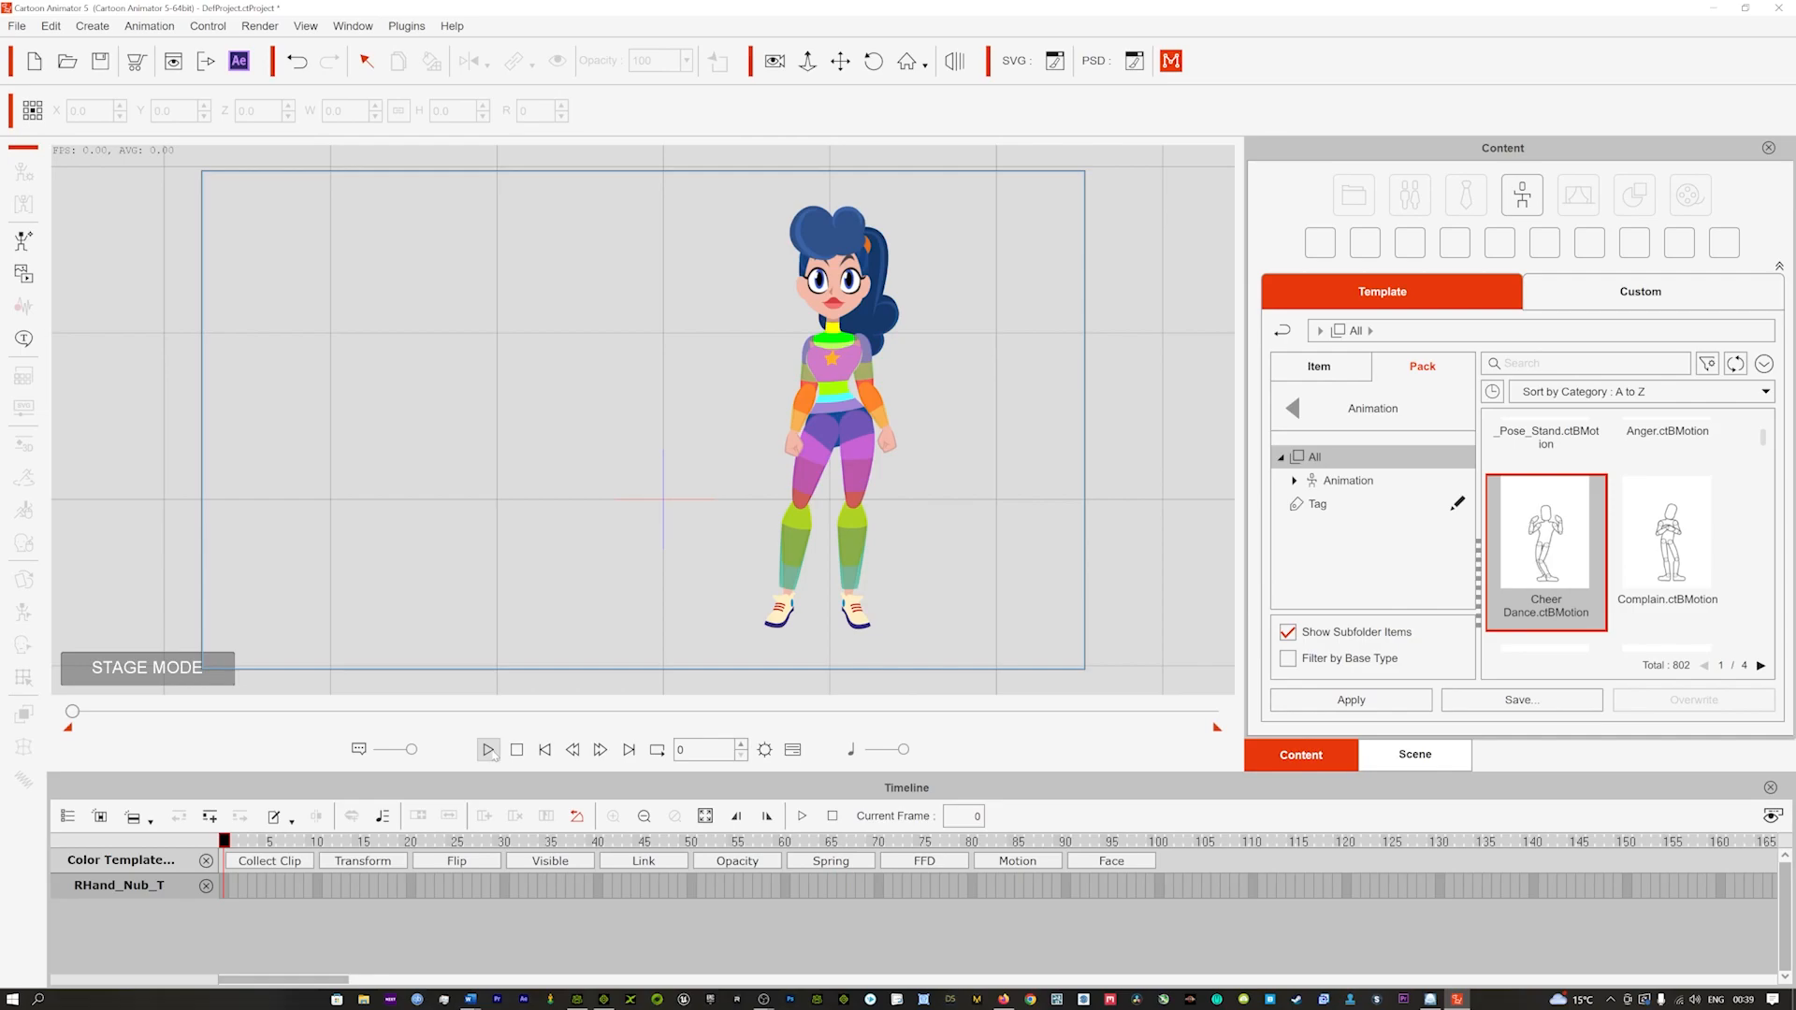
left_click(489, 751)
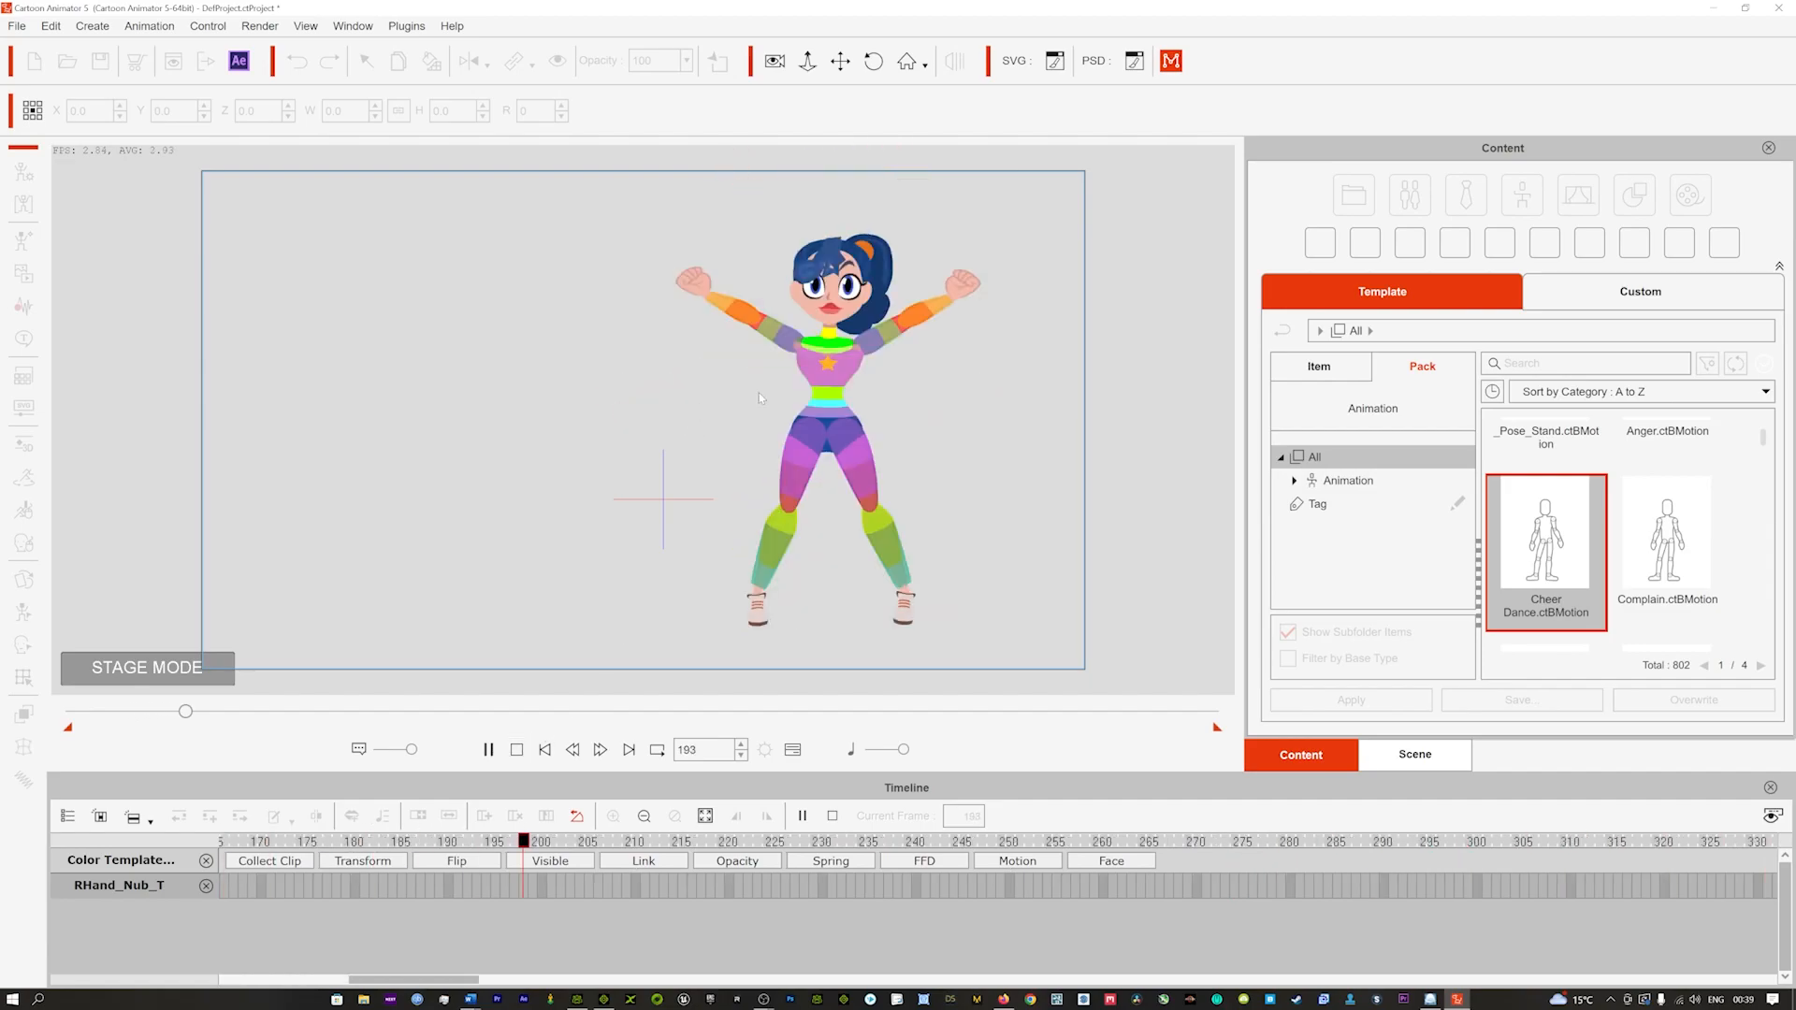
key("space")
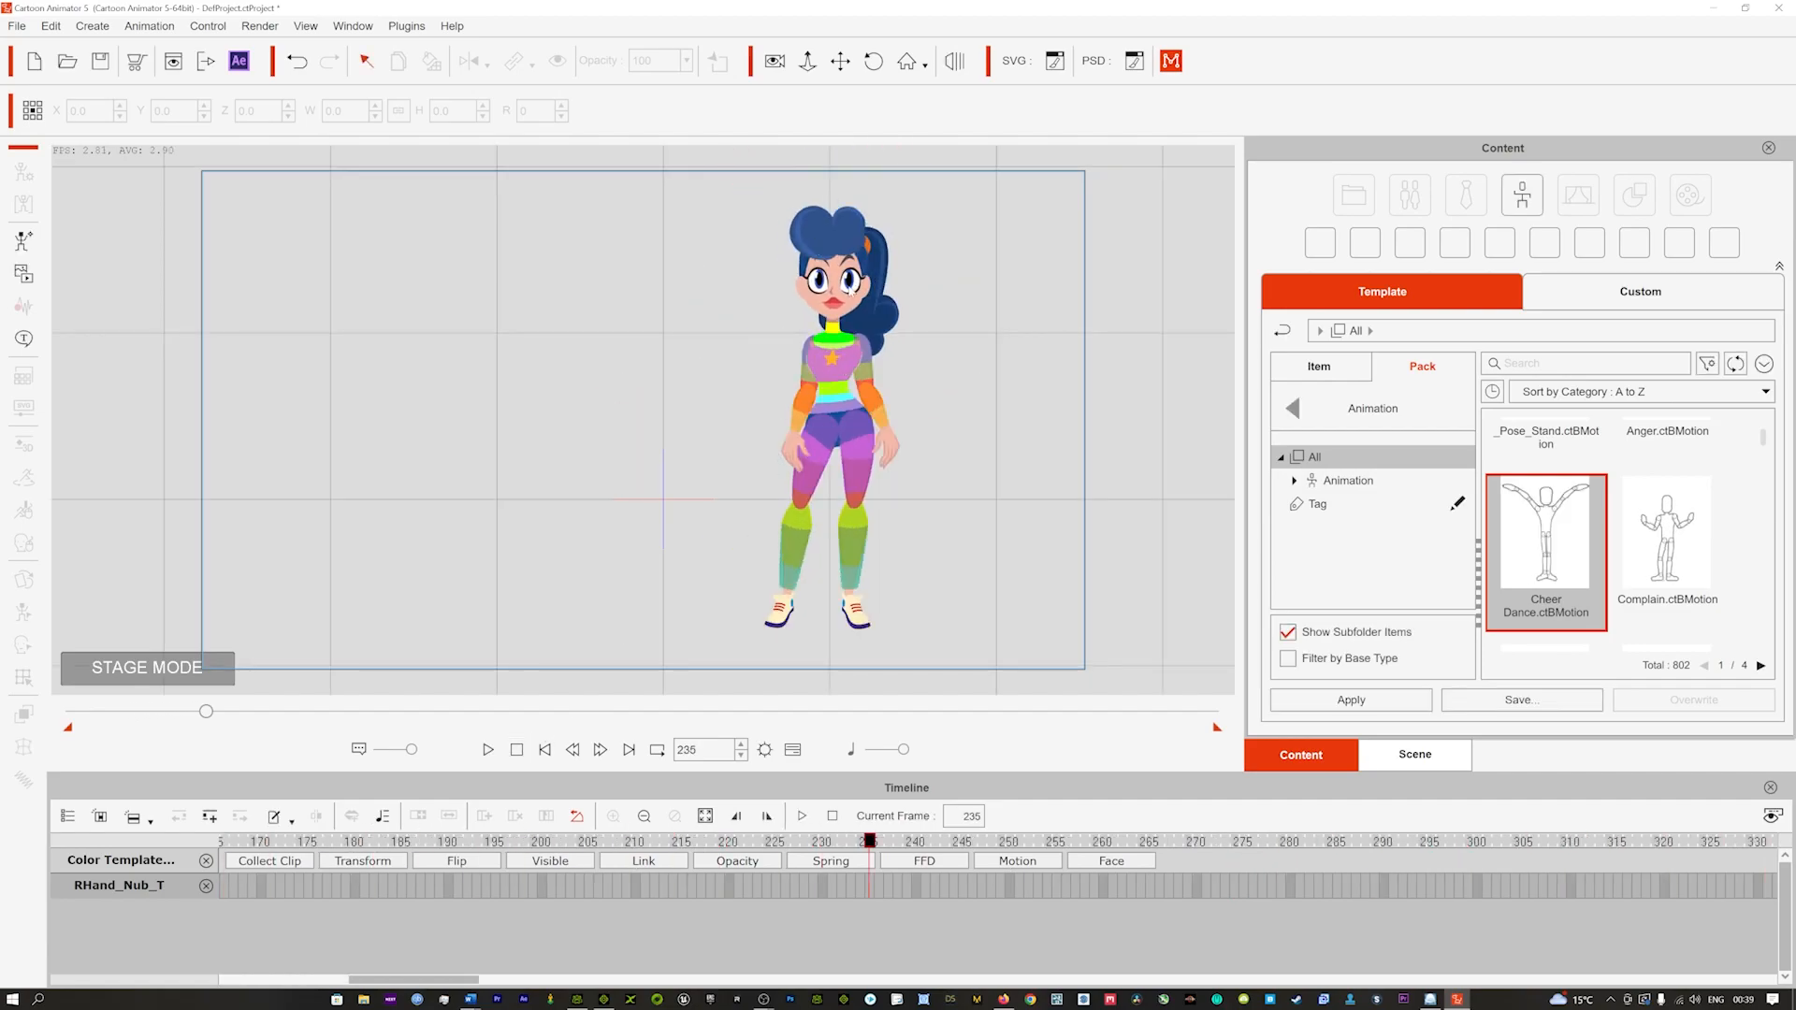
Step: Key a slight head tilt at frame 235 in the 2D Motion Key Editor, with the Head_Nub bone at about X 100, Y 122
right_click(842, 272)
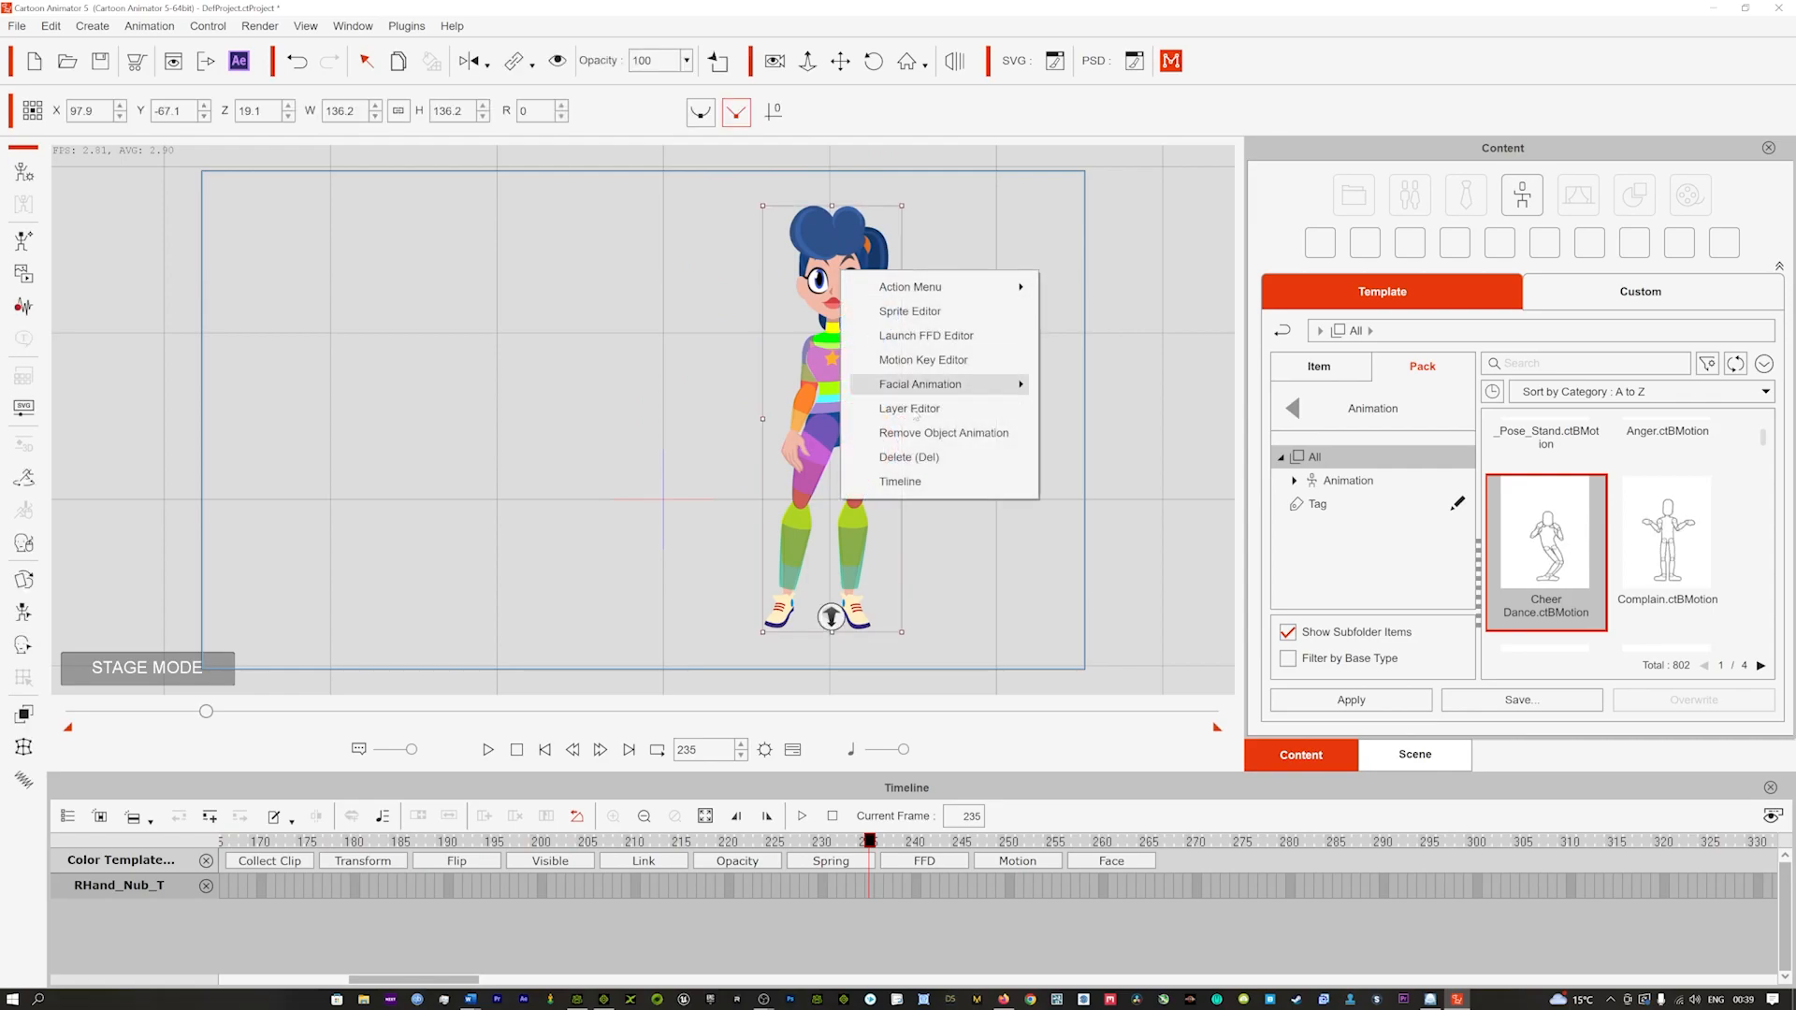
left_click(926, 360)
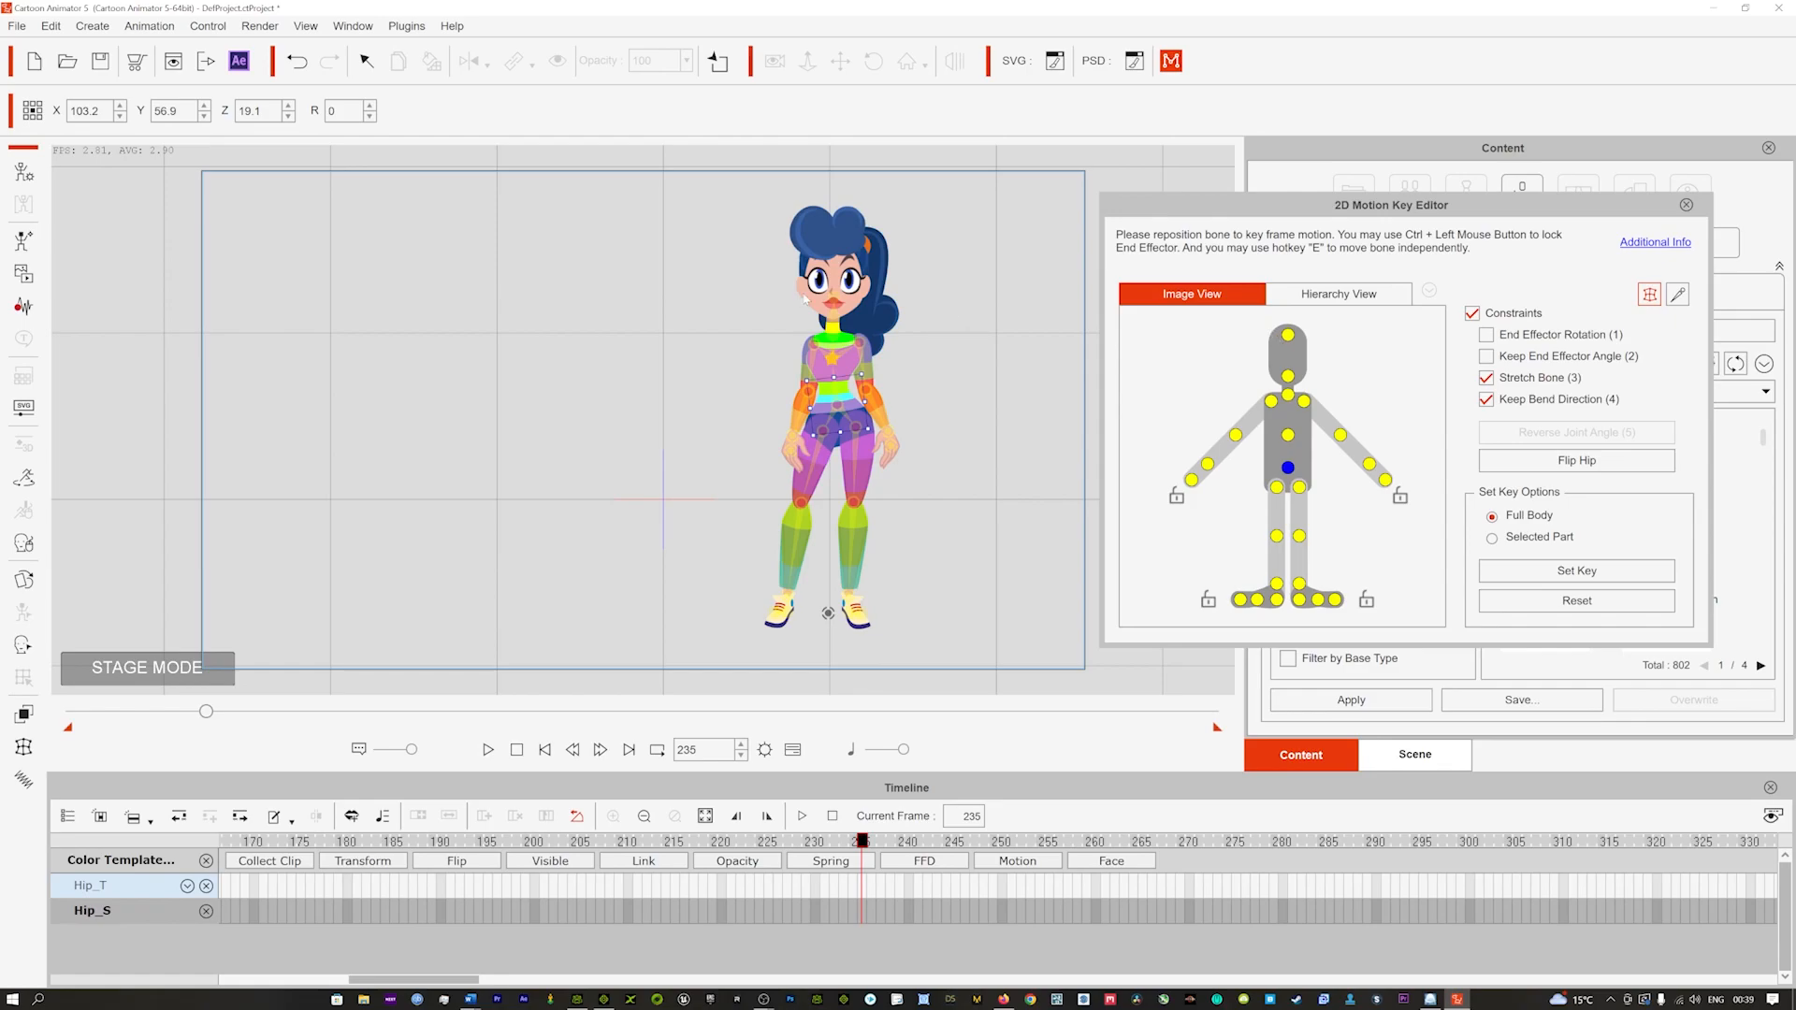
left_click(834, 302)
mouse_move(832, 292)
left_mouse_down()
mouse_move(795, 286)
mouse_move(842, 290)
mouse_move(827, 292)
left_mouse_up()
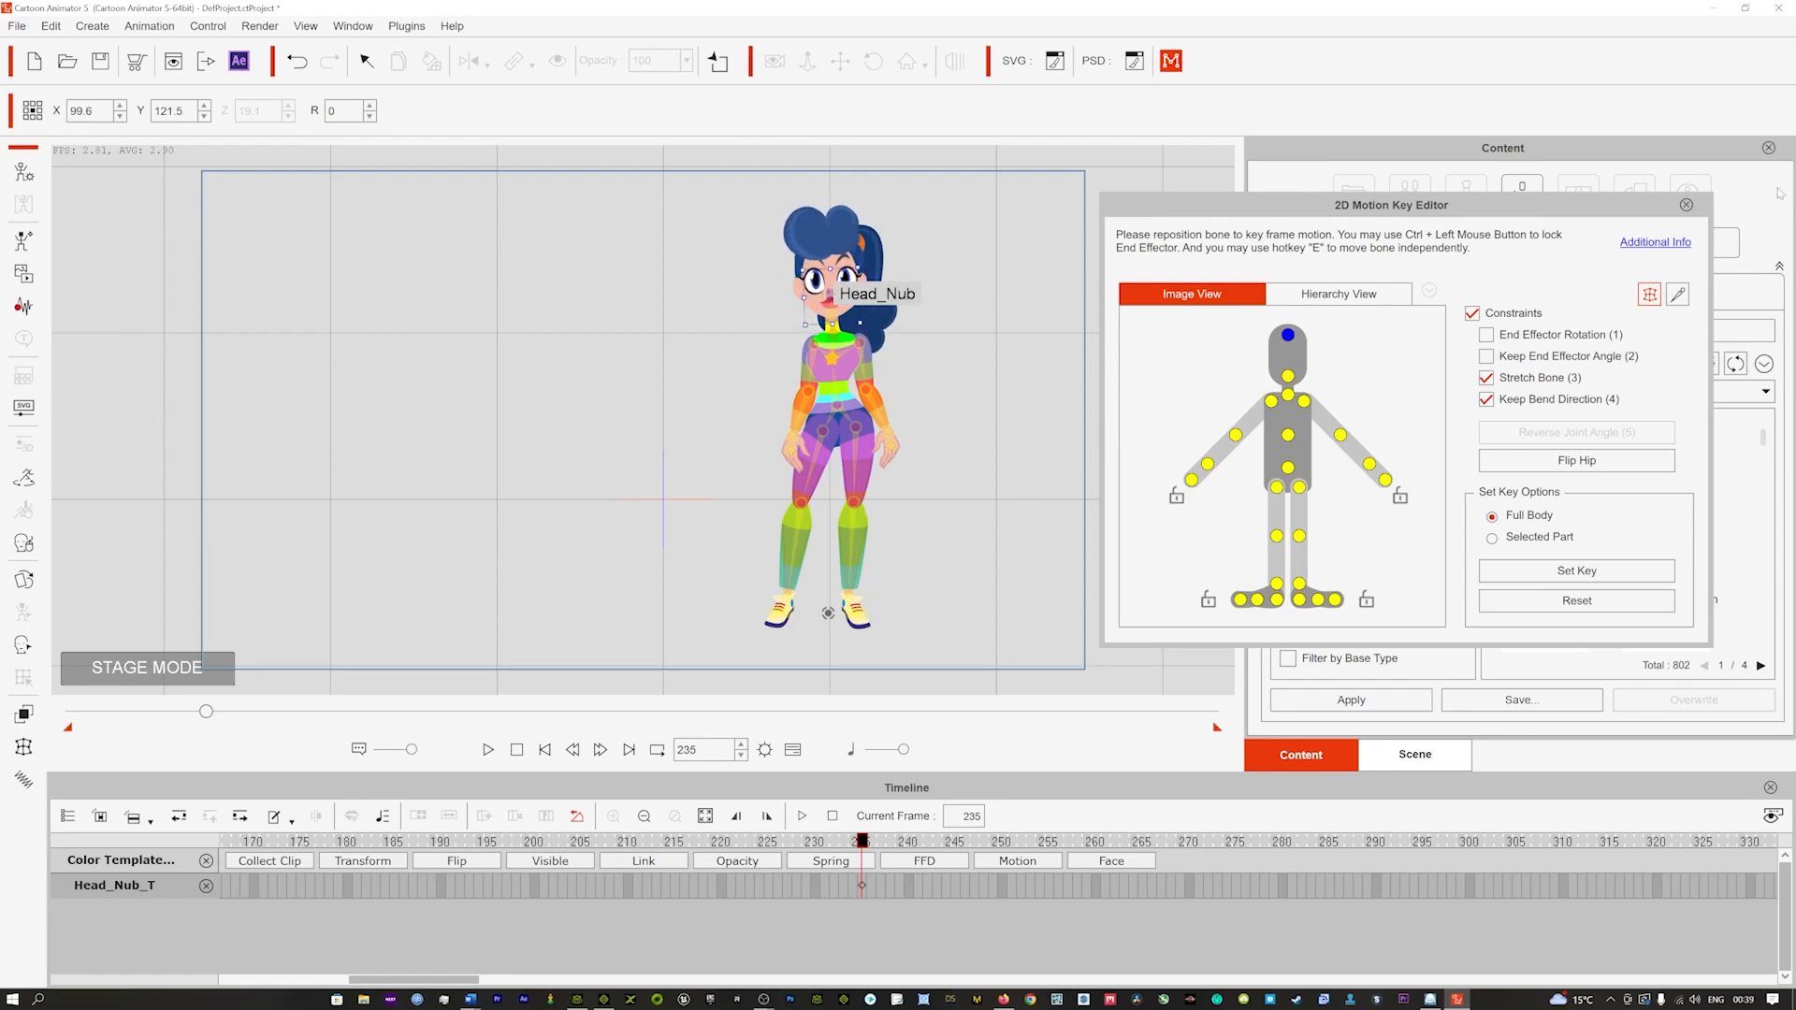
left_click(1687, 204)
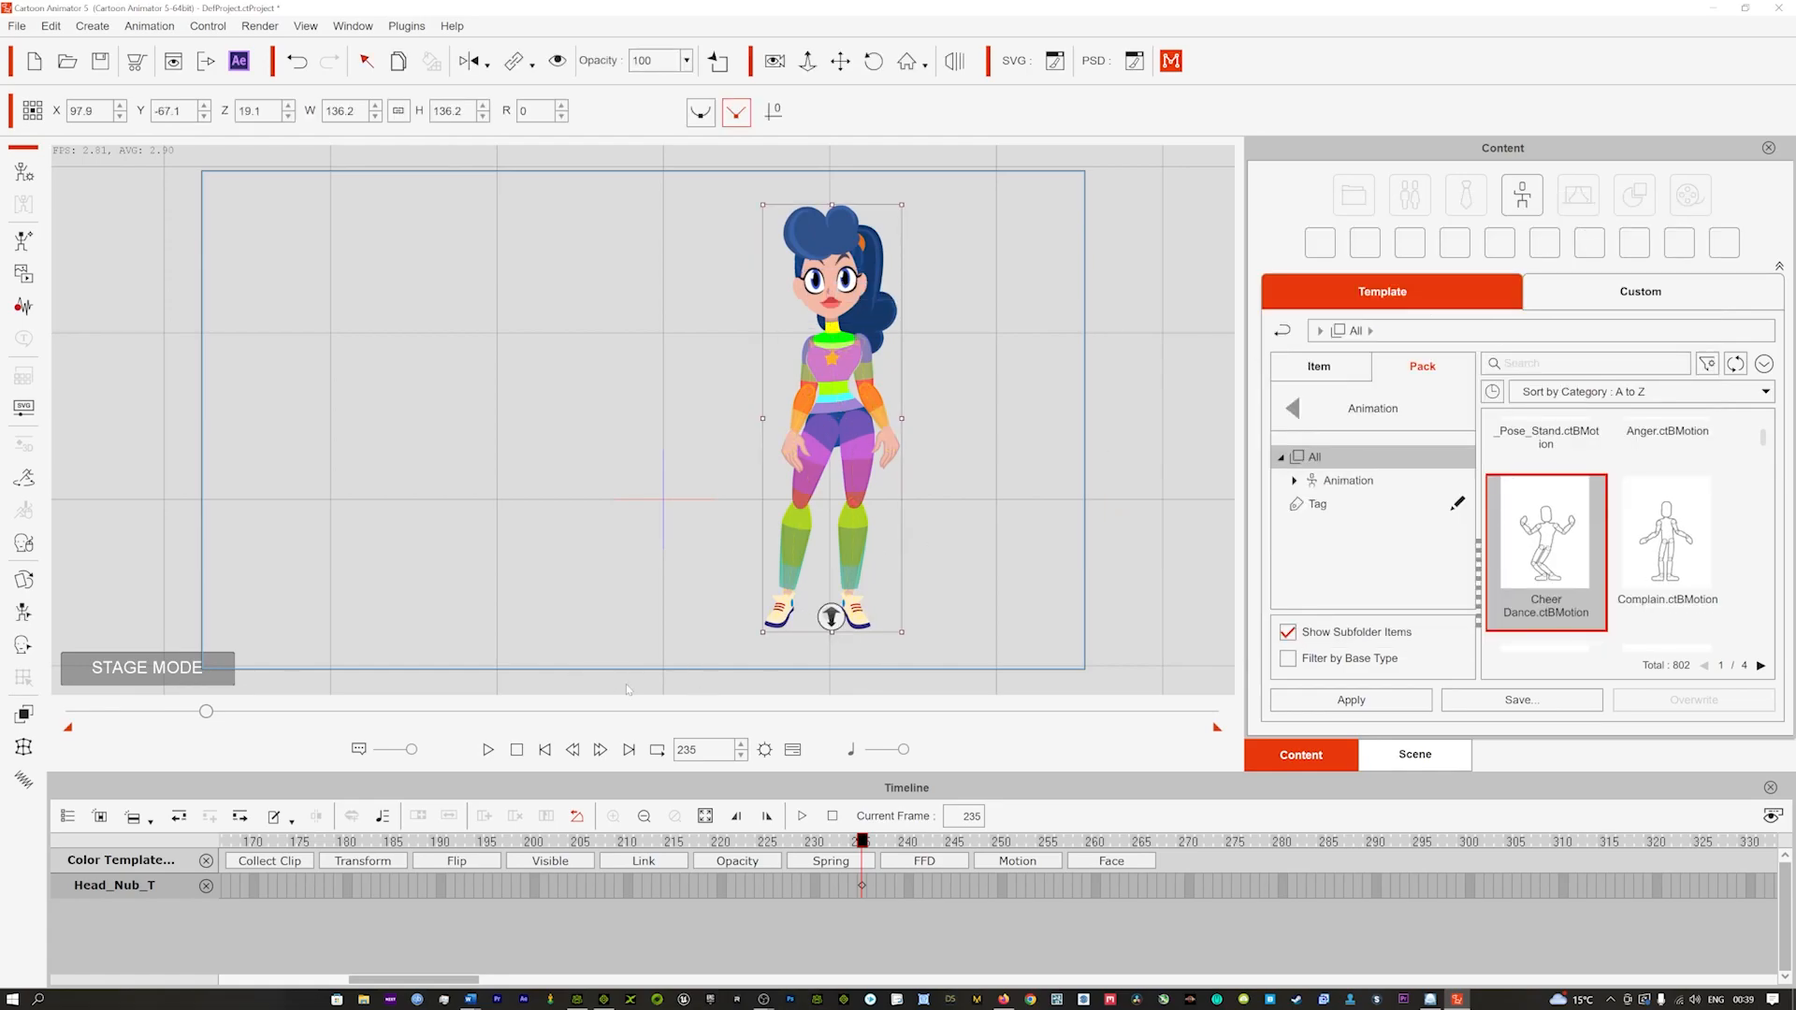
Step: Return to the first frame, apply the Dance(2L) motion to the character, and preview it in playback
scroll(1628, 533, "down", 1)
left_click(516, 749)
scroll(1548, 552, "down", 2)
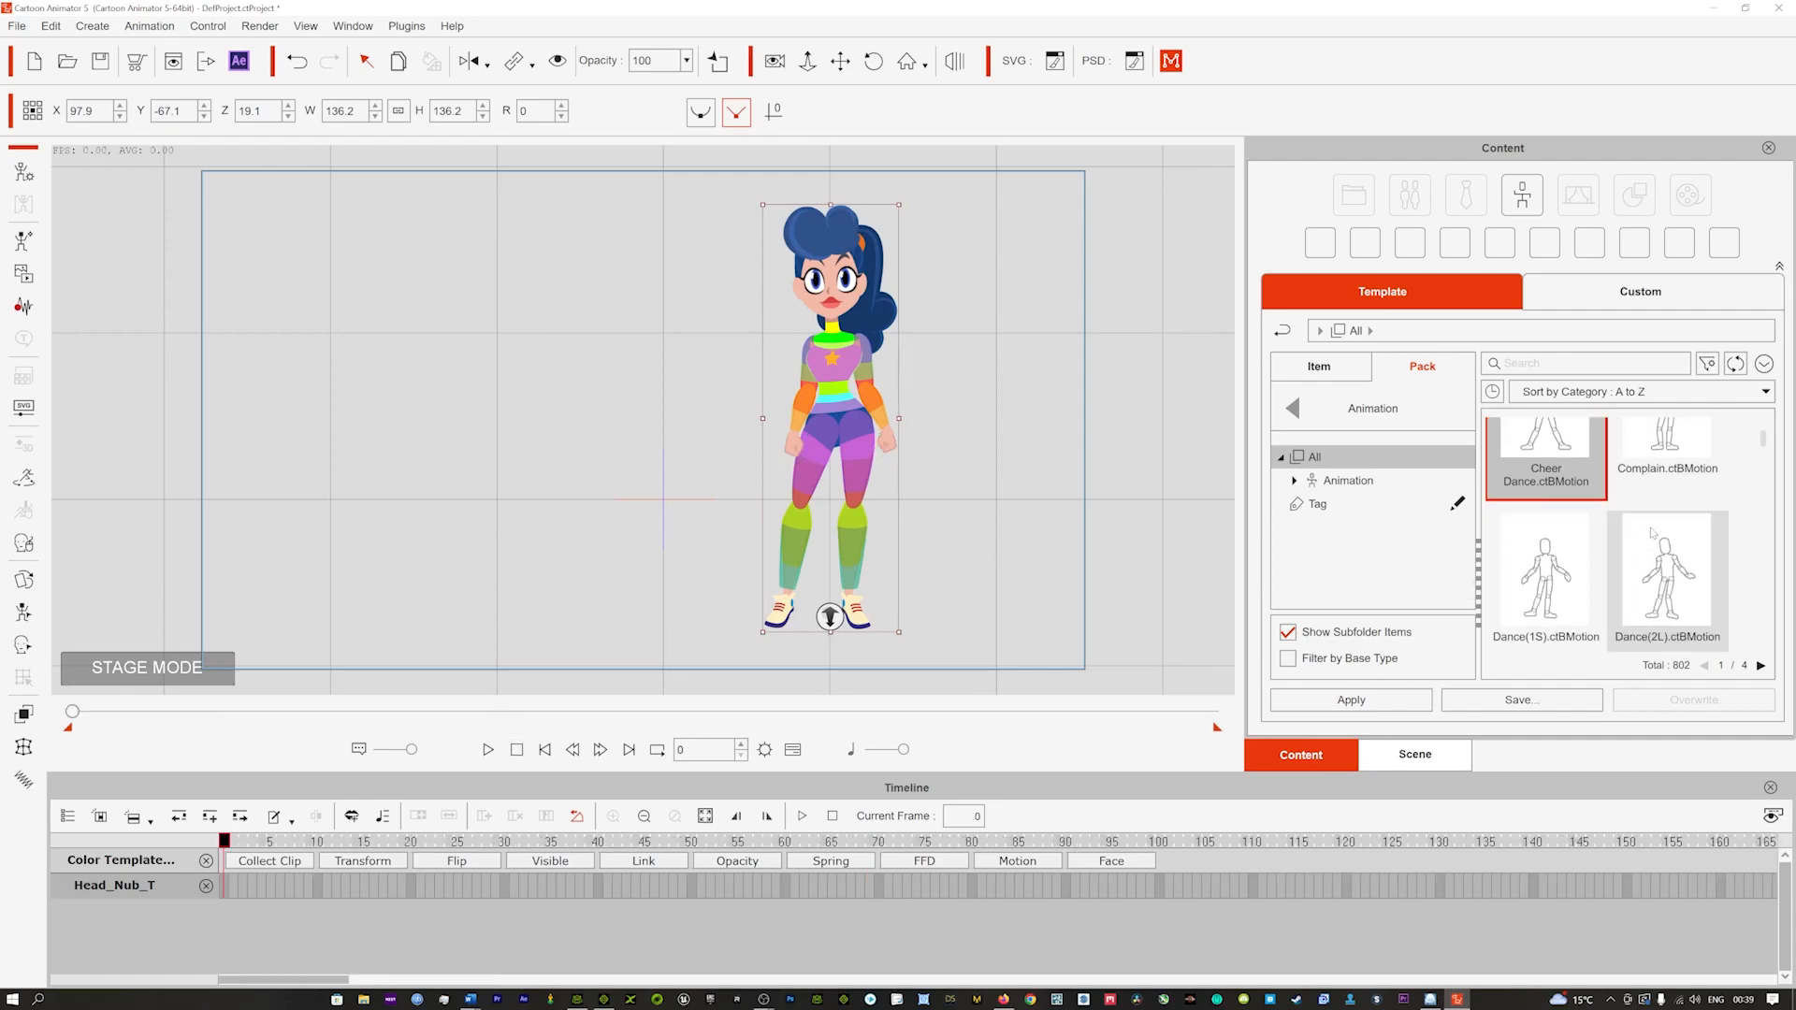
left_click_drag(1675, 525, 816, 370)
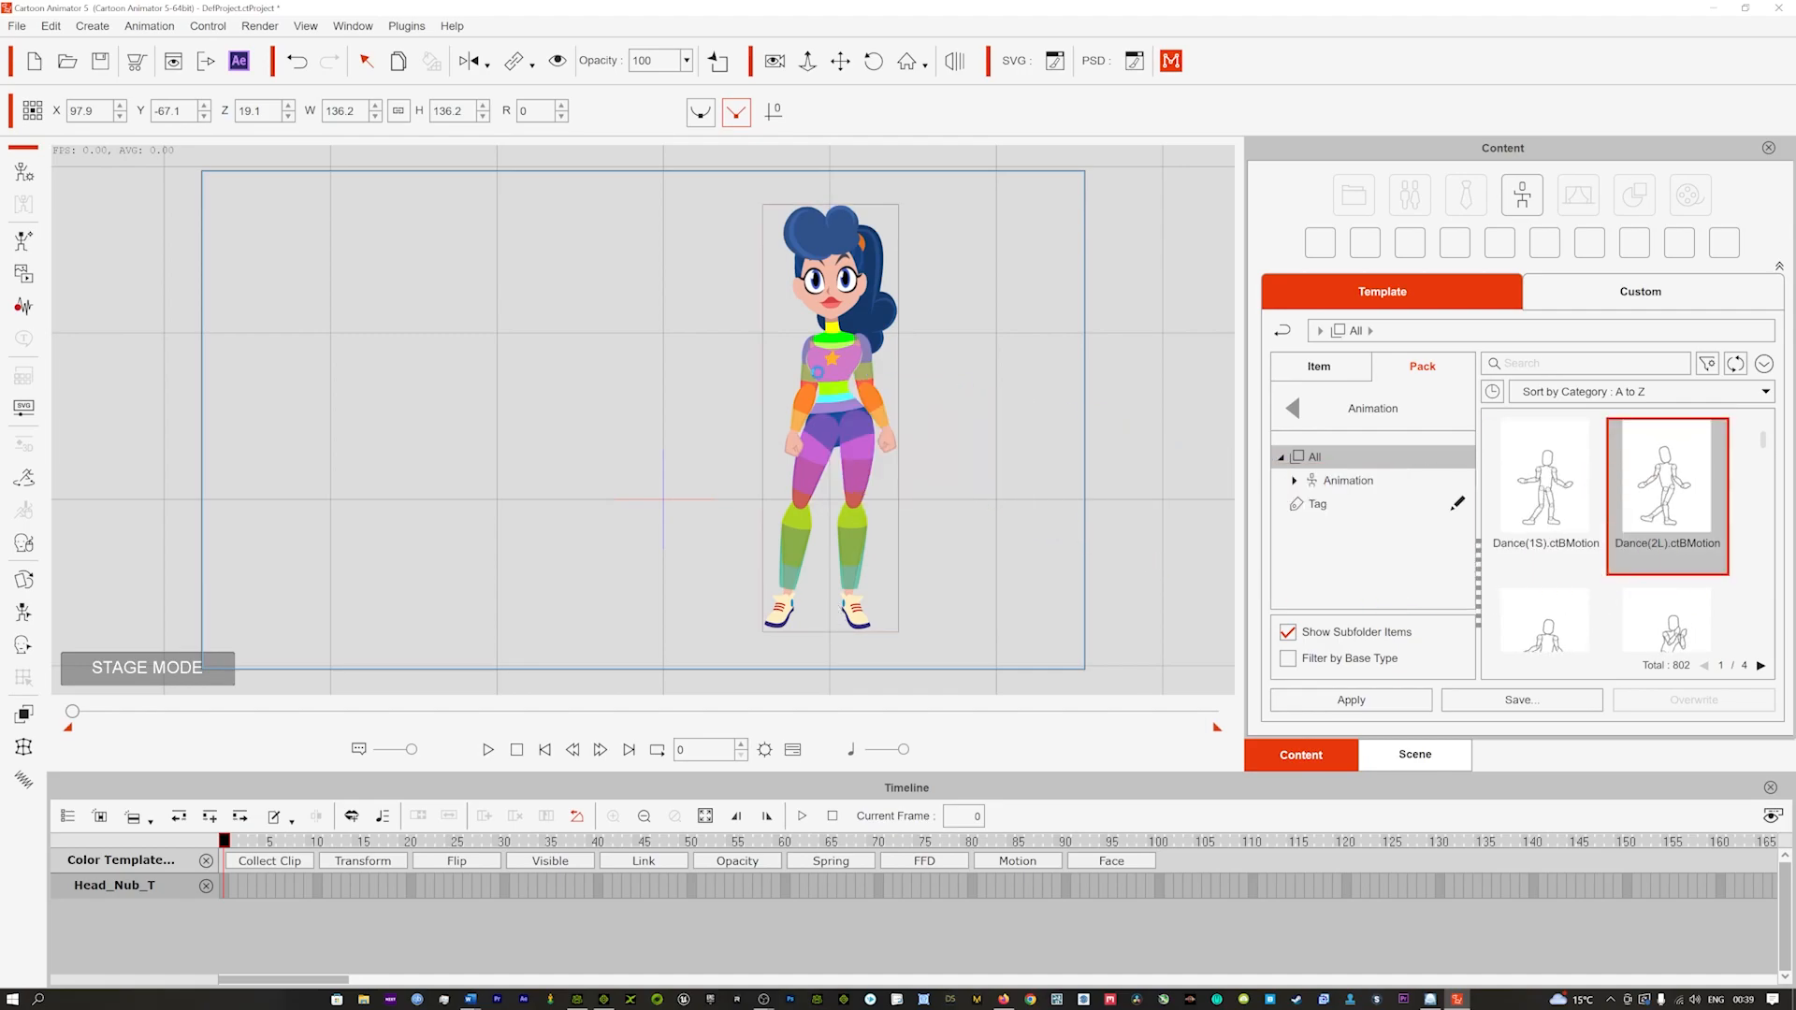
key("space")
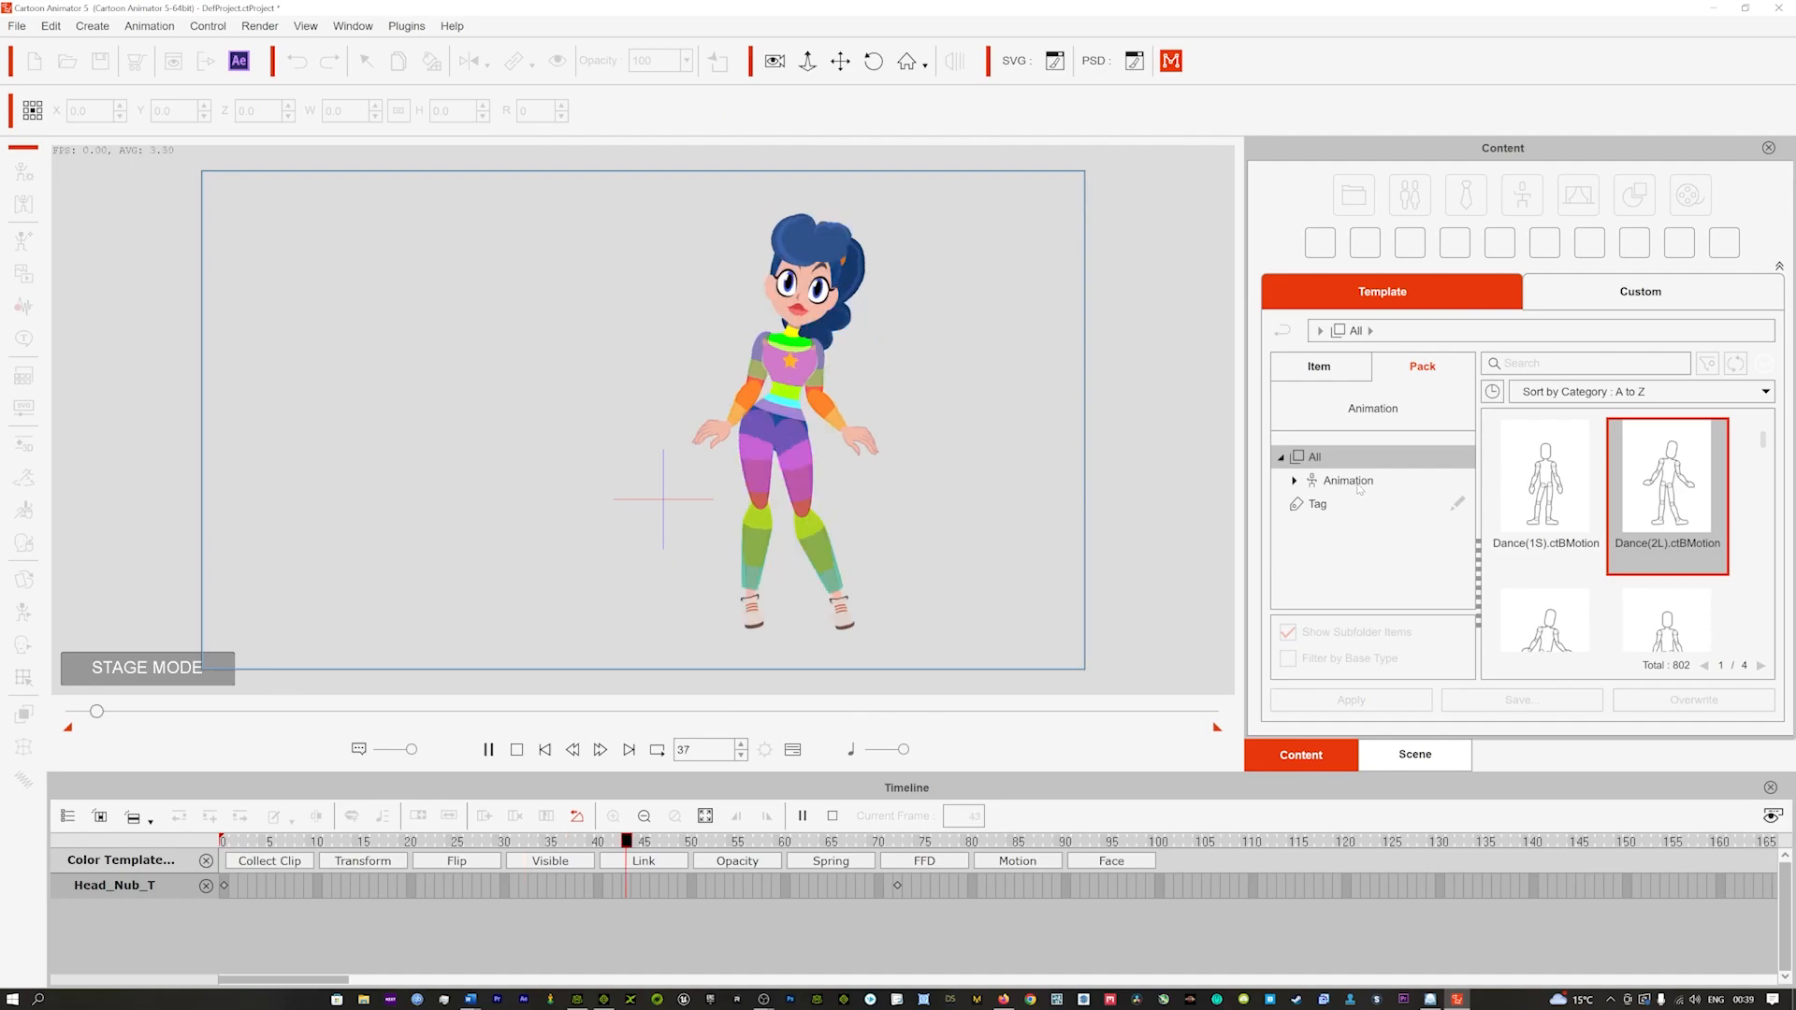
left_click(516, 749)
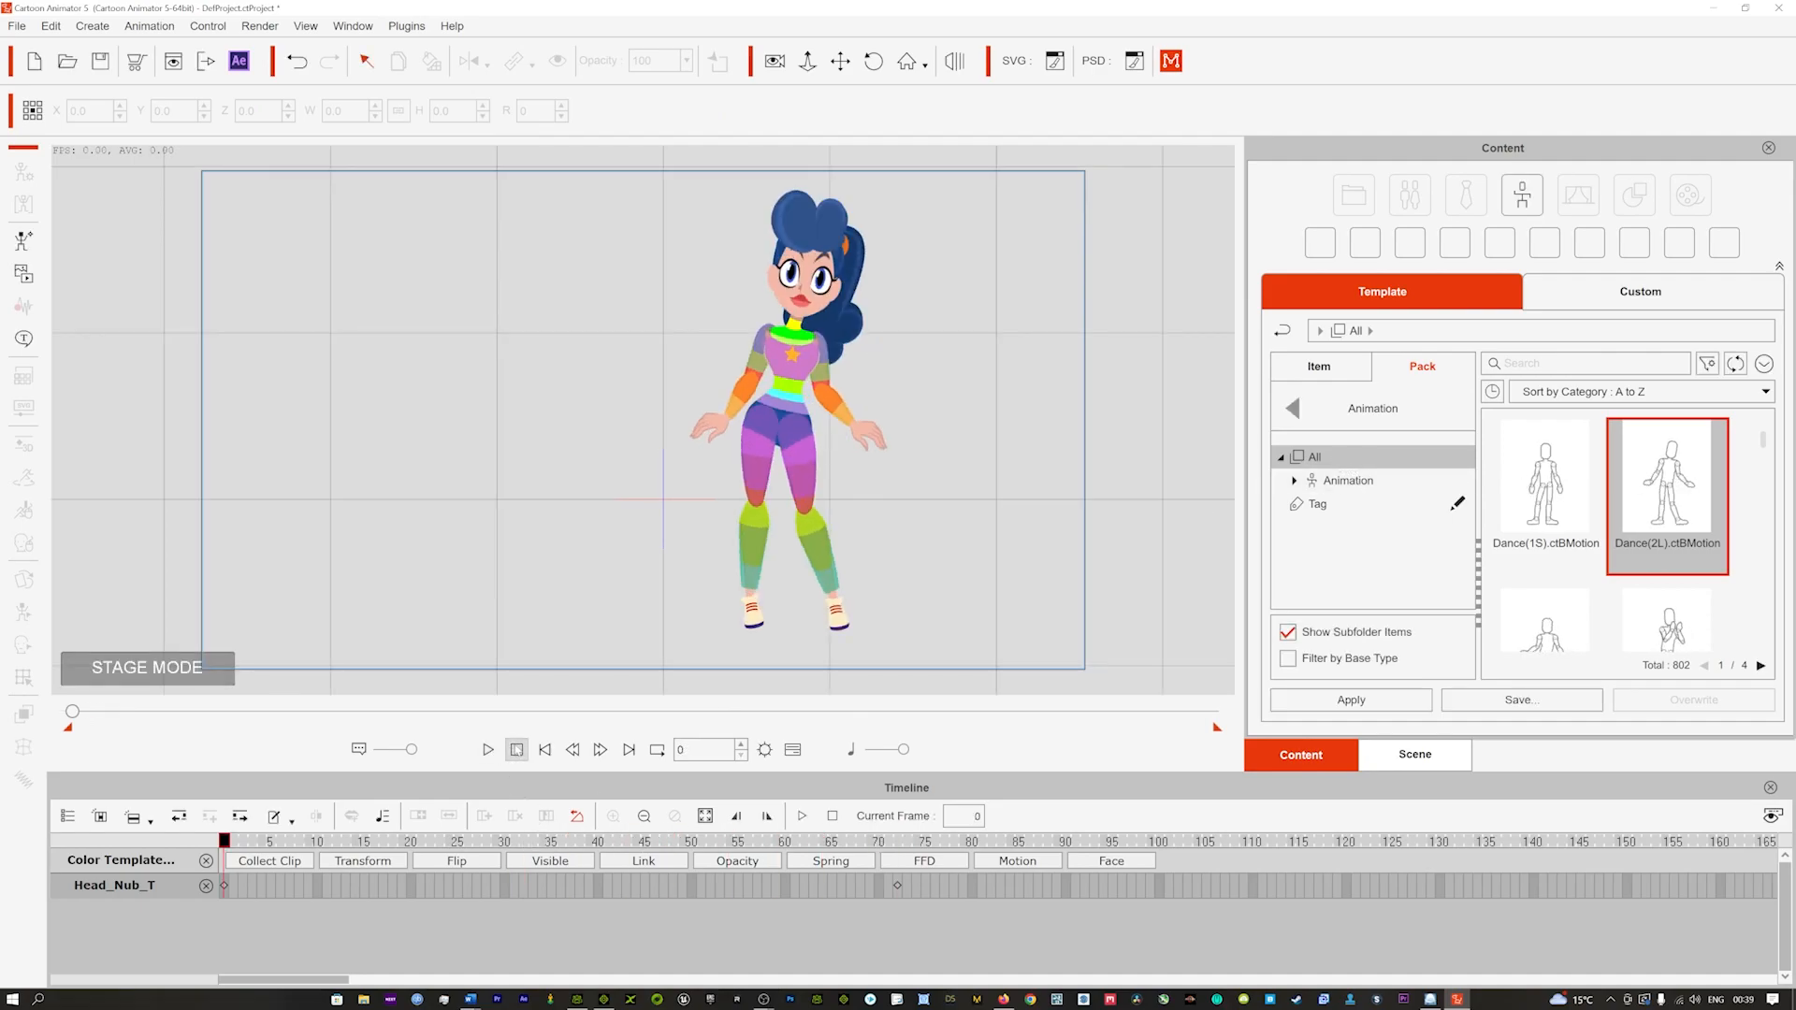
key("space")
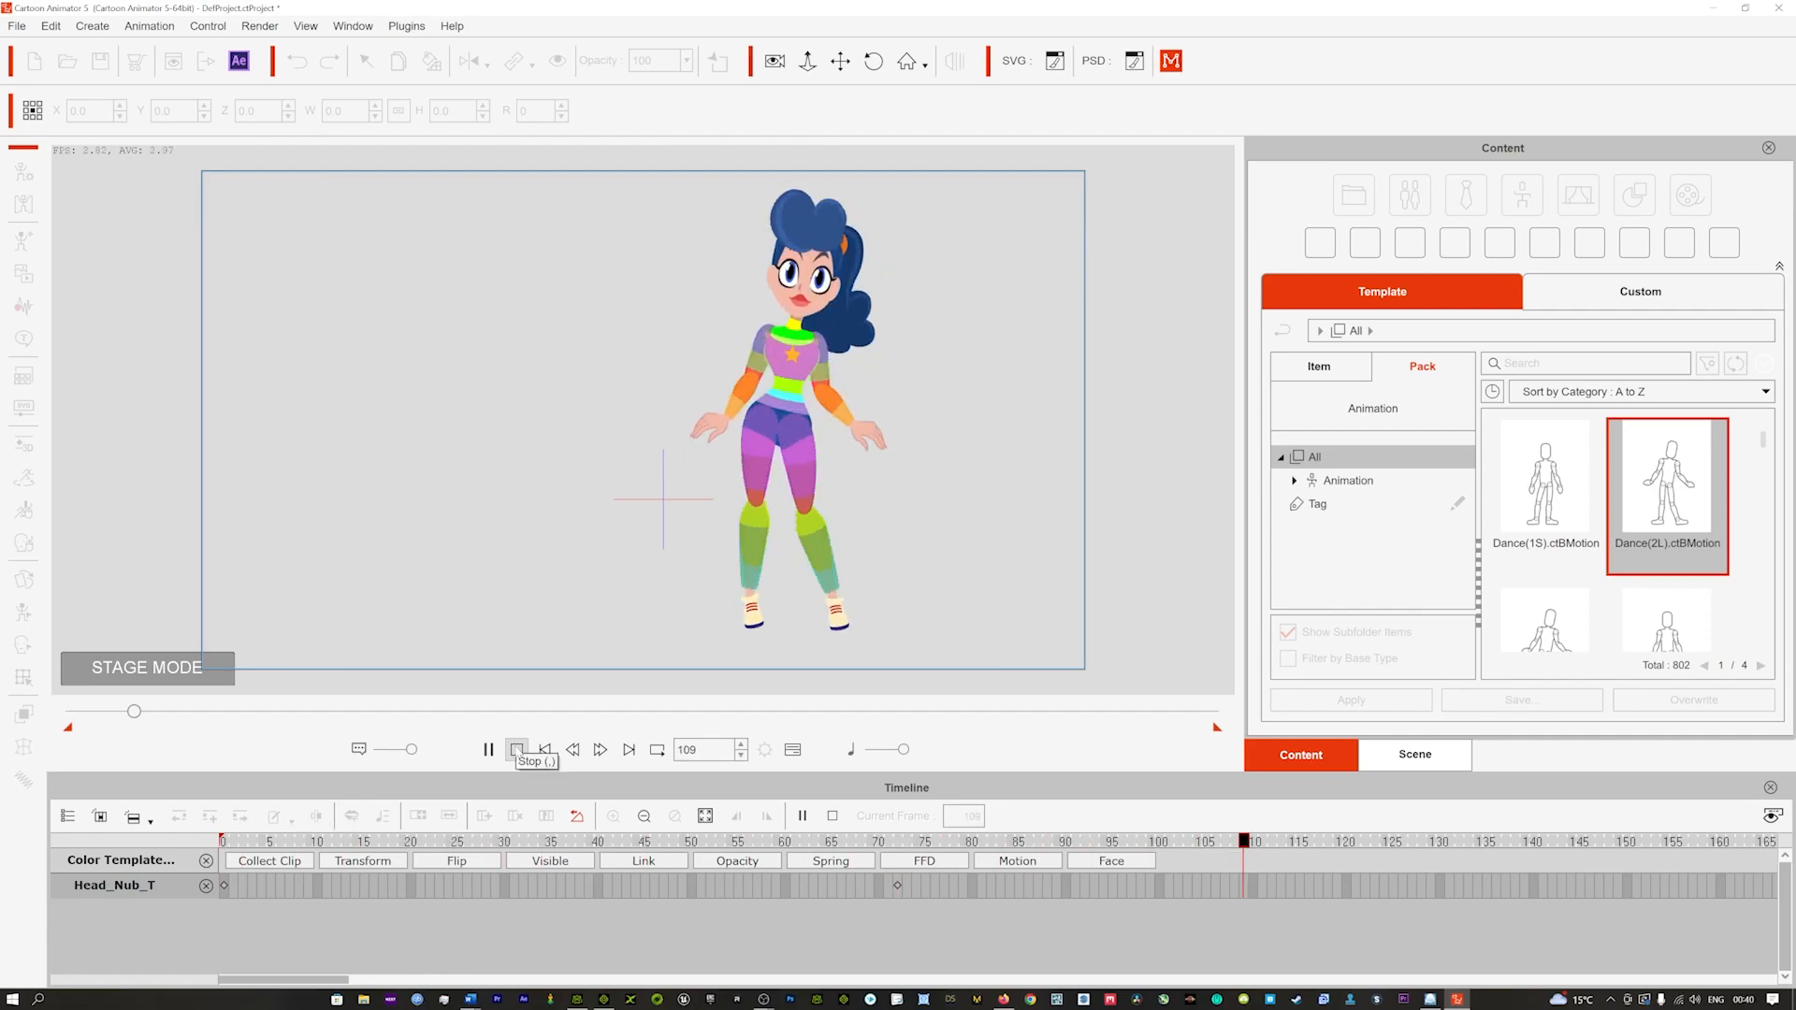
left_click(516, 749)
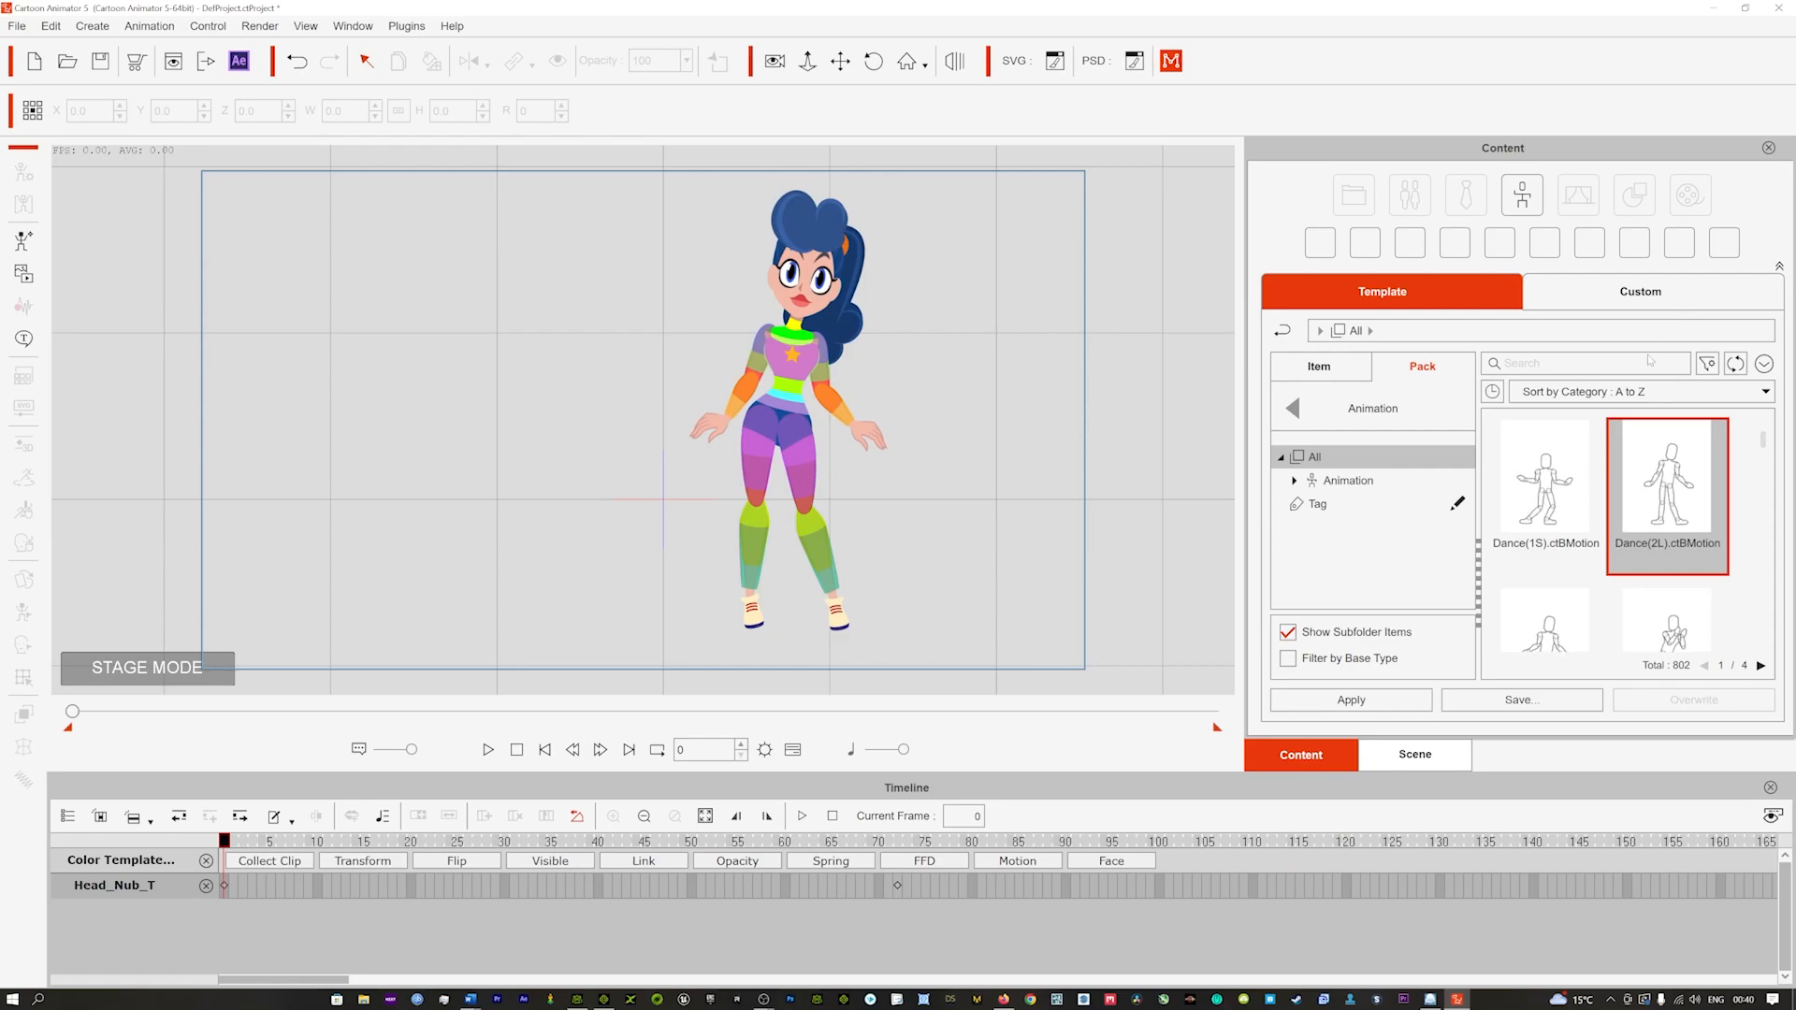
Step: Open the 01.Spring Effects project from the Demo Project pack without saving the current project, and play it
left_click(1493, 391)
scroll(1602, 513, "down", 2)
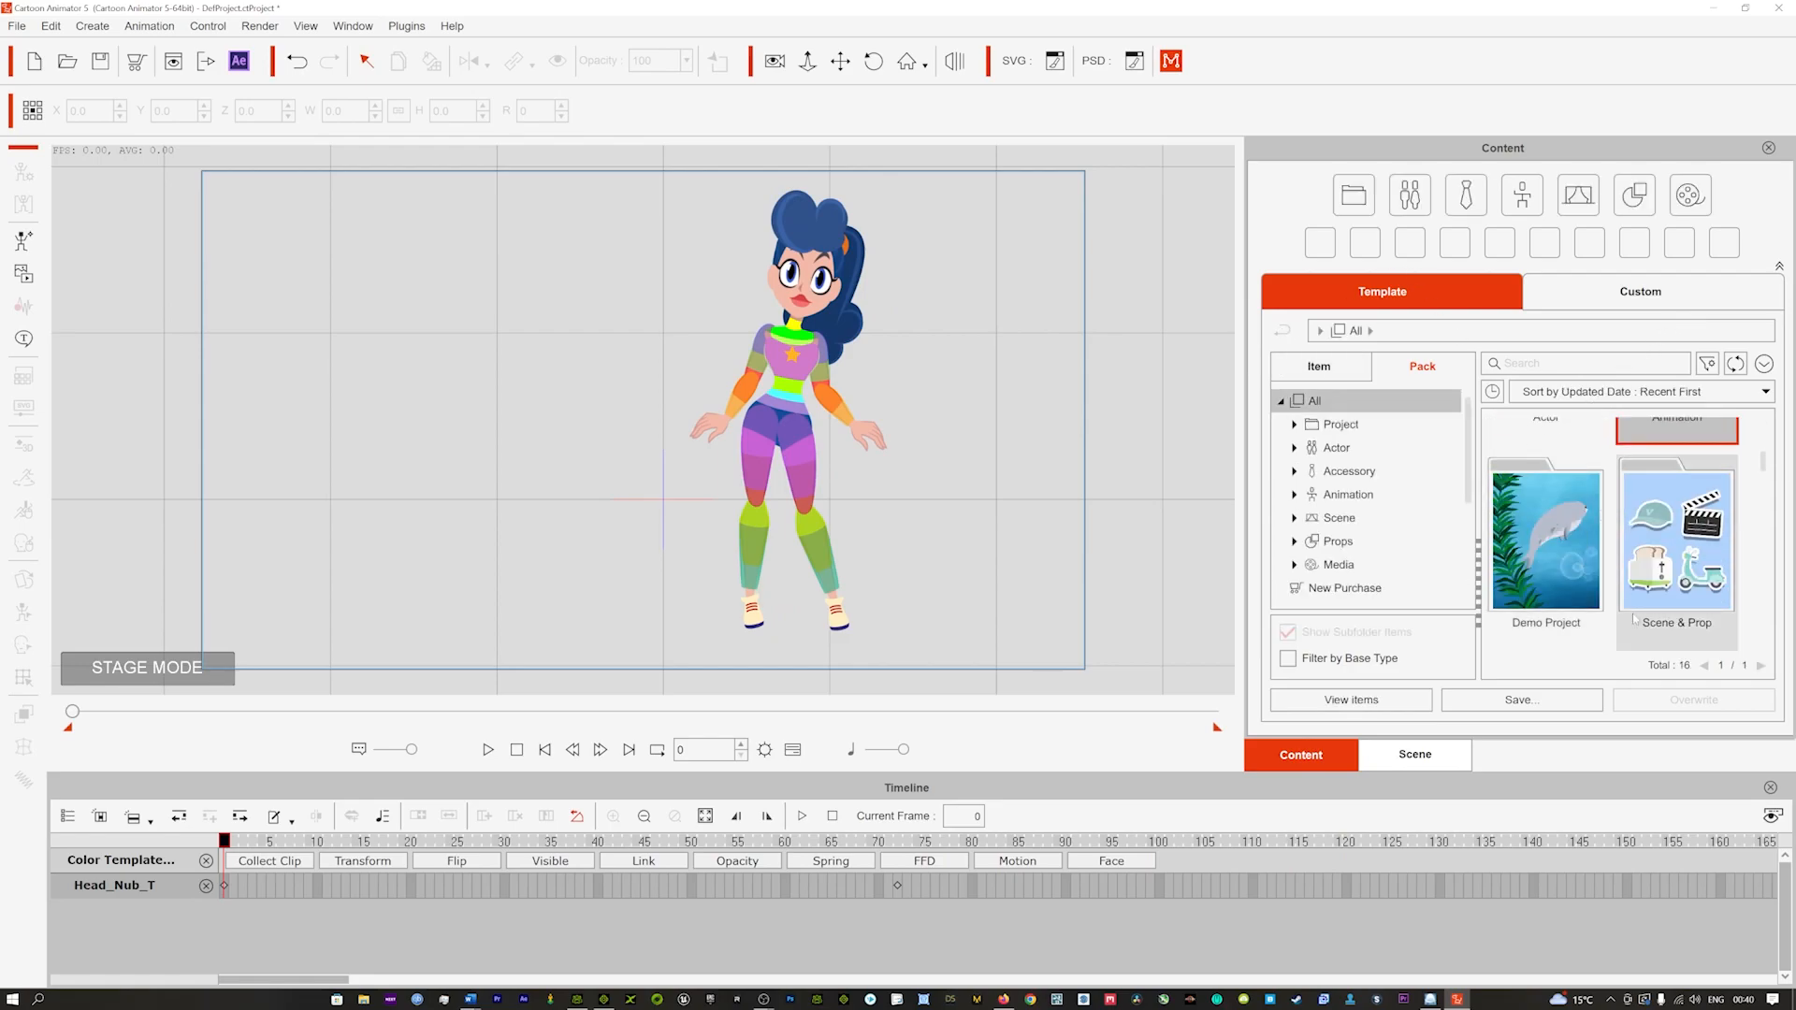
double_click(1557, 491)
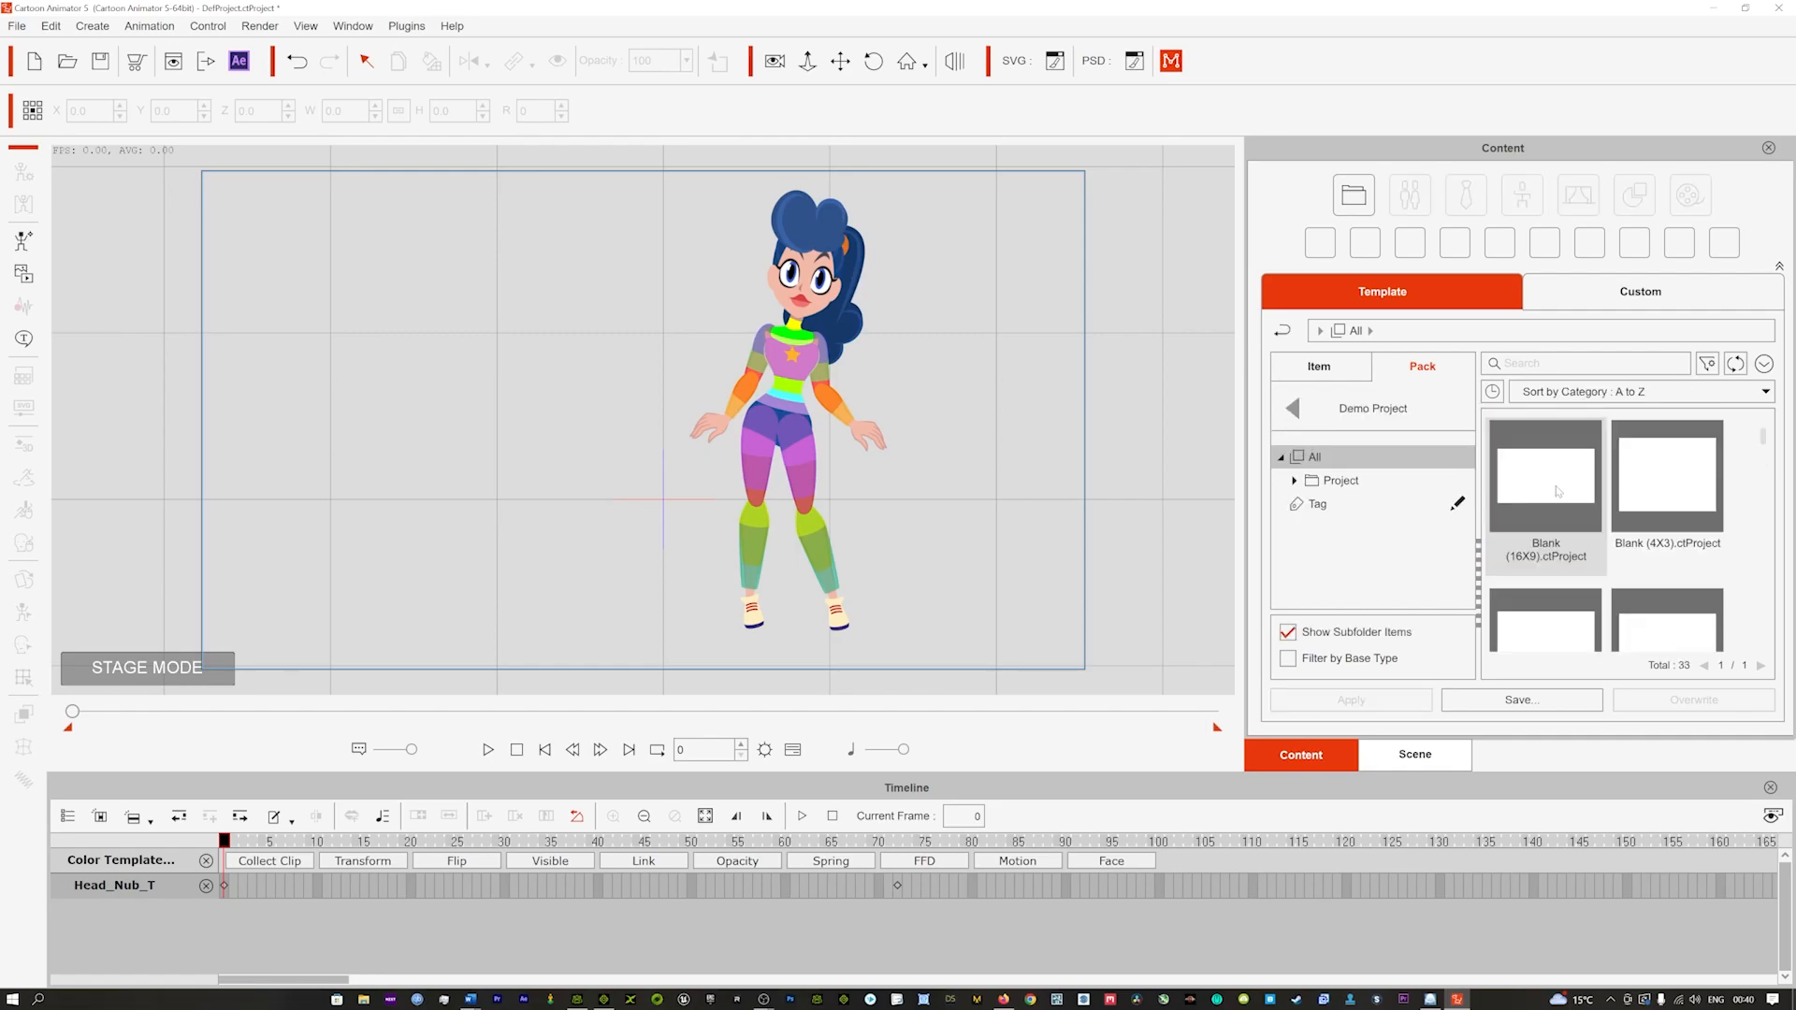
scroll(1591, 483, "down", 5)
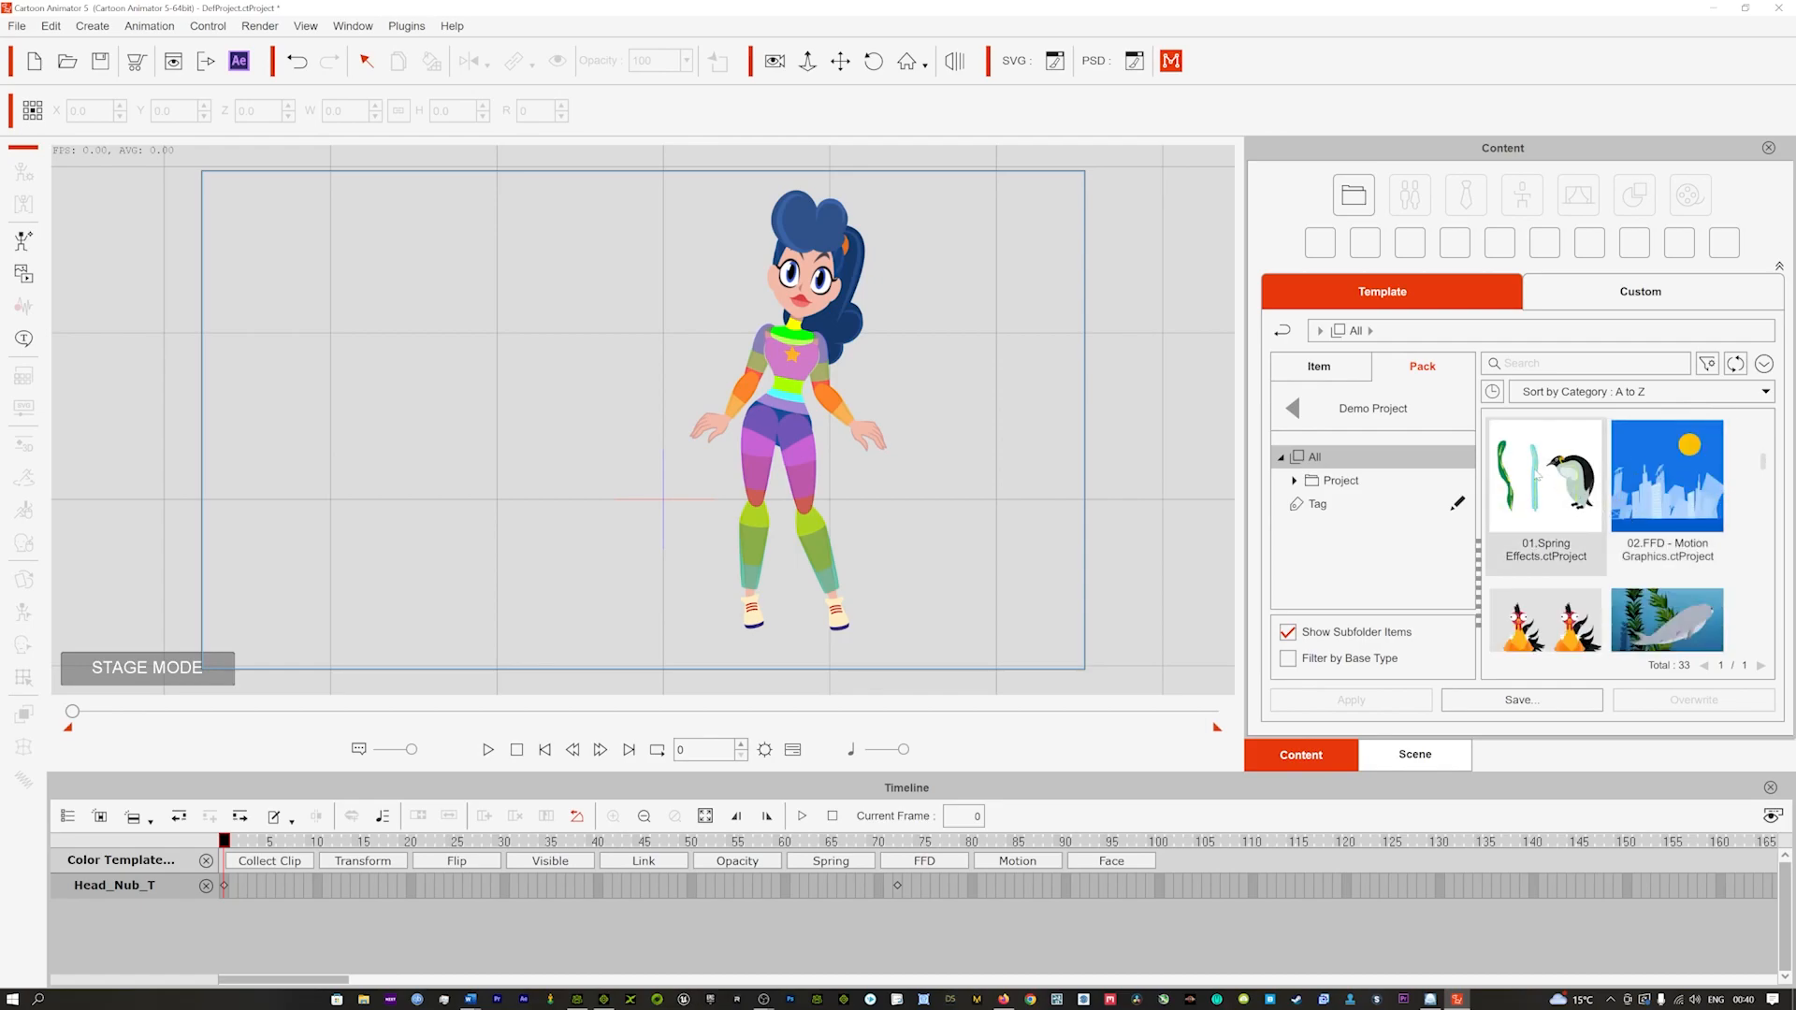
double_click(1538, 471)
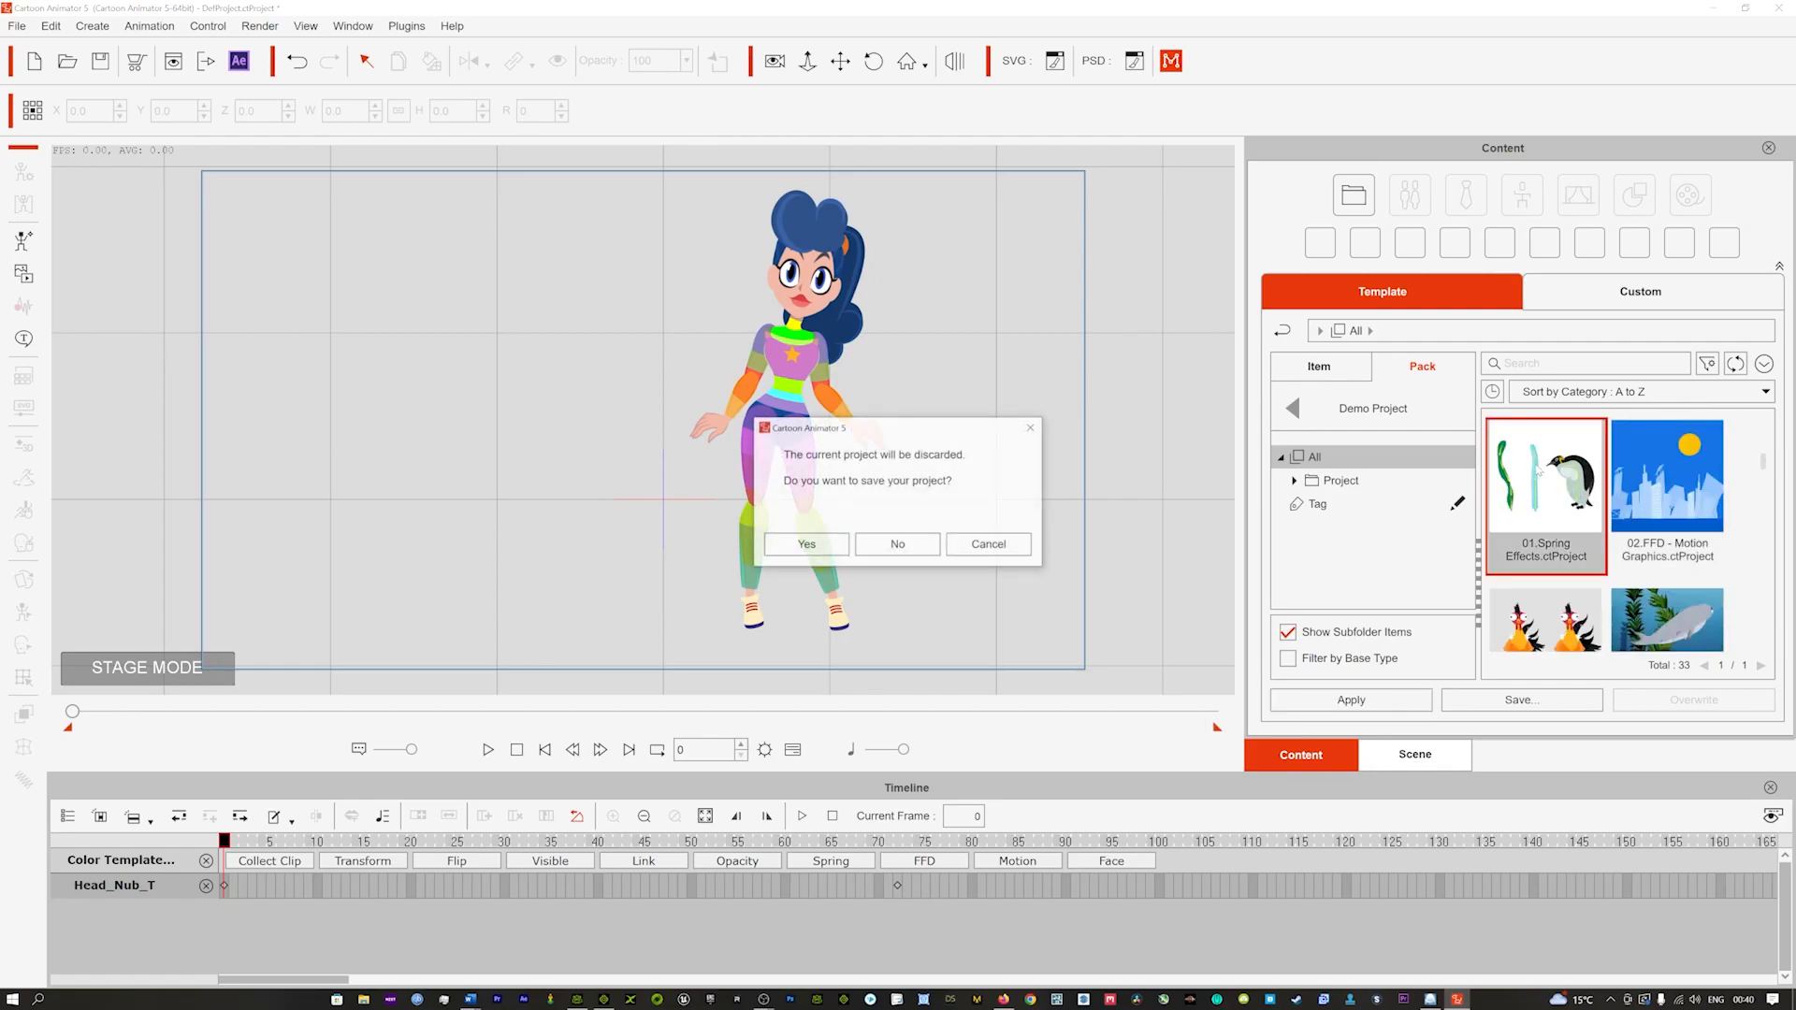
left_click(896, 544)
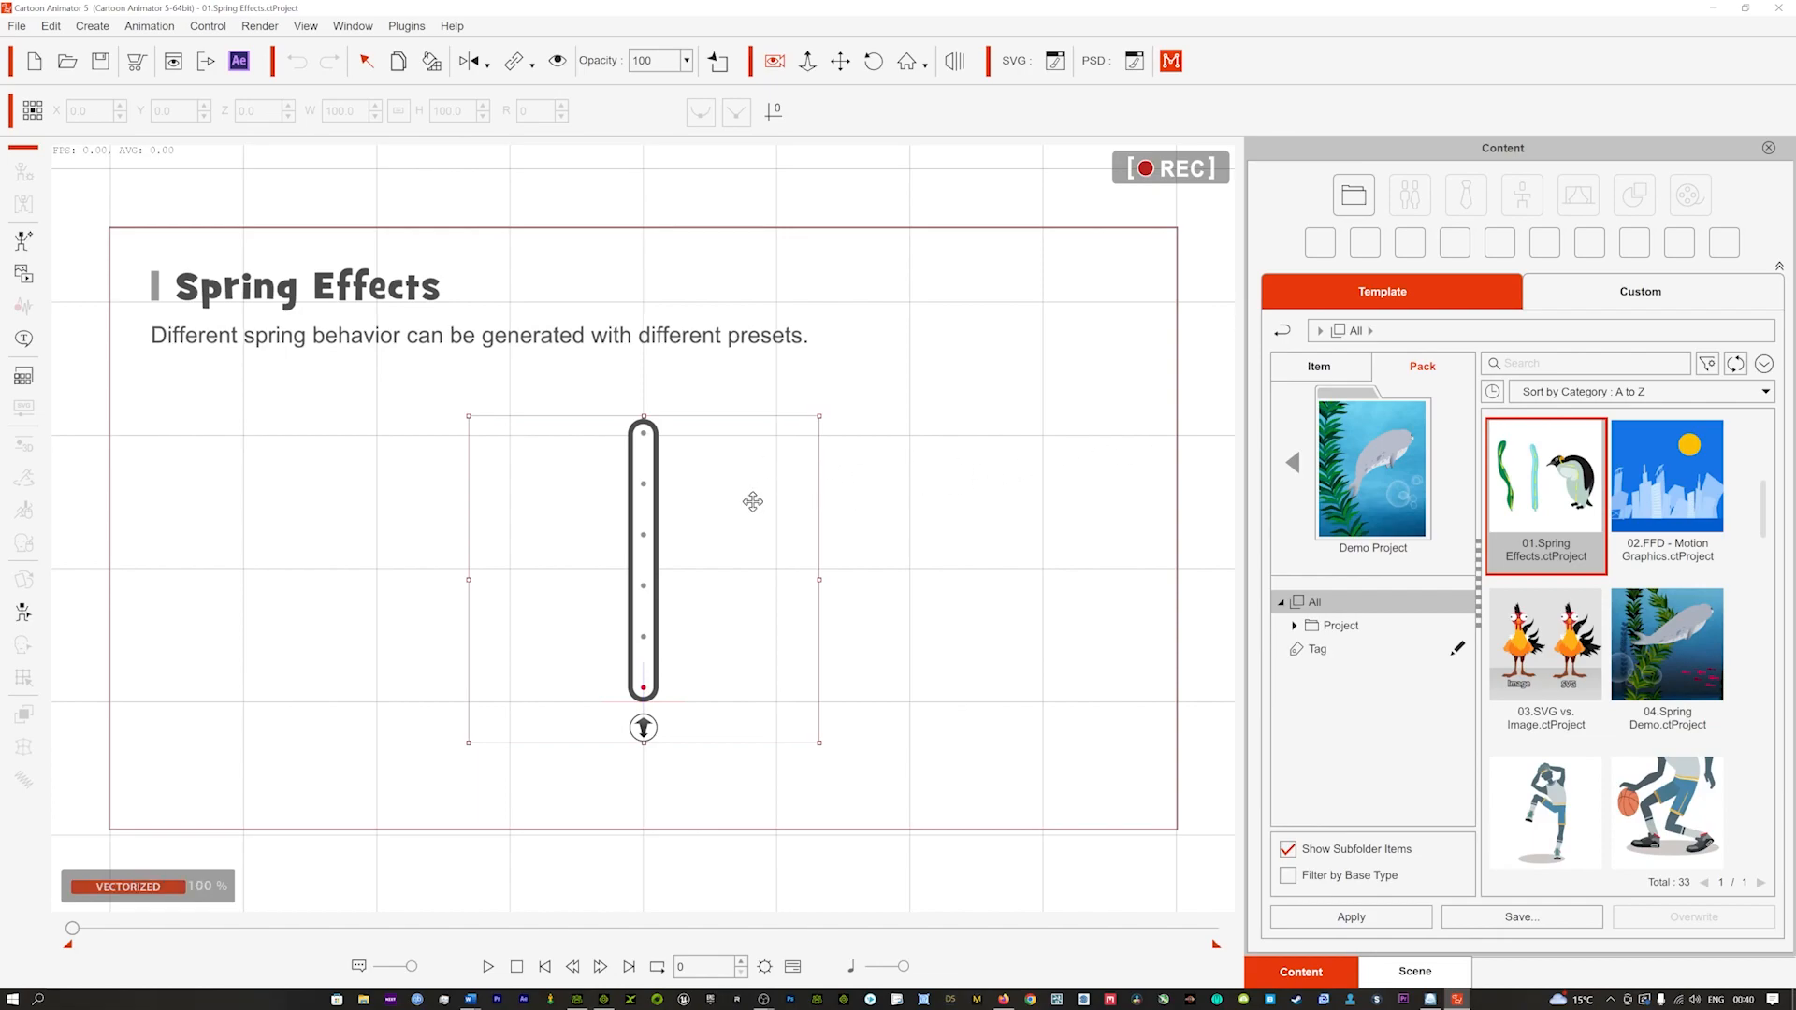
left_click(489, 967)
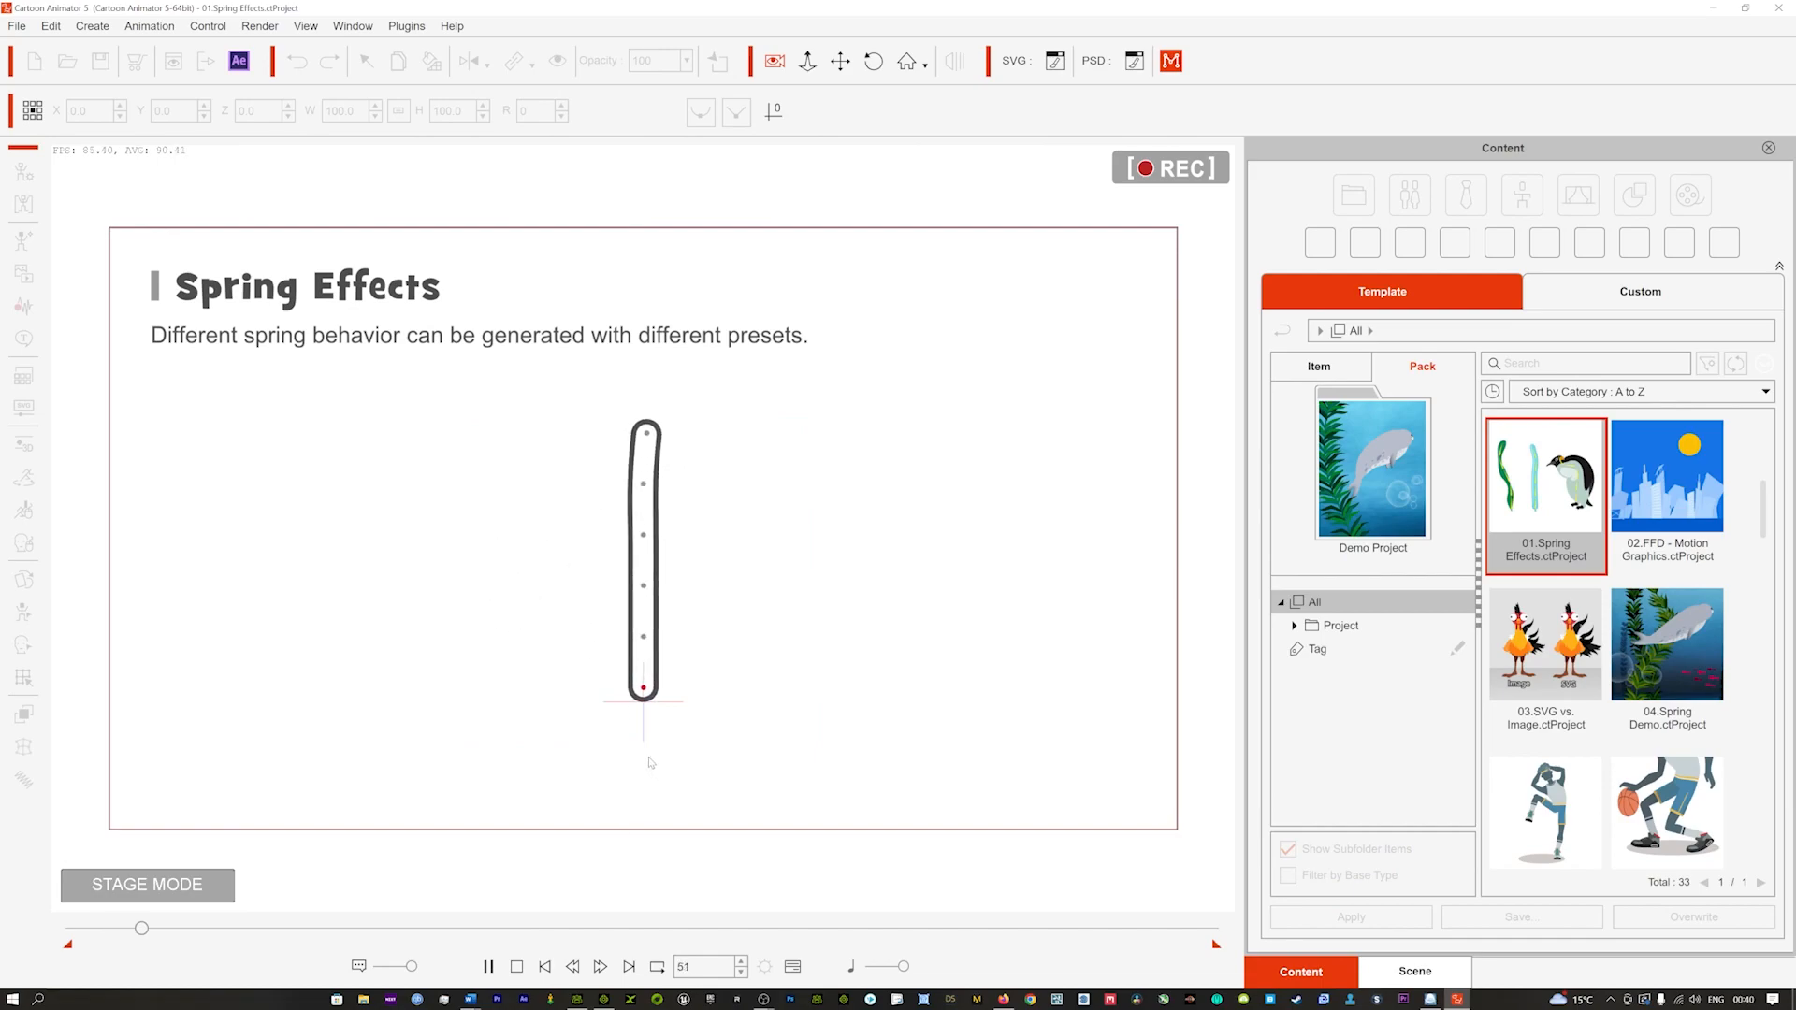